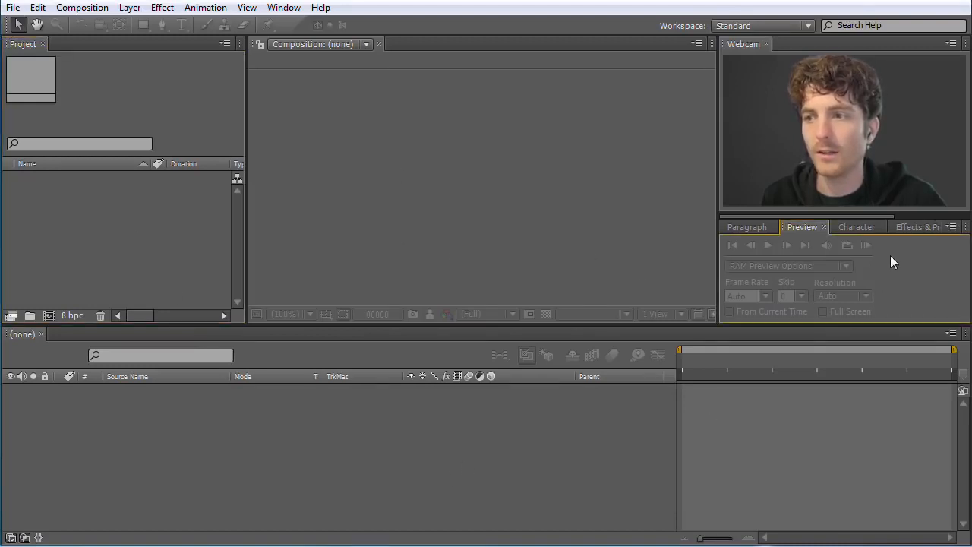
Examine the workspace layout: the Project, Composition and Timeline areas, plus the grouped Paragraph, Preview, Character and Effects & Presets panels
{"action": "left_click", "coordinate": [851, 227]}
{"action": "left_click", "coordinate": [752, 226]}
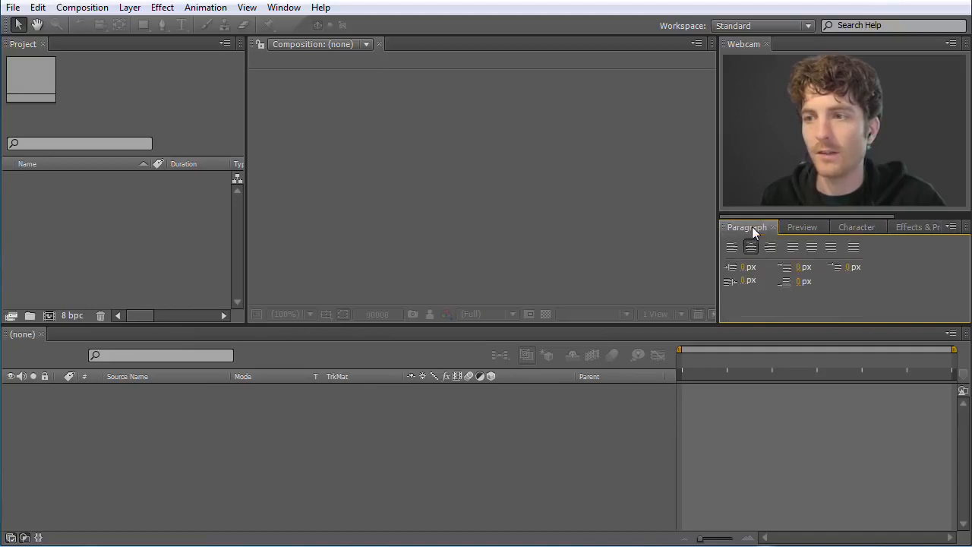
{"action": "left_click", "coordinate": [918, 227]}
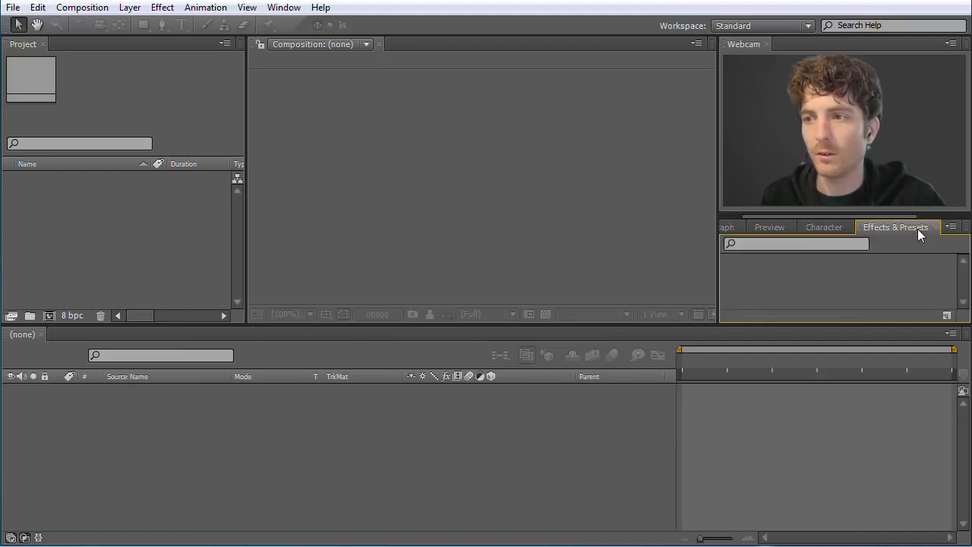
{"action": "left_click", "coordinate": [822, 227]}
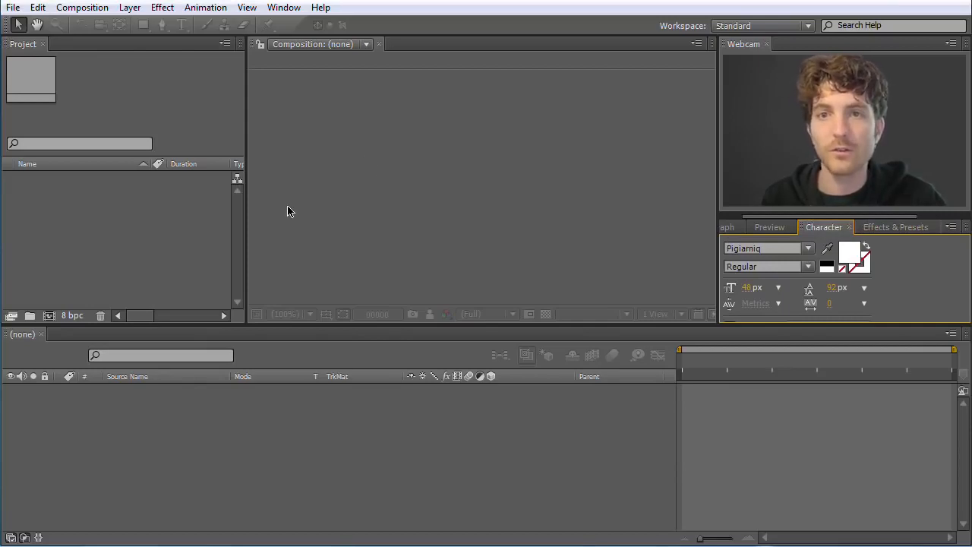
{"action": "left_click", "coordinate": [121, 97]}
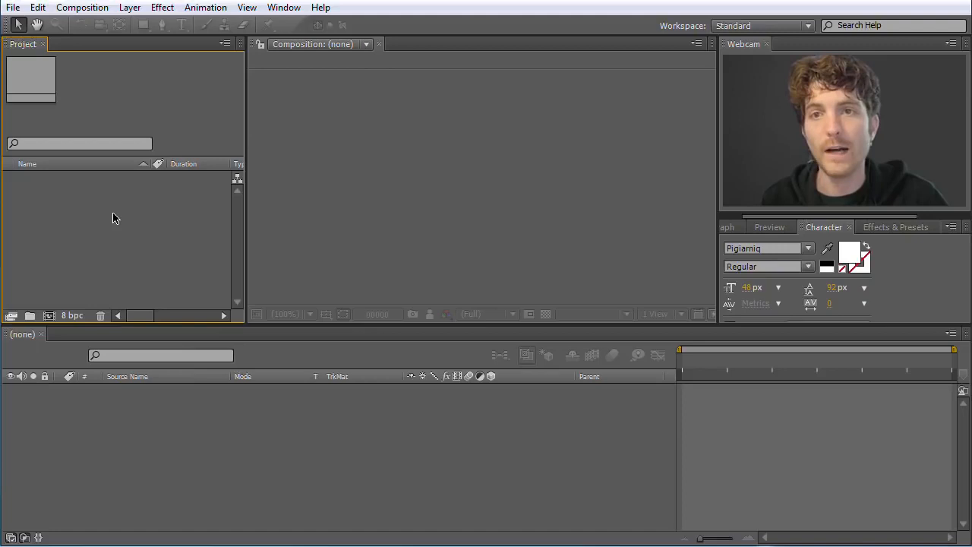
{"action": "left_click", "coordinate": [486, 219]}
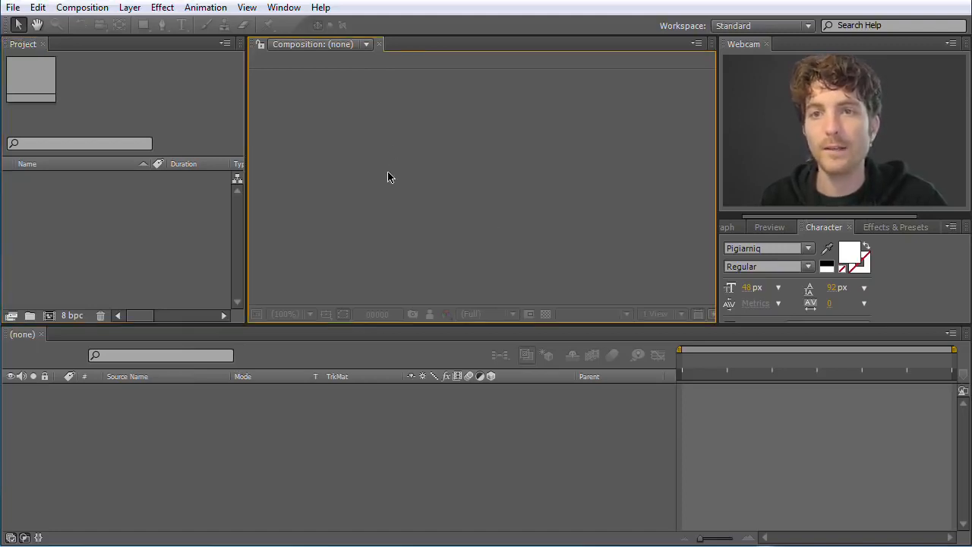
{"action": "left_click", "coordinate": [398, 489]}
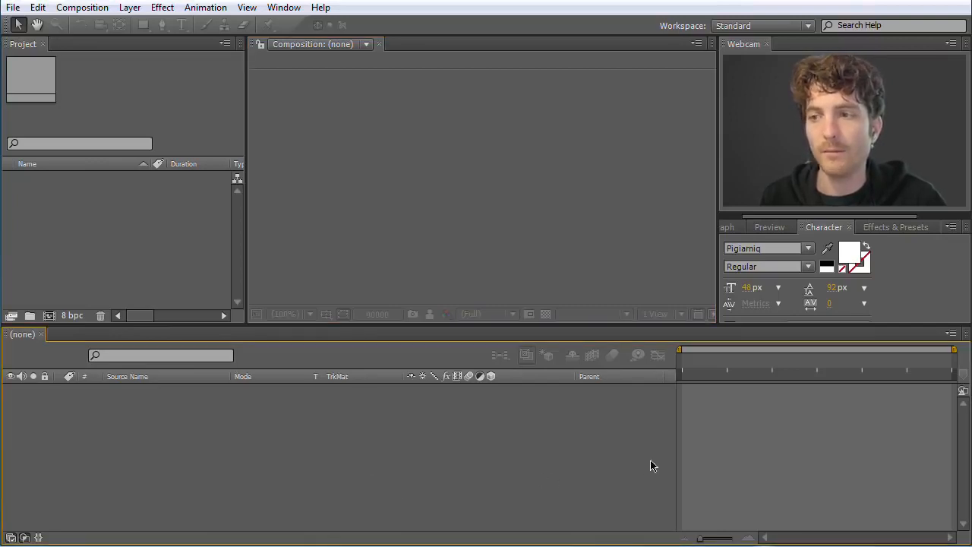
{"action": "left_click", "coordinate": [880, 228]}
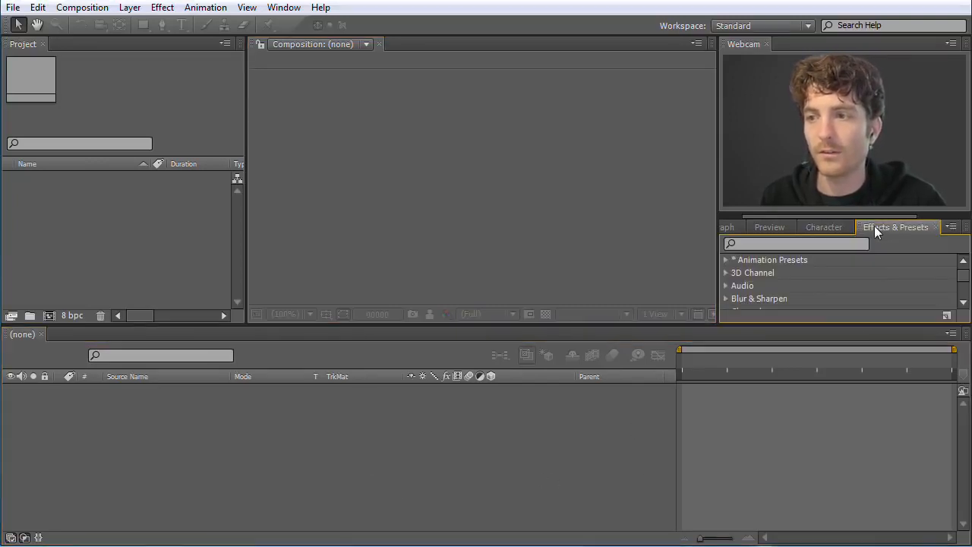
{"action": "left_click", "coordinate": [765, 227]}
{"action": "left_click", "coordinate": [816, 229]}
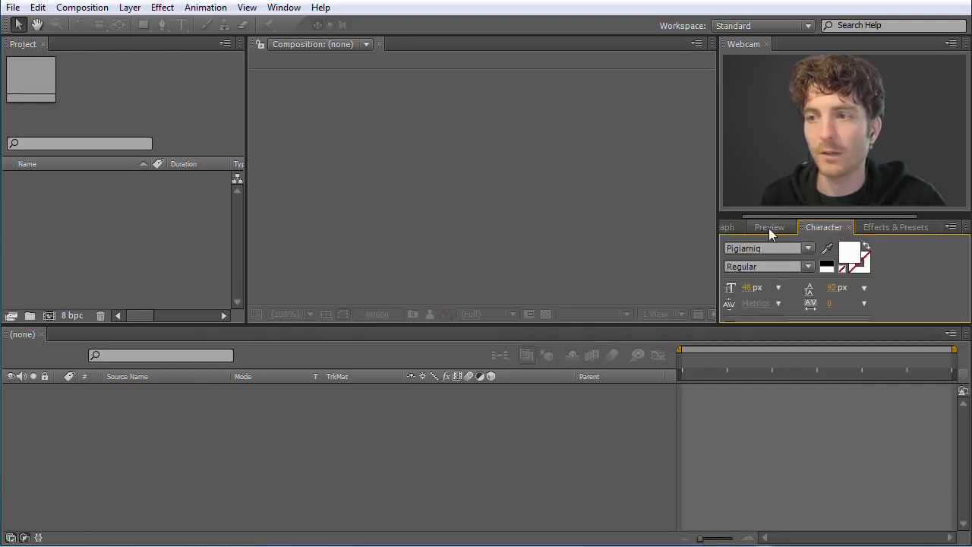
{"action": "left_click", "coordinate": [729, 228]}
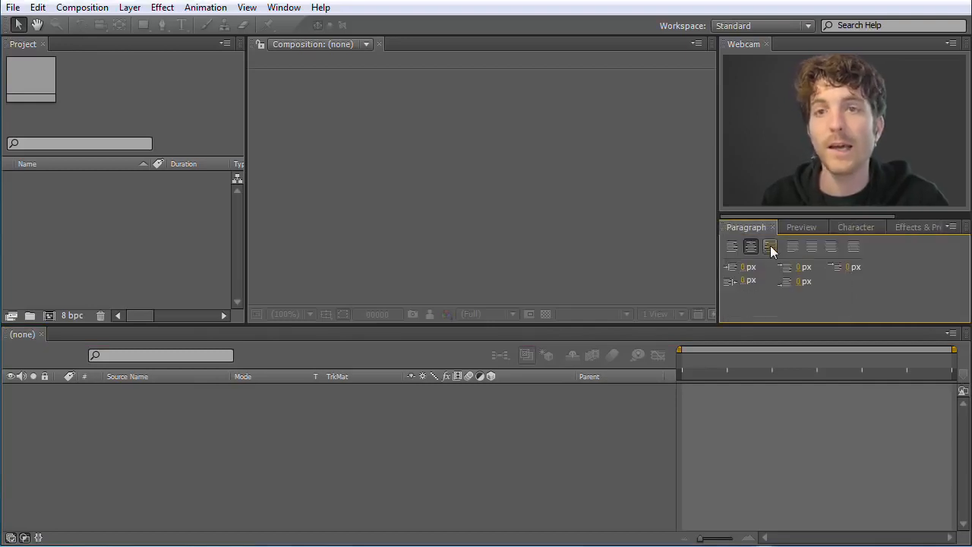
{"action": "left_click", "coordinate": [750, 246]}
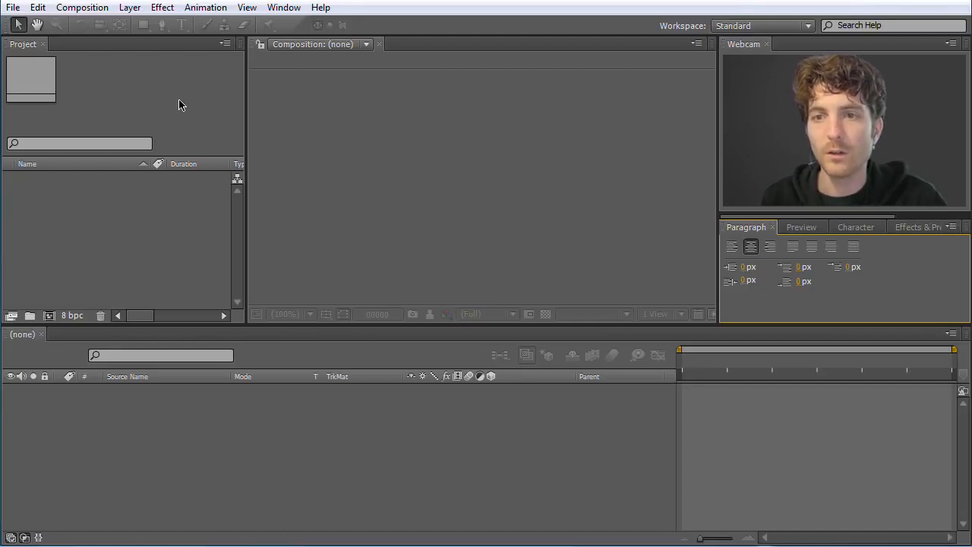
{"action": "left_click", "coordinate": [194, 206]}
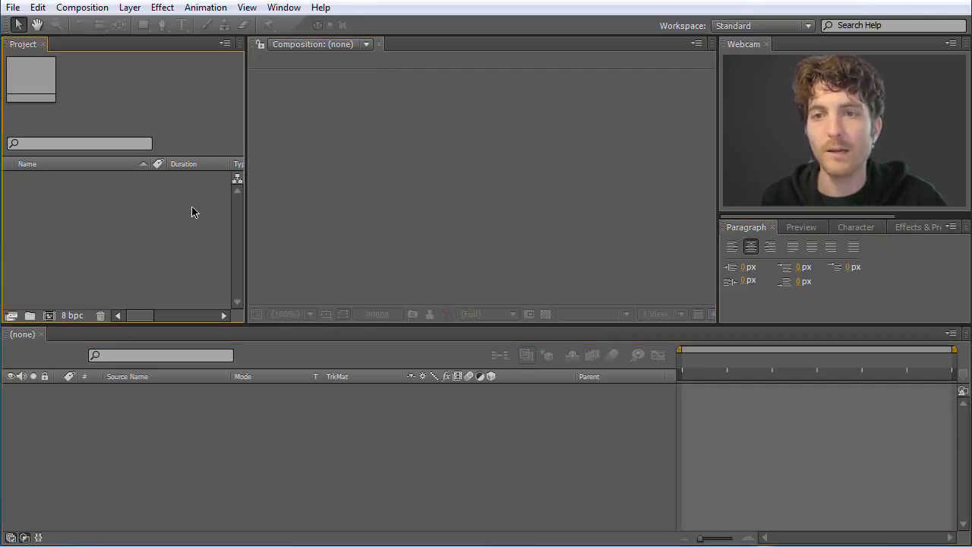
Dock the Character panel in the Composition panel's group and slightly widen the Project panel
{"action": "left_click", "coordinate": [860, 228]}
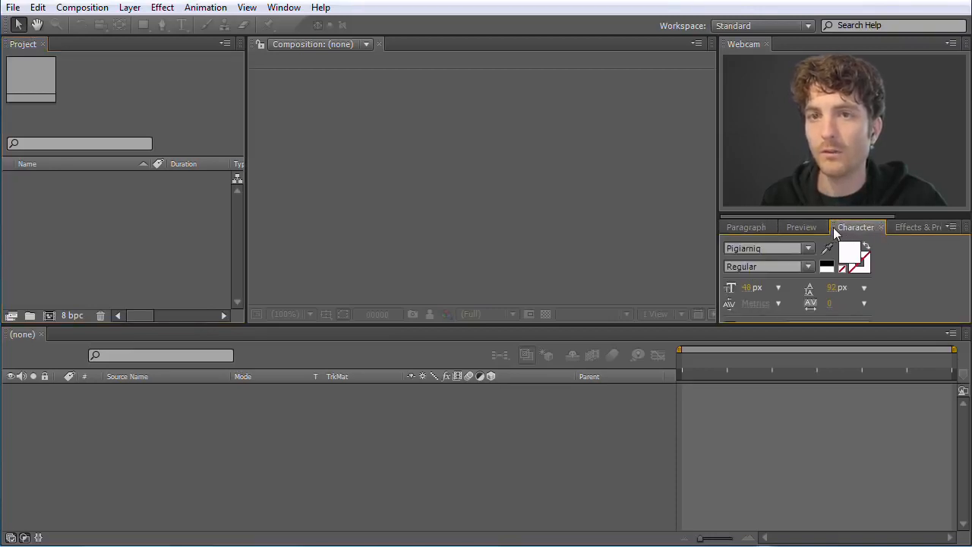
{"action": "left_click_drag", "start_coordinate": [833, 227], "coordinate": [419, 194]}
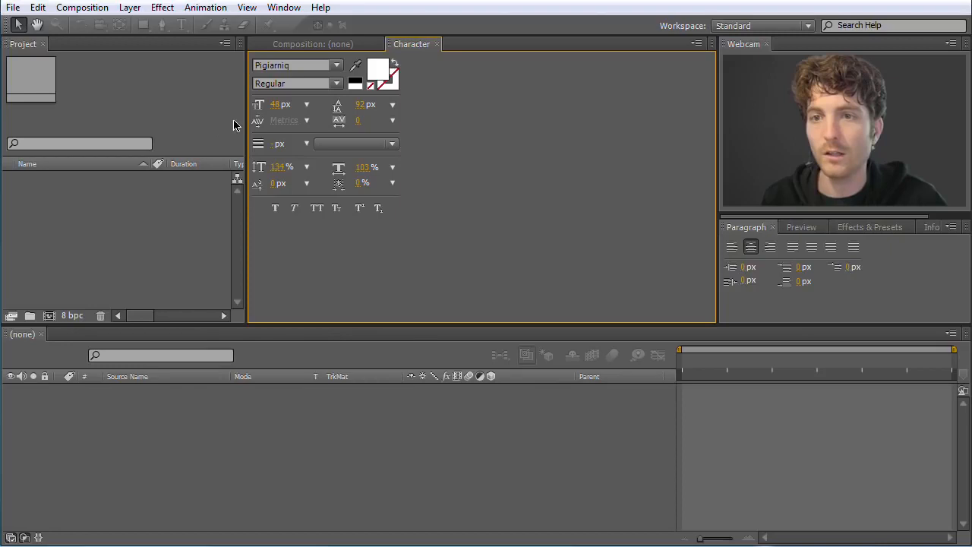
{"action": "mouse_move", "coordinate": [249, 122]}
{"action": "left_mouse_down"}
{"action": "mouse_move", "coordinate": [199, 121]}
{"action": "mouse_move", "coordinate": [263, 121]}
{"action": "left_mouse_up"}
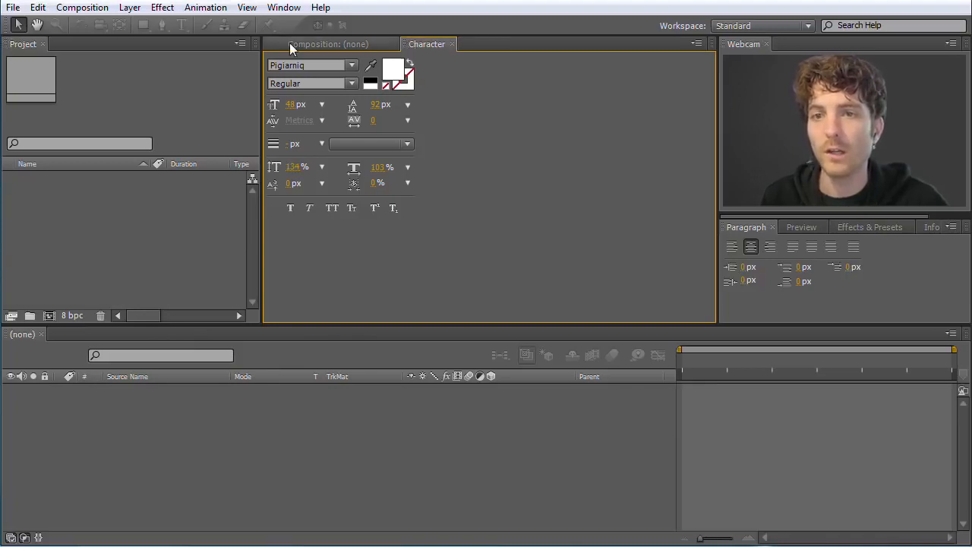
{"action": "left_click", "coordinate": [115, 76]}
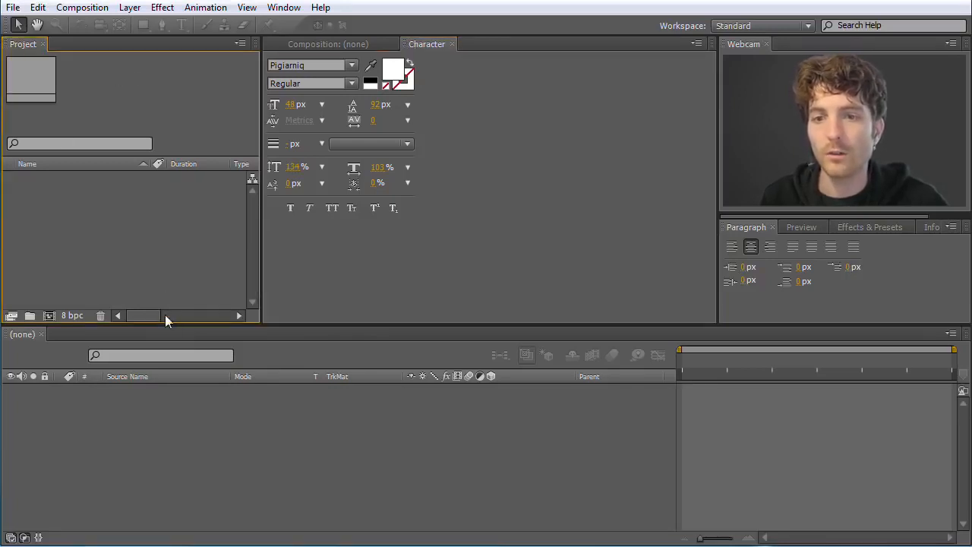
Check the list of available panels and return the Character panel to the group with Effects & Presets, Info and Align
{"action": "left_click", "coordinate": [289, 7]}
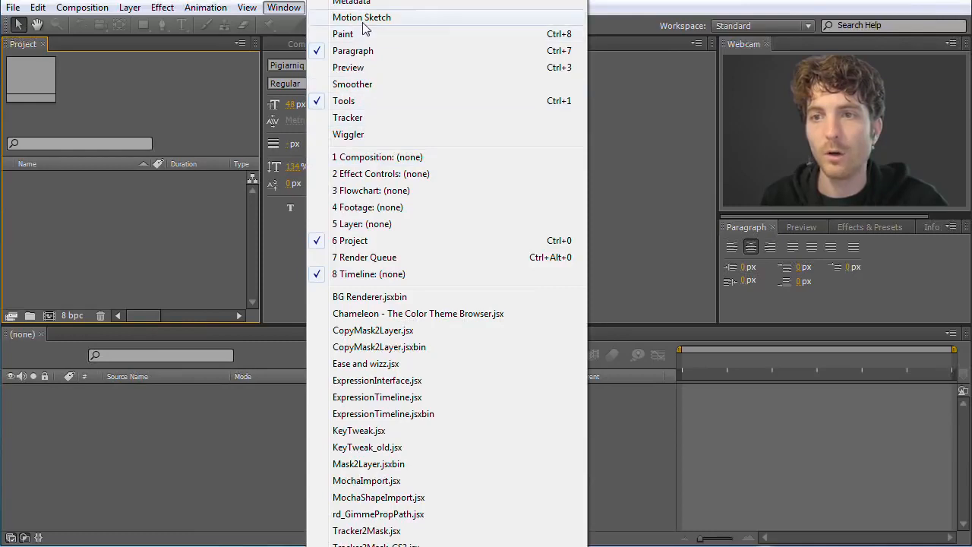
{"action": "left_click", "coordinate": [177, 98]}
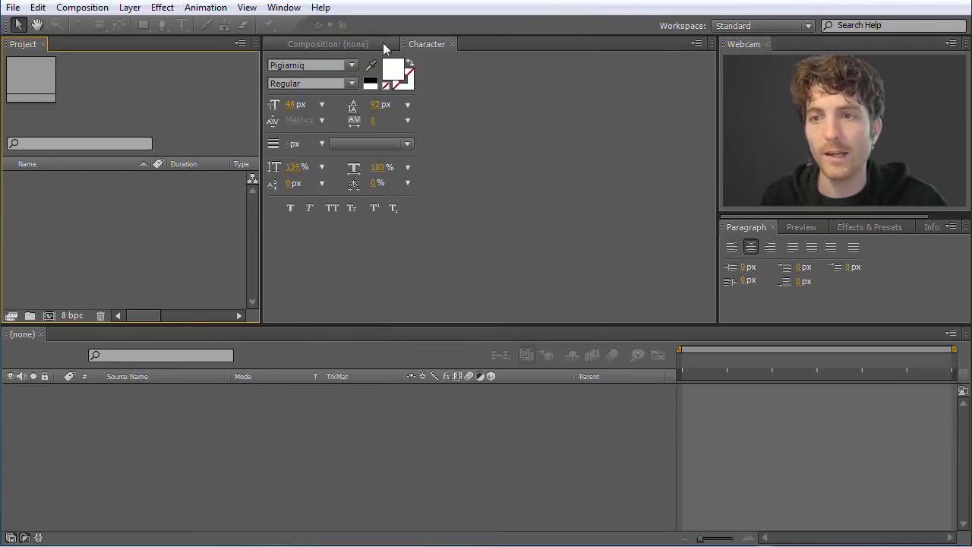
{"action": "left_click_drag", "start_coordinate": [407, 46], "coordinate": [853, 273]}
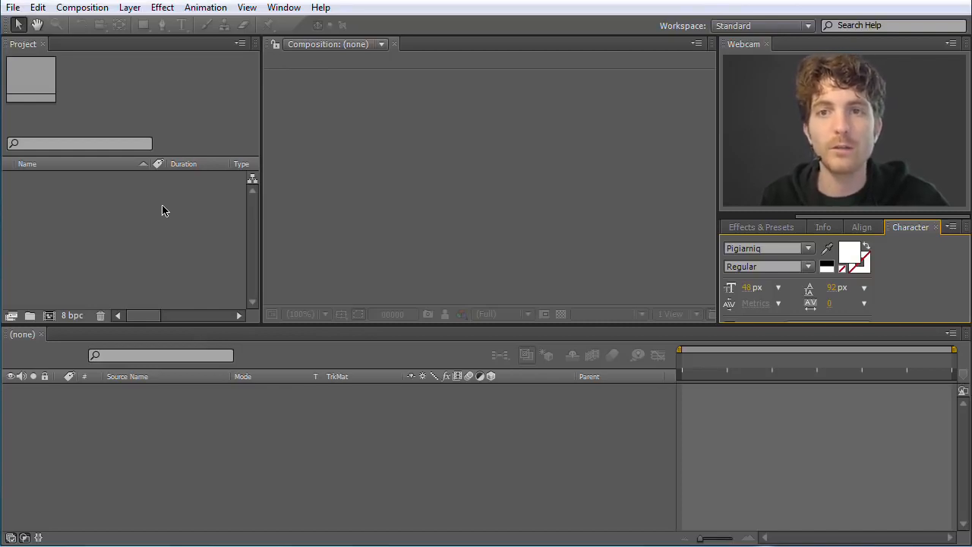
Examine the available commands for importing single or multiple files into the project without importing anything
{"action": "right_click", "coordinate": [114, 210]}
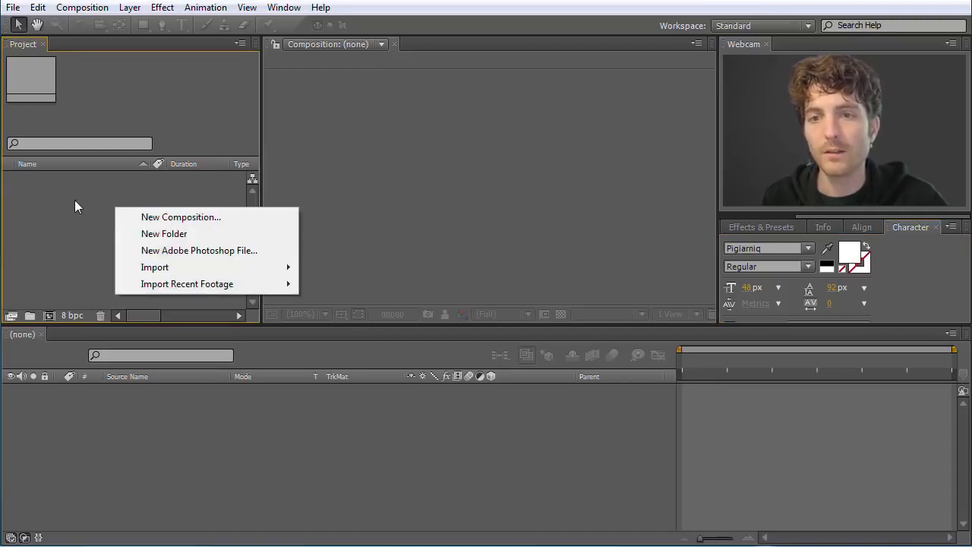
{"action": "mouse_move", "coordinate": [176, 268]}
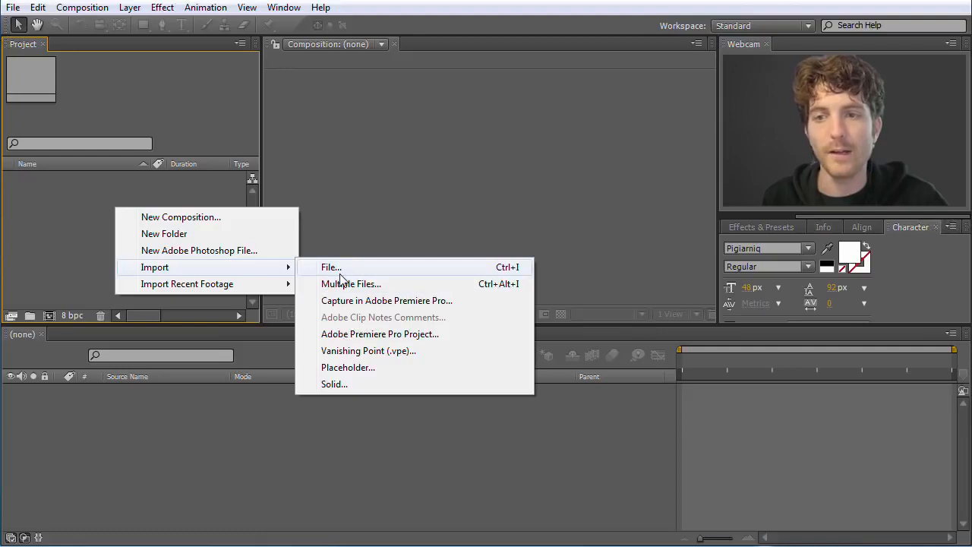
{"action": "left_click", "coordinate": [65, 228]}
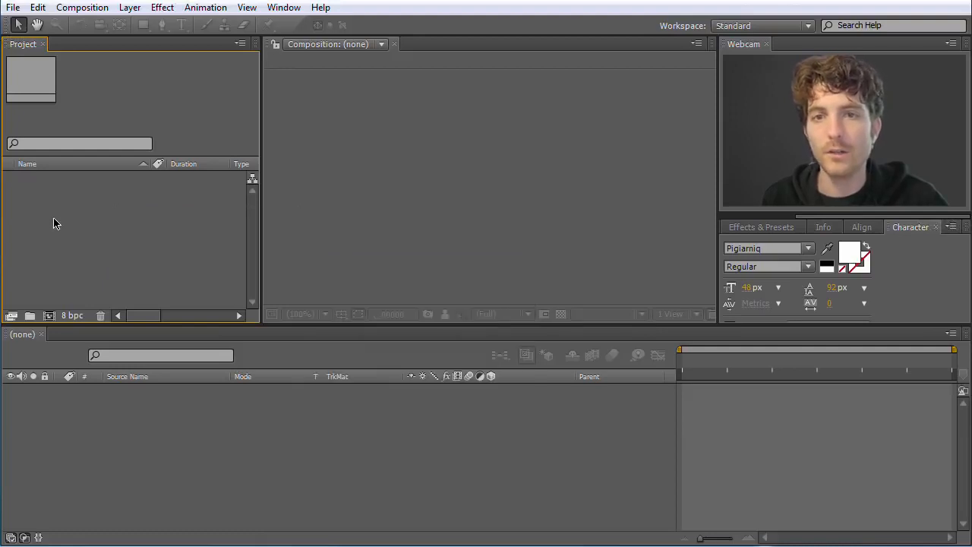
{"action": "left_click", "coordinate": [13, 9]}
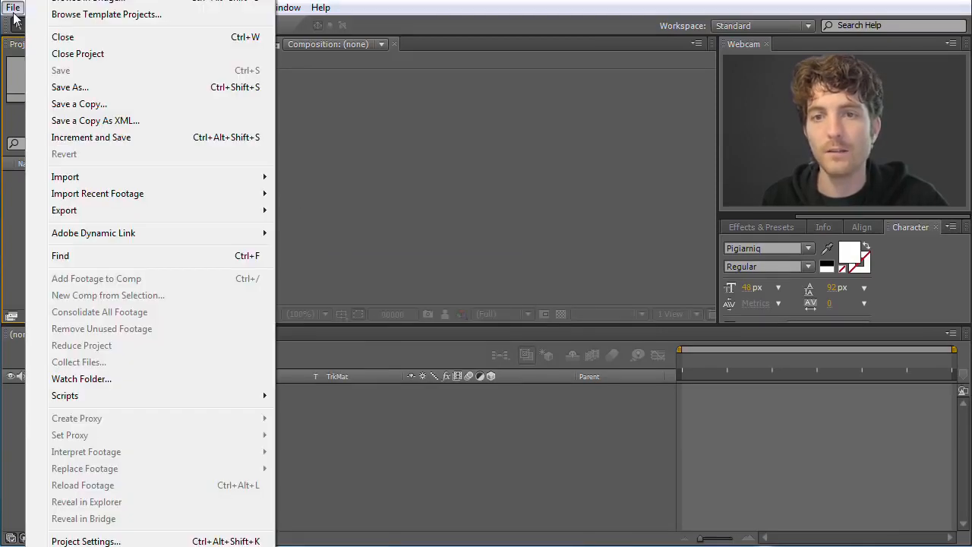
{"action": "mouse_move", "coordinate": [103, 176]}
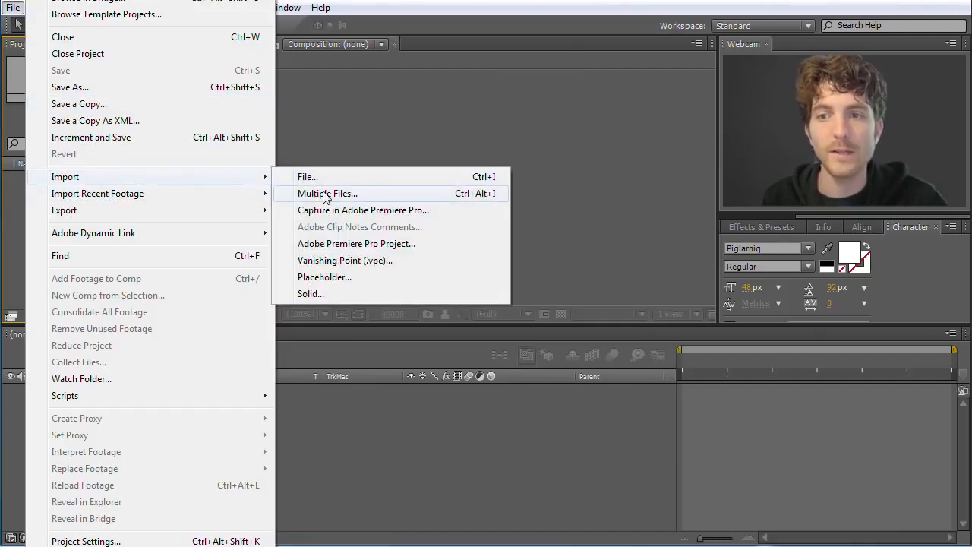
{"action": "left_click", "coordinate": [350, 146]}
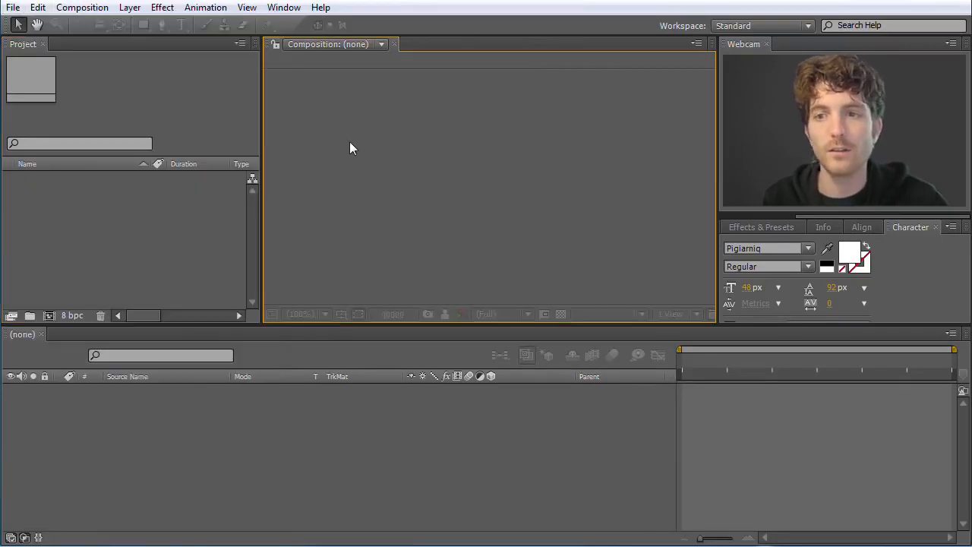
Switch to Windows Explorer and preview ArcRipper01a.mov, foreground.tif and plate_en.mp4 in the download package's en folder
{"action": "left_click_drag", "start_coordinate": [0, 0], "coordinate": [156, 54]}
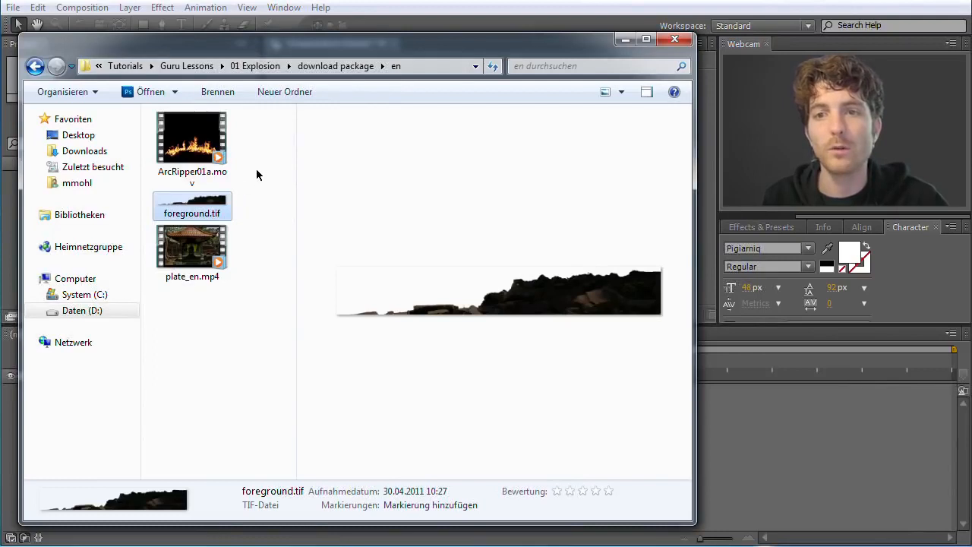
{"action": "left_click_drag", "start_coordinate": [696, 527], "coordinate": [669, 491]}
{"action": "left_click", "coordinate": [196, 144]}
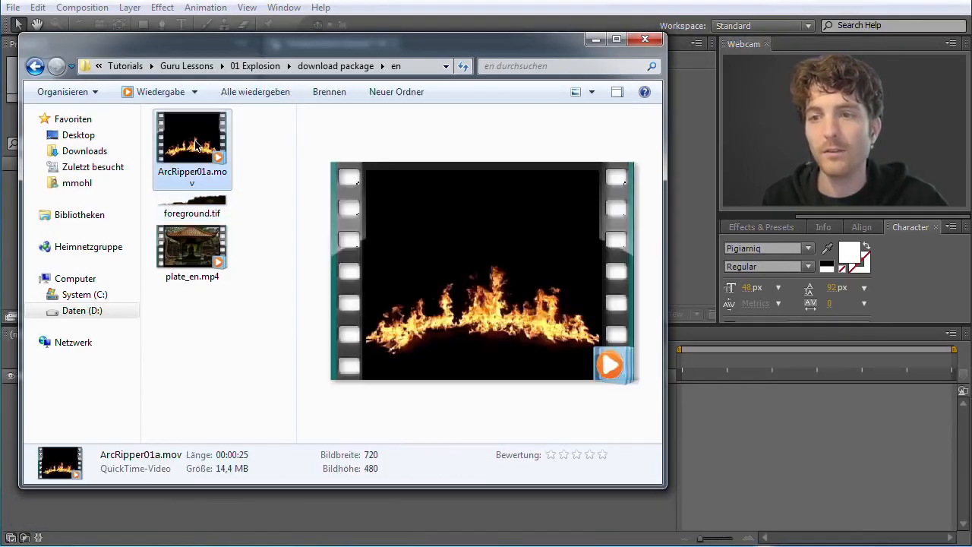
{"action": "left_click", "coordinate": [190, 213]}
{"action": "left_click", "coordinate": [195, 247]}
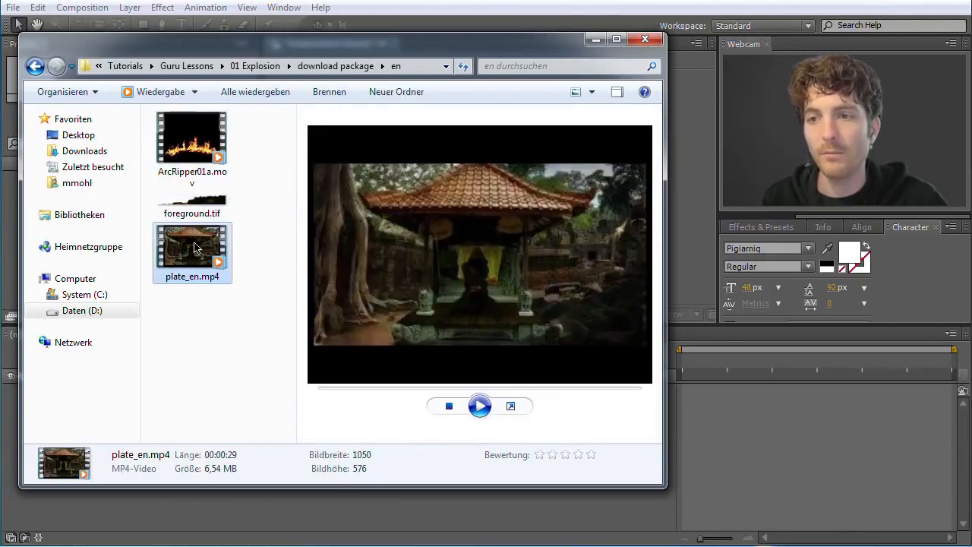
{"action": "left_click", "coordinate": [201, 146]}
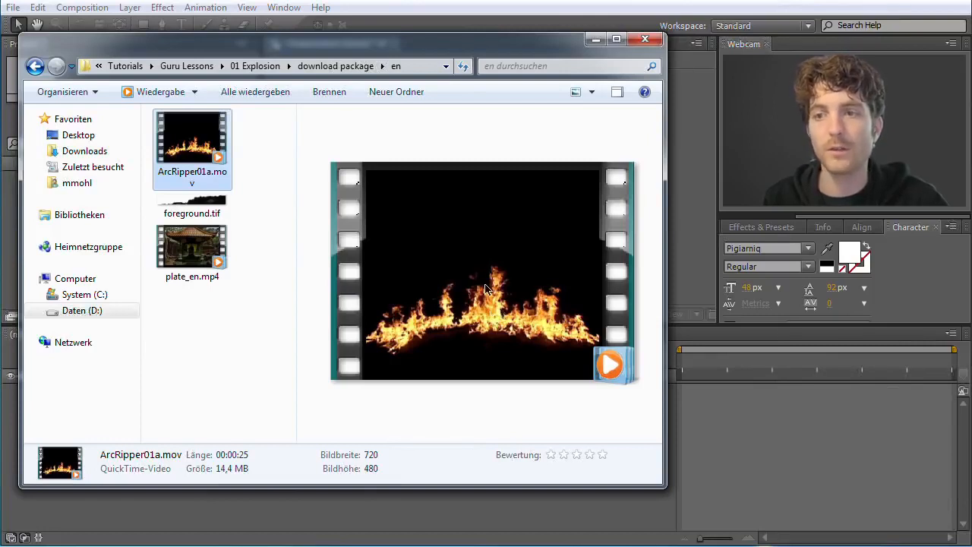
{"action": "left_click", "coordinate": [208, 247]}
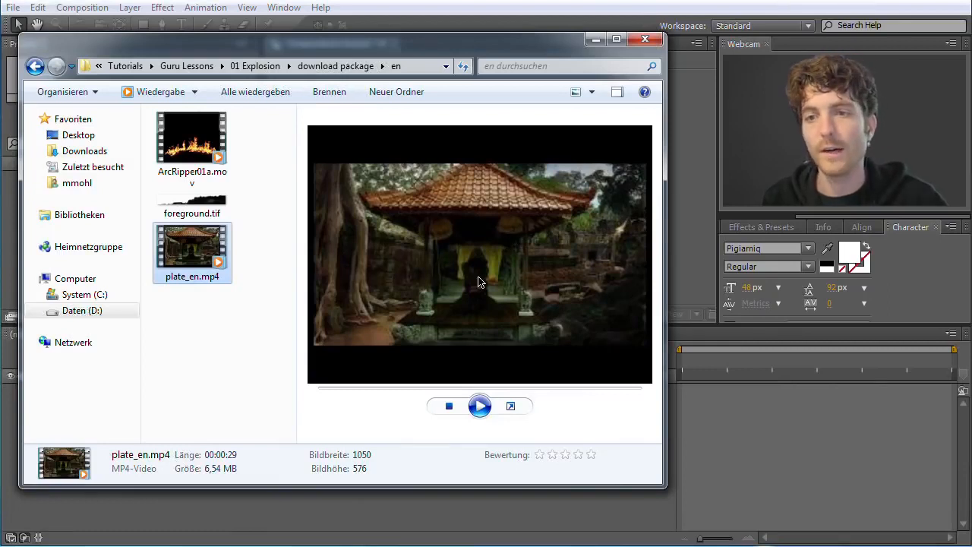
{"action": "left_click", "coordinate": [192, 204]}
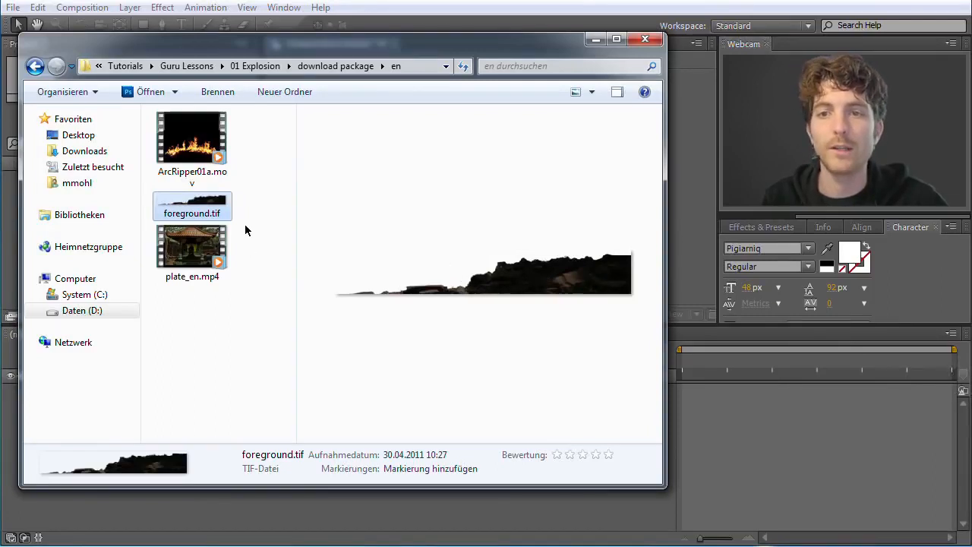
Shrink the Explorer window clear of the Project panel and import ArcRipper01a.mov, foreground.tif and plate_en.mp4 into the After Effects project
{"action": "left_click_drag", "start_coordinate": [242, 49], "coordinate": [276, 51]}
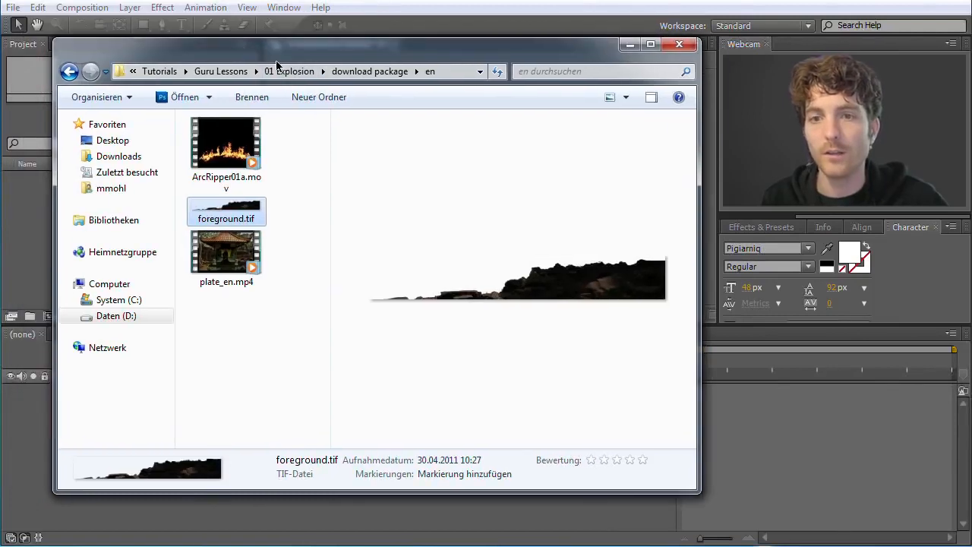
{"action": "left_click_drag", "start_coordinate": [699, 495], "coordinate": [545, 350]}
{"action": "left_click_drag", "start_coordinate": [275, 53], "coordinate": [411, 182]}
{"action": "left_click", "coordinate": [351, 236]}
{"action": "left_click", "coordinate": [363, 372], "text": "shift"}
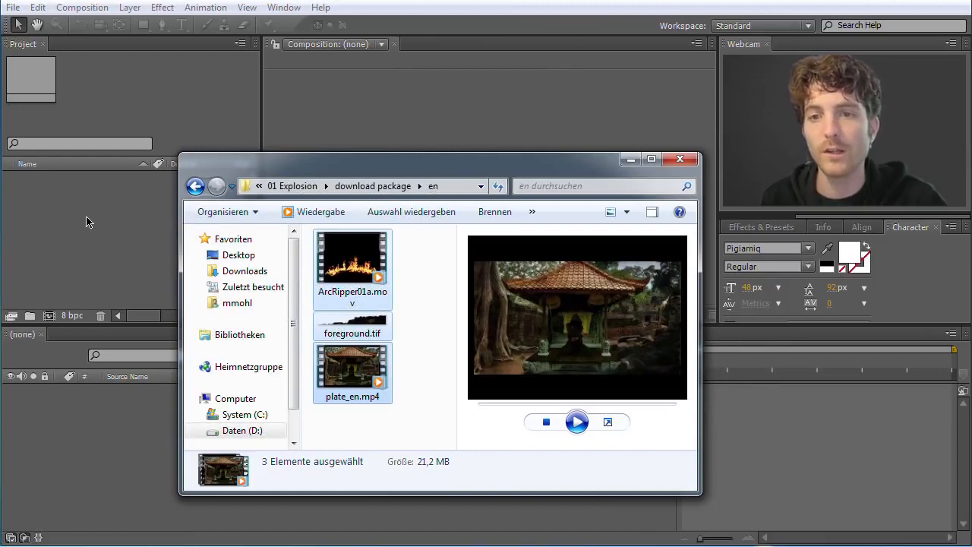
{"action": "left_click_drag", "start_coordinate": [86, 222], "coordinate": [86, 221]}
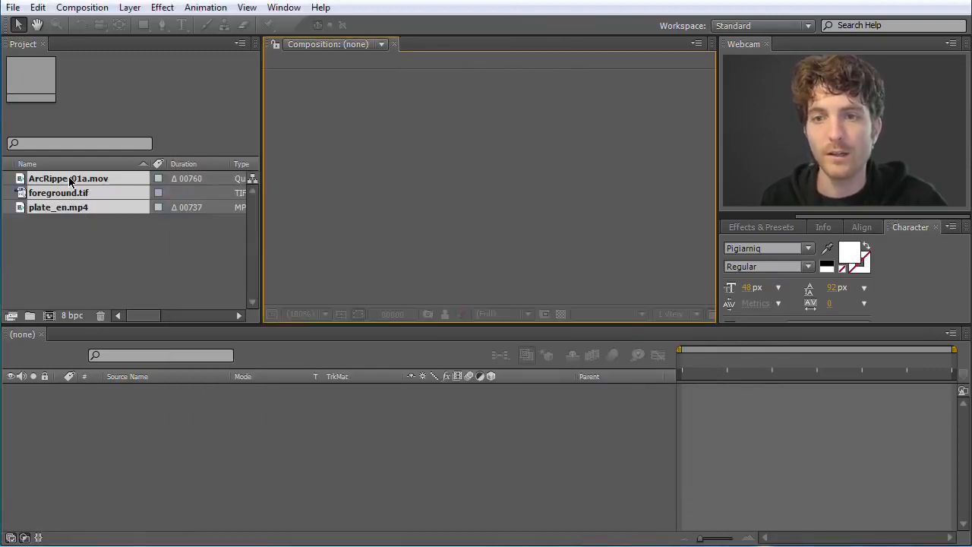
Review the footage details of plate_en.mp4, foreground.tif and ArcRipper01a.mov in the project, leaving nothing selected
{"action": "left_click", "coordinate": [106, 238]}
{"action": "left_click", "coordinate": [53, 210]}
{"action": "left_click", "coordinate": [54, 193]}
{"action": "left_click", "coordinate": [54, 179]}
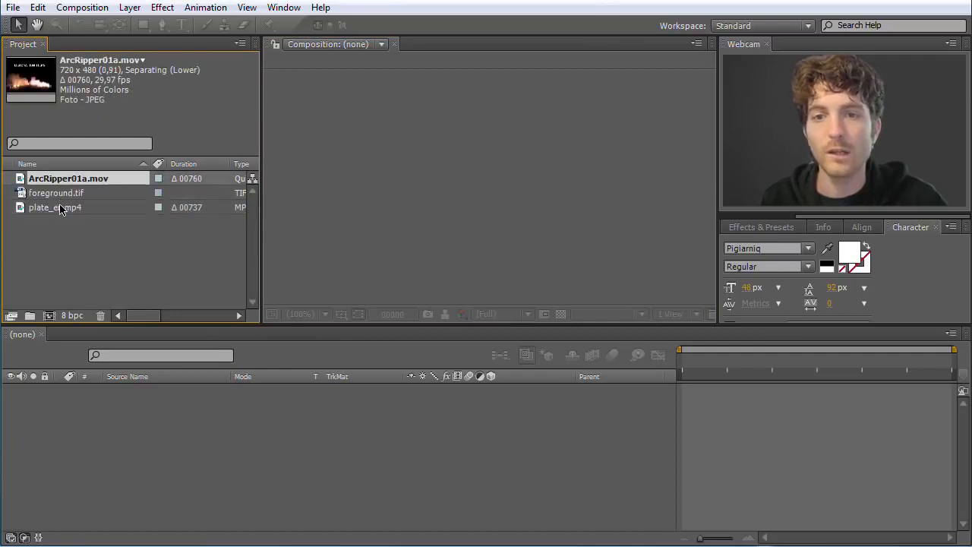
{"action": "left_click", "coordinate": [60, 211]}
{"action": "left_click", "coordinate": [62, 231]}
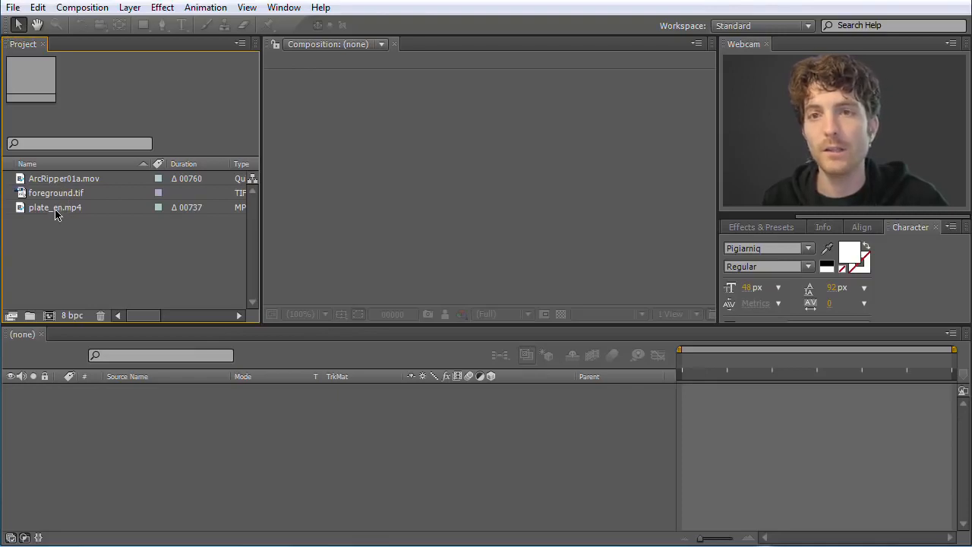
Rename the plate_en.mp4 footage in the project as Guru Clip
{"action": "left_click", "coordinate": [55, 213]}
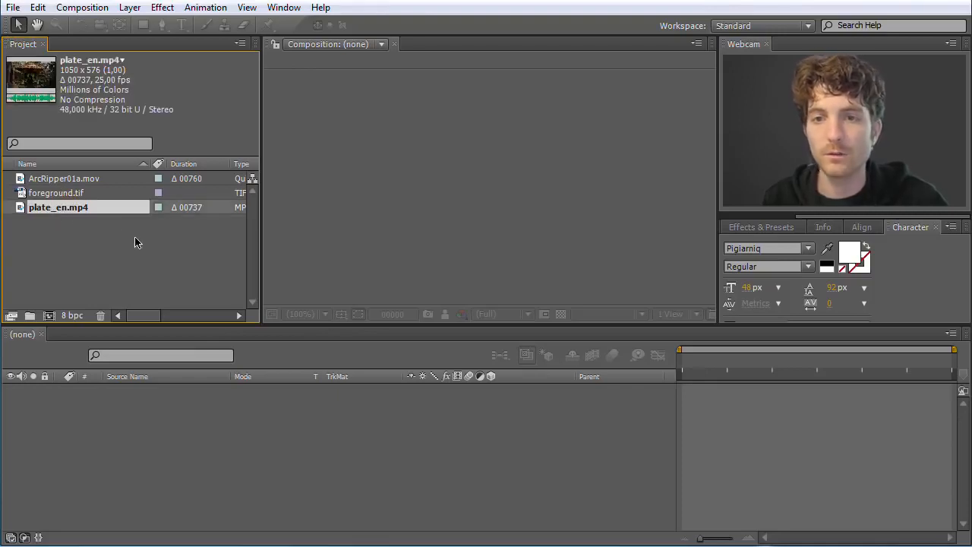
{"action": "left_click", "coordinate": [81, 240]}
{"action": "left_click", "coordinate": [60, 212]}
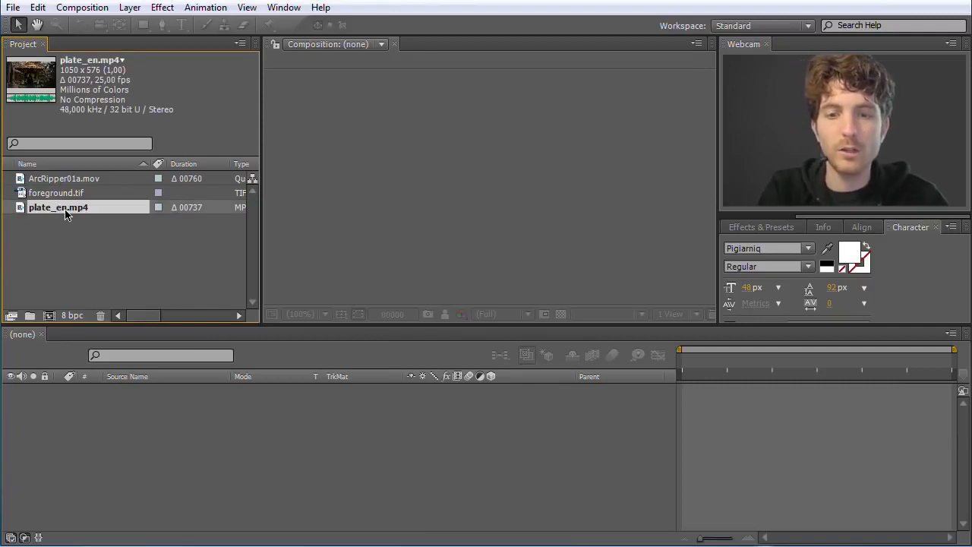
{"action": "key", "text": "Return"}
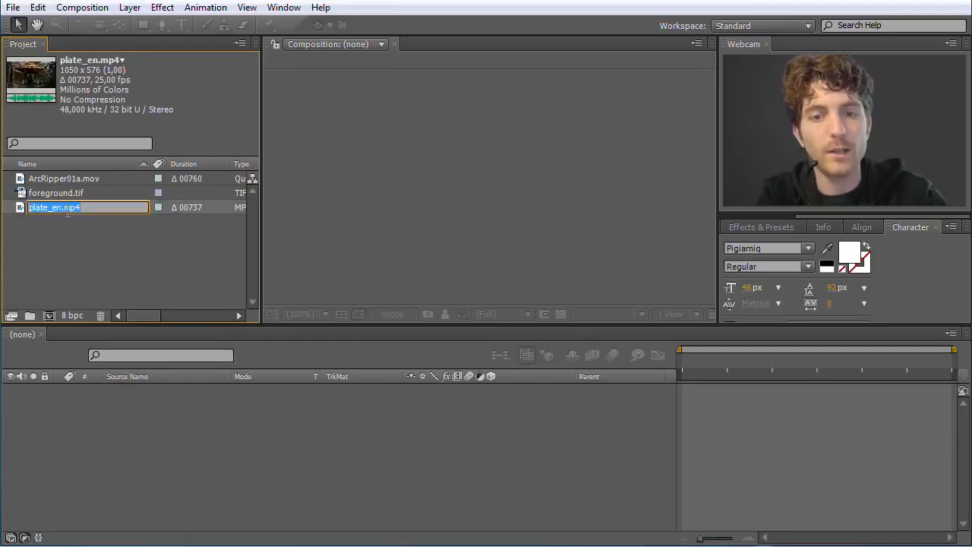
{"action": "type", "text": "Guru Clip"}
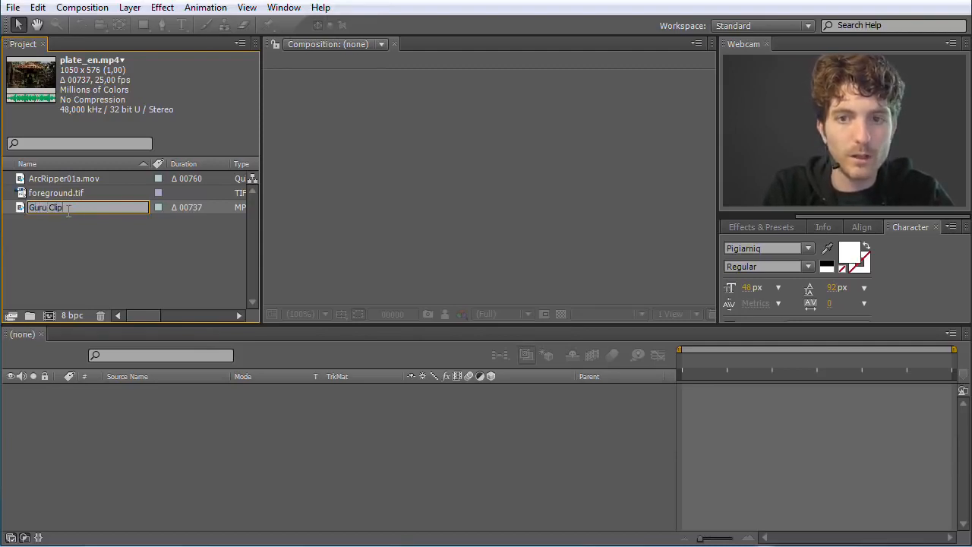
{"action": "key", "text": "Return"}
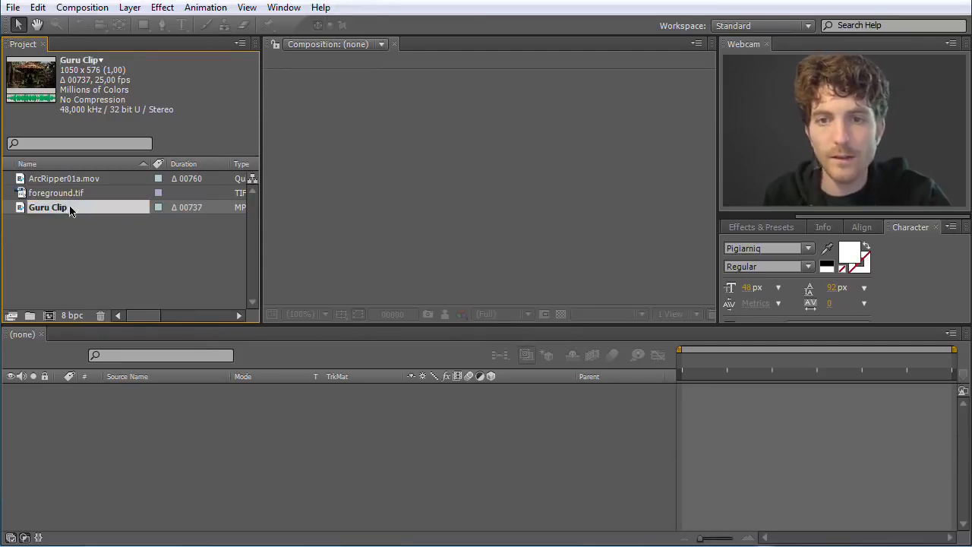
Rename the ArcRipper01a.mov footage in the project as Fire
{"action": "left_click", "coordinate": [76, 180]}
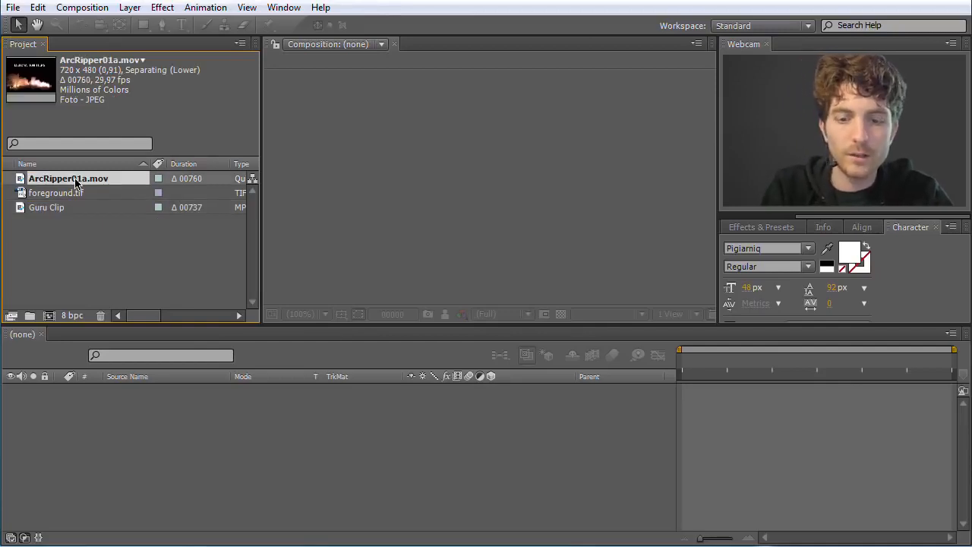
{"action": "key", "text": "Return"}
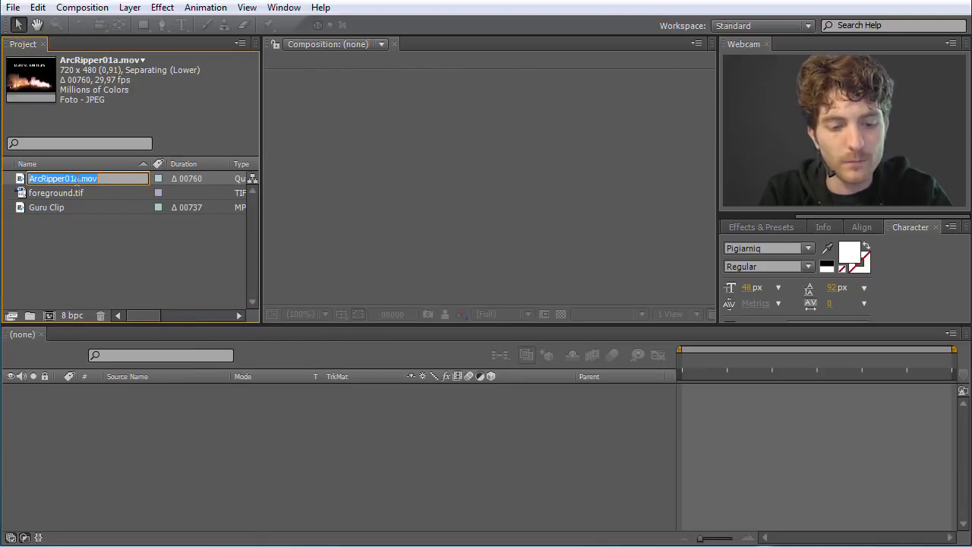
{"action": "type", "text": "Fire"}
{"action": "key", "text": "Return"}
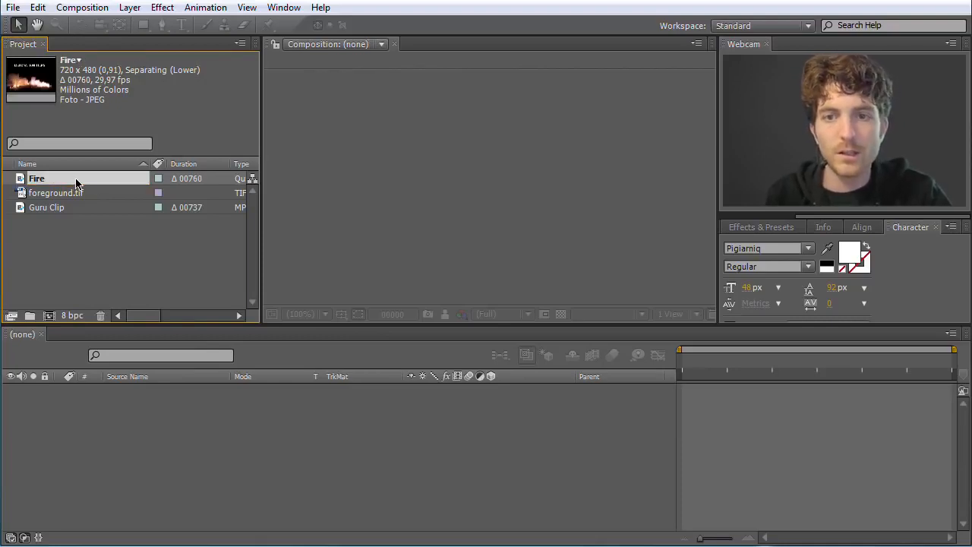
Rename the foreground.tif footage in the project as stones and leave nothing selected
{"action": "left_click", "coordinate": [73, 196]}
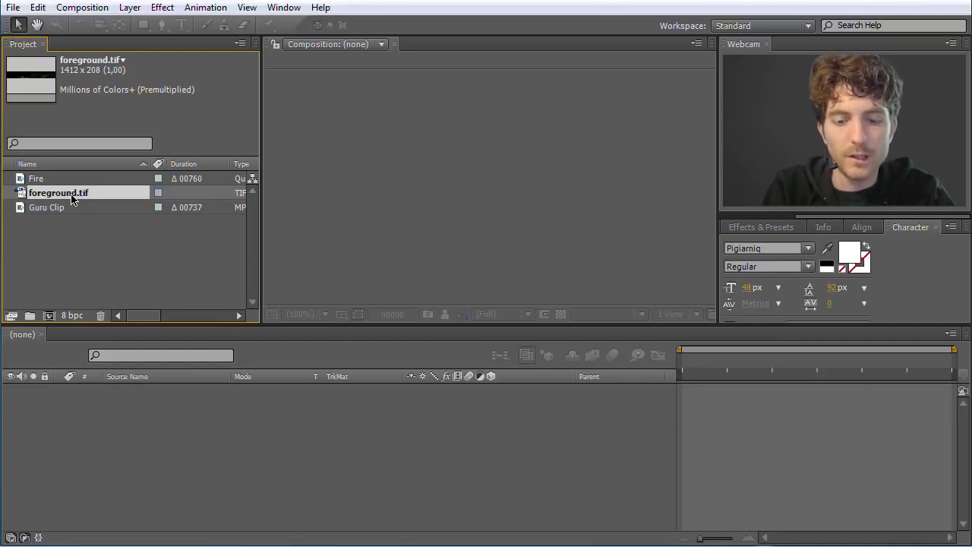
{"action": "key", "text": "Return"}
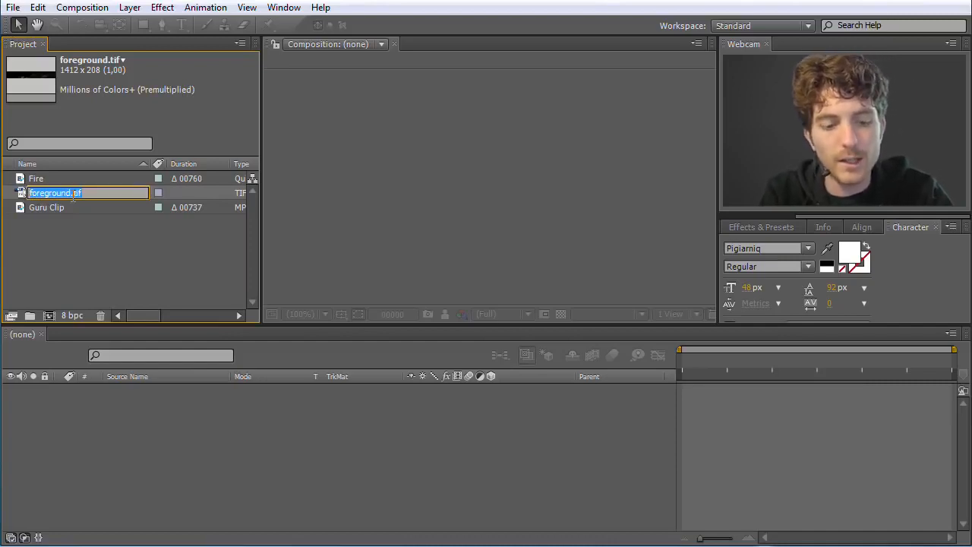
{"action": "type", "text": "stones"}
{"action": "key", "text": "Return"}
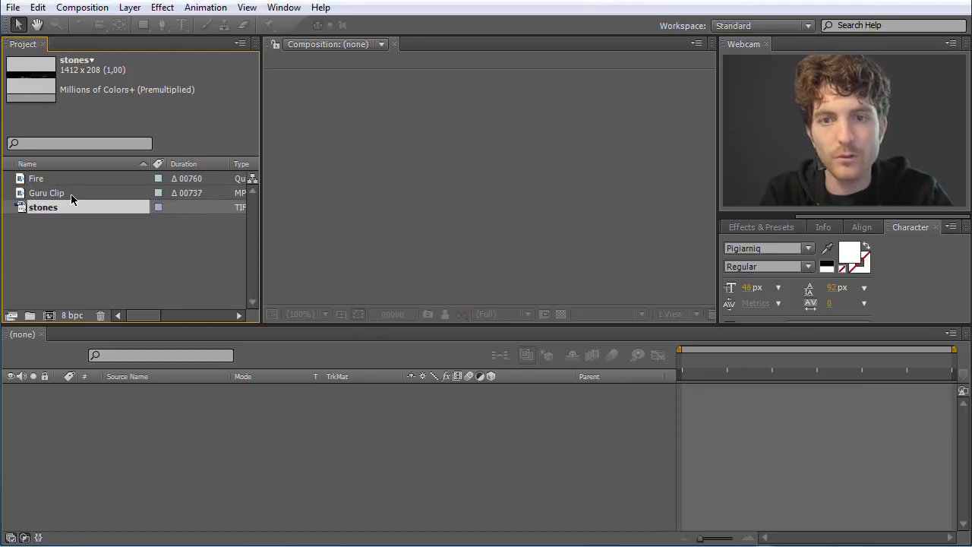
{"action": "left_click", "coordinate": [106, 259]}
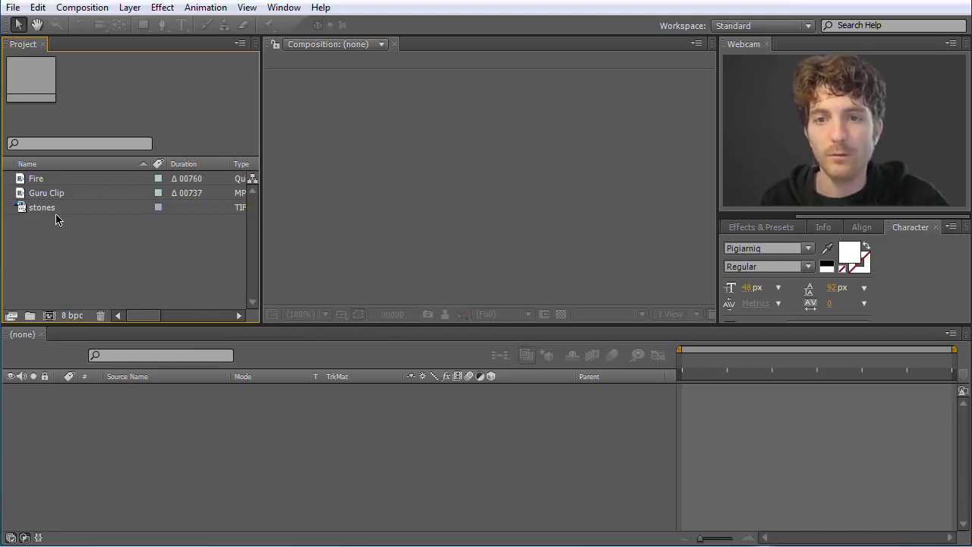
{"action": "right_click", "coordinate": [65, 241]}
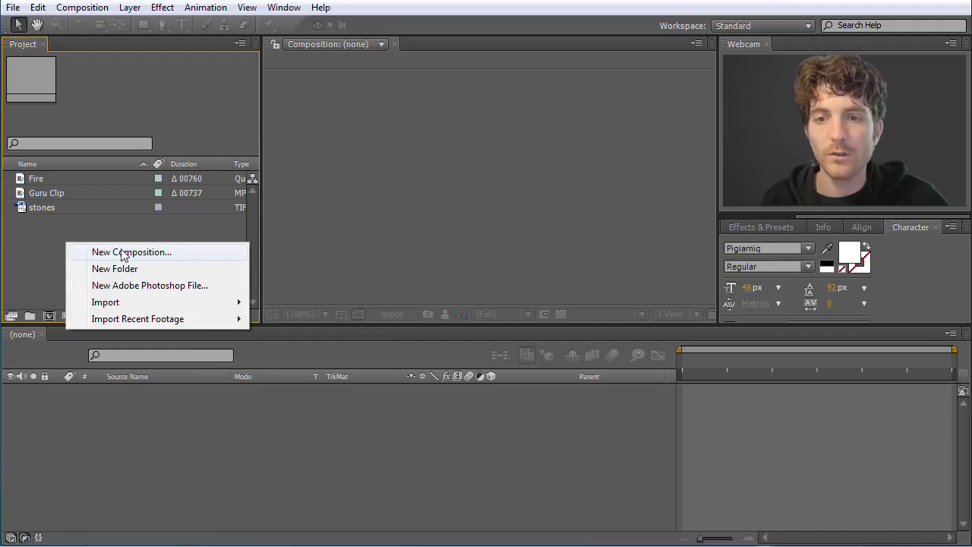
{"action": "left_click", "coordinate": [74, 241]}
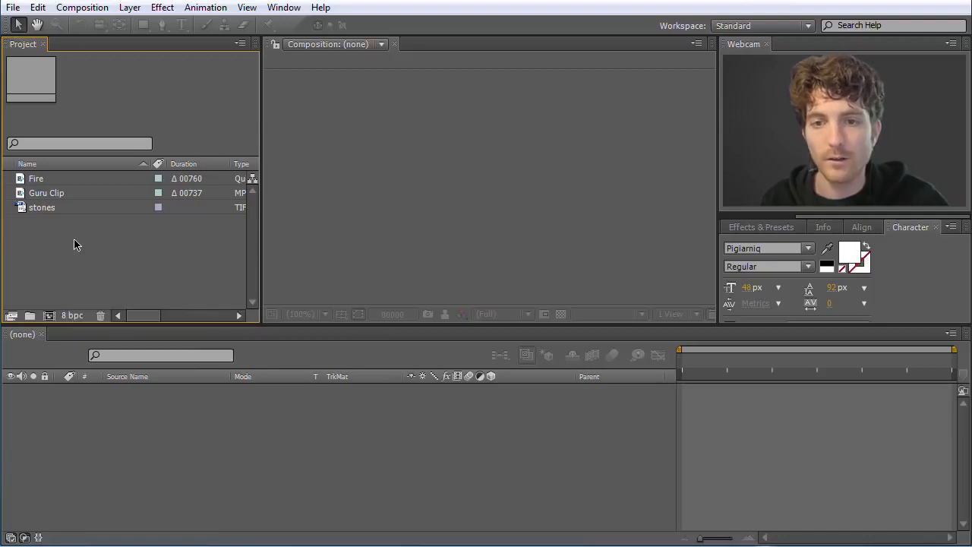
{"action": "right_click", "coordinate": [73, 240]}
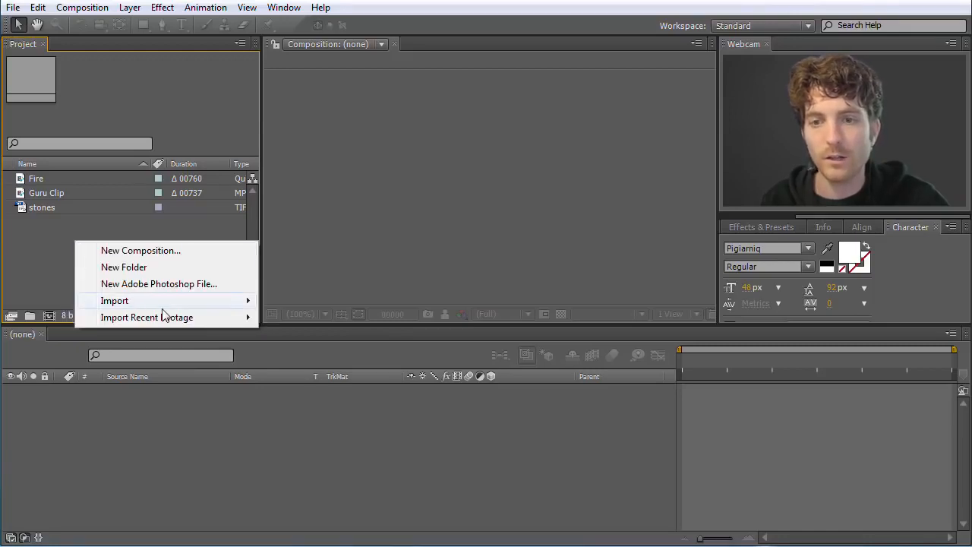
{"action": "mouse_move", "coordinate": [228, 301]}
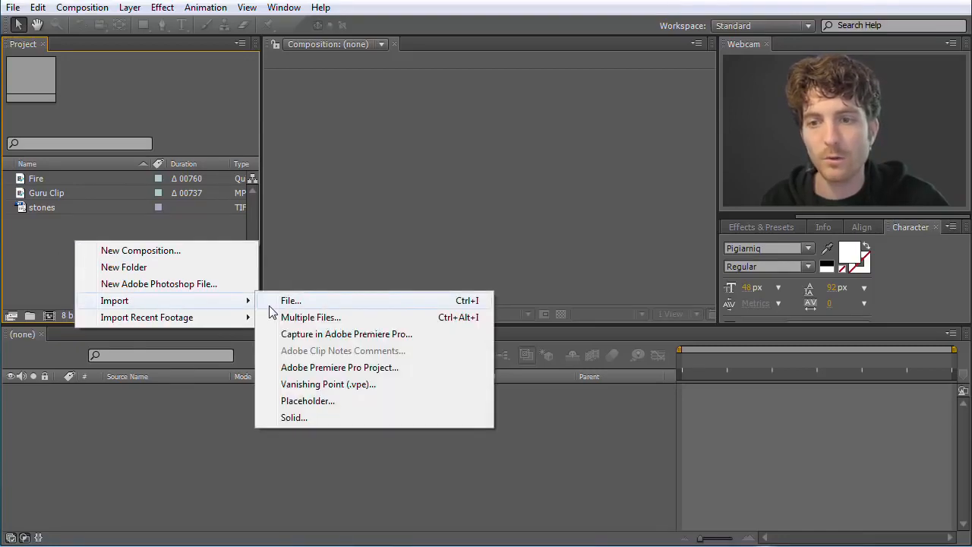
{"action": "left_click", "coordinate": [141, 252]}
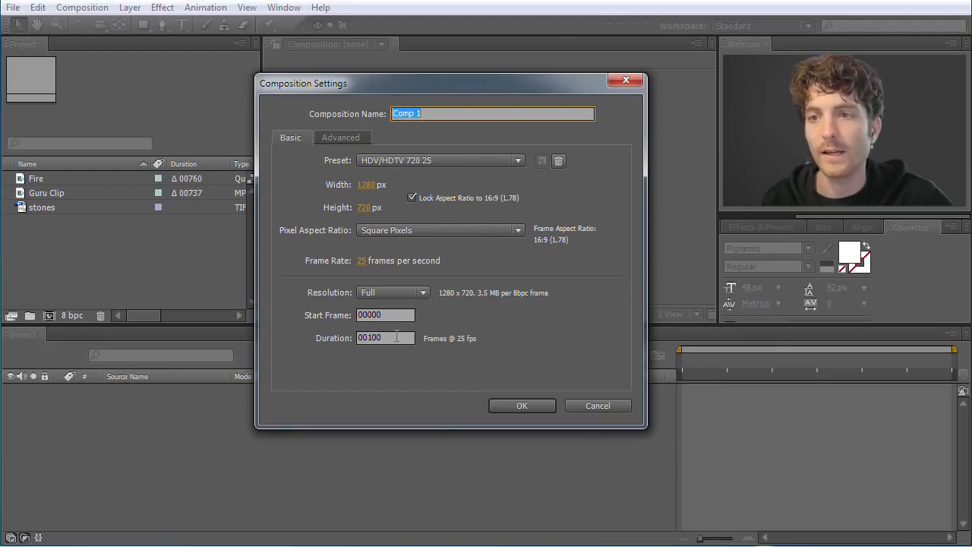
{"action": "left_click", "coordinate": [600, 407]}
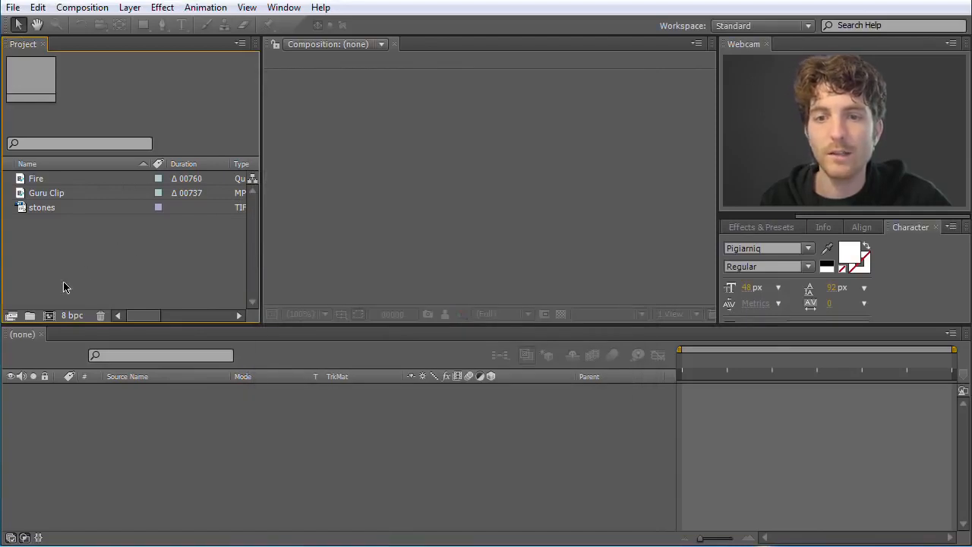
{"action": "right_click", "coordinate": [54, 260]}
{"action": "left_click", "coordinate": [117, 240]}
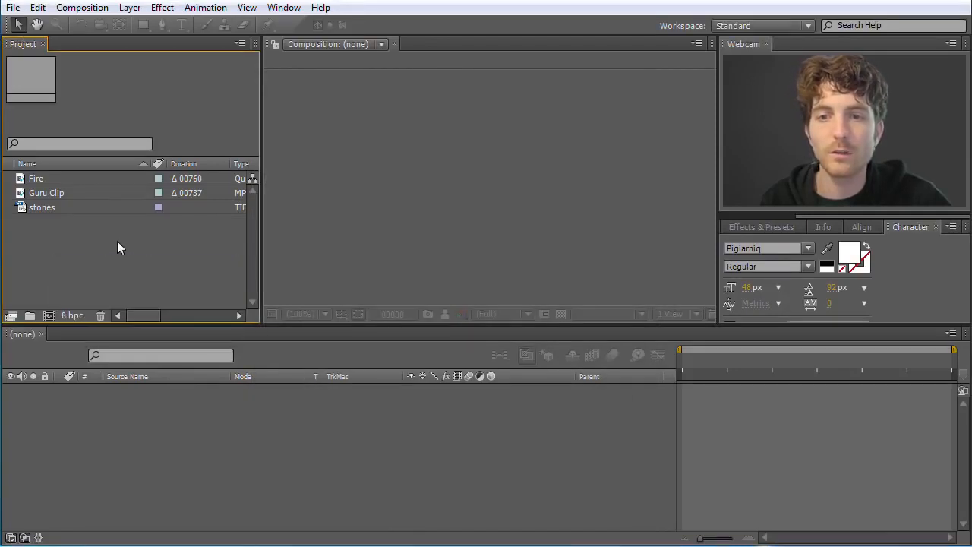
Create a new composition named my new Comp using the NTSC D1 Widescreen preset
{"action": "left_click", "coordinate": [50, 316]}
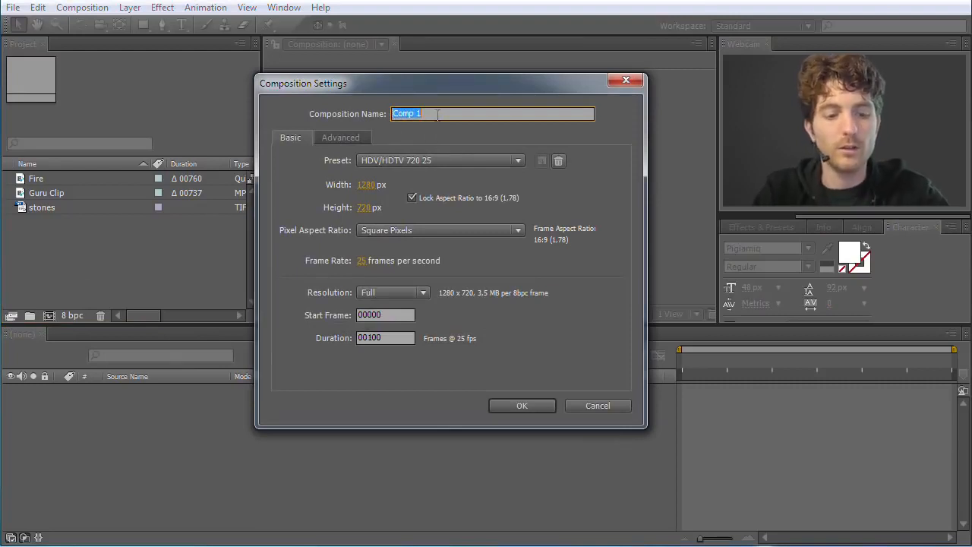
{"action": "type", "text": "my new C"}
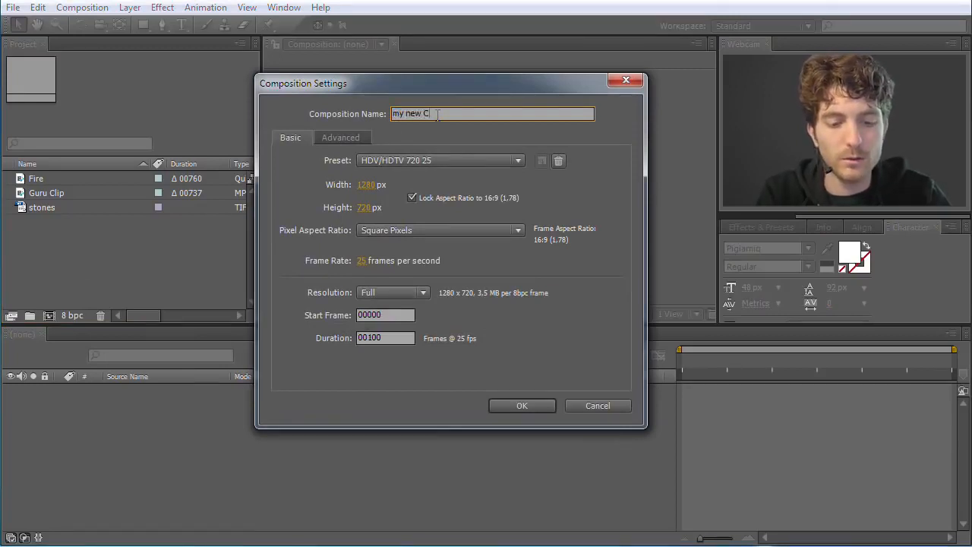
{"action": "type", "text": "omp"}
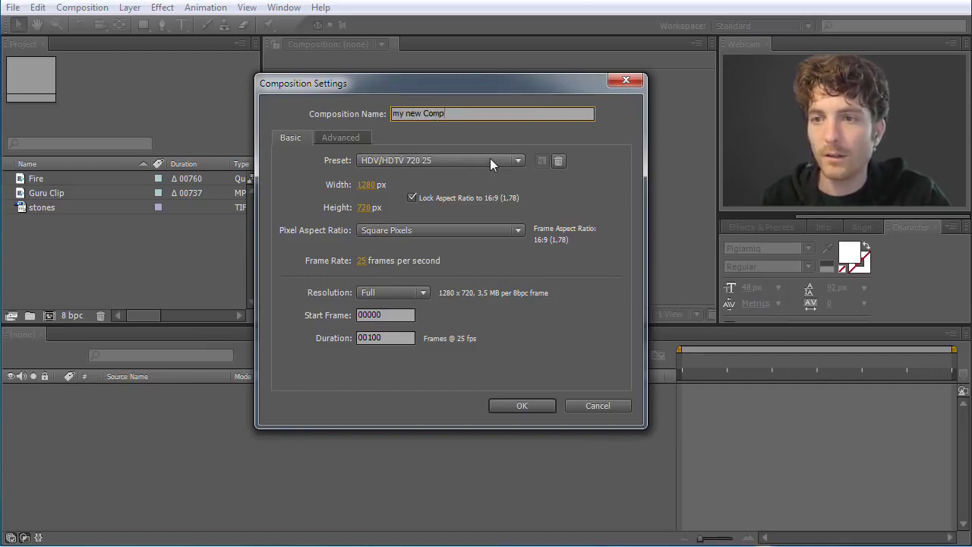
{"action": "left_click", "coordinate": [490, 161]}
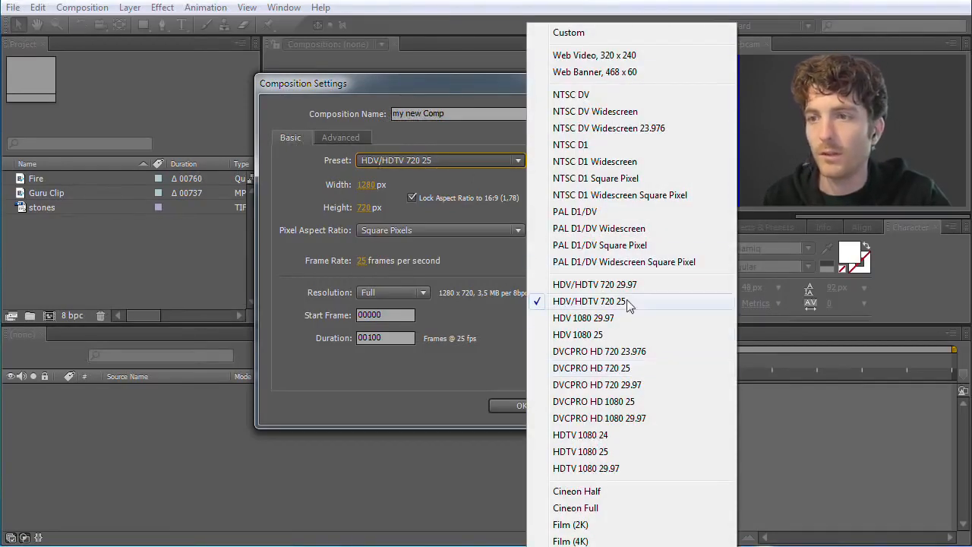
{"action": "left_click", "coordinate": [597, 162]}
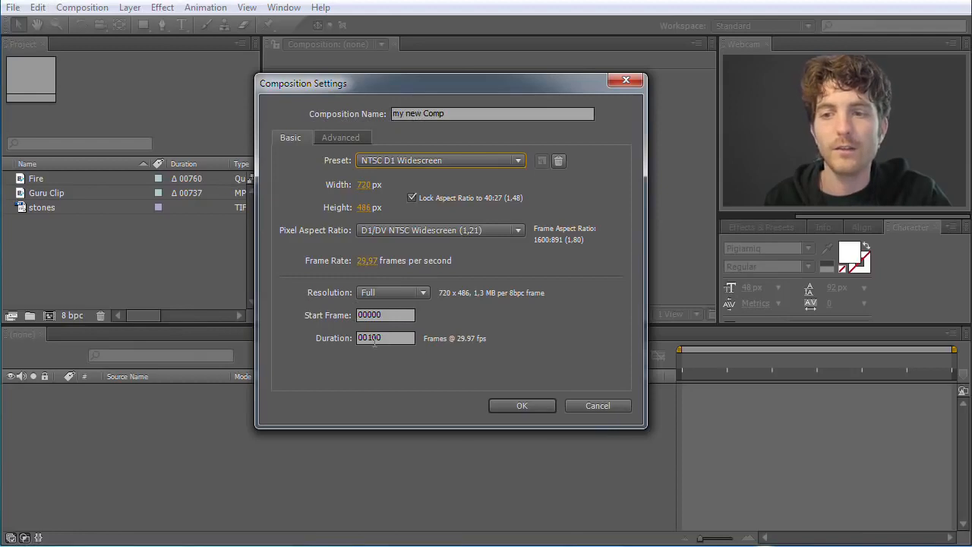
{"action": "left_click", "coordinate": [529, 405]}
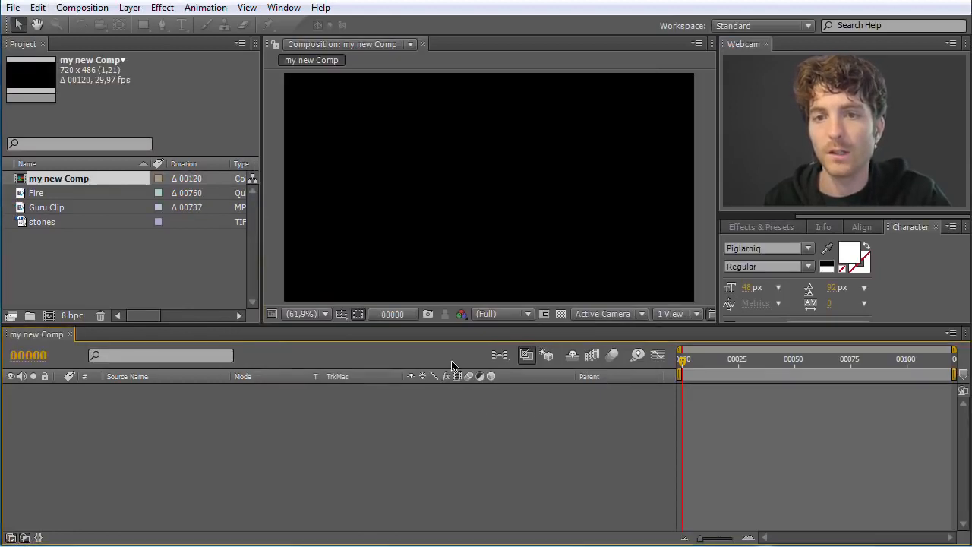
Inspect my new Comp in the project and its empty timeline, moving the current time to frame 30
{"action": "left_click", "coordinate": [52, 238]}
{"action": "left_click", "coordinate": [49, 207]}
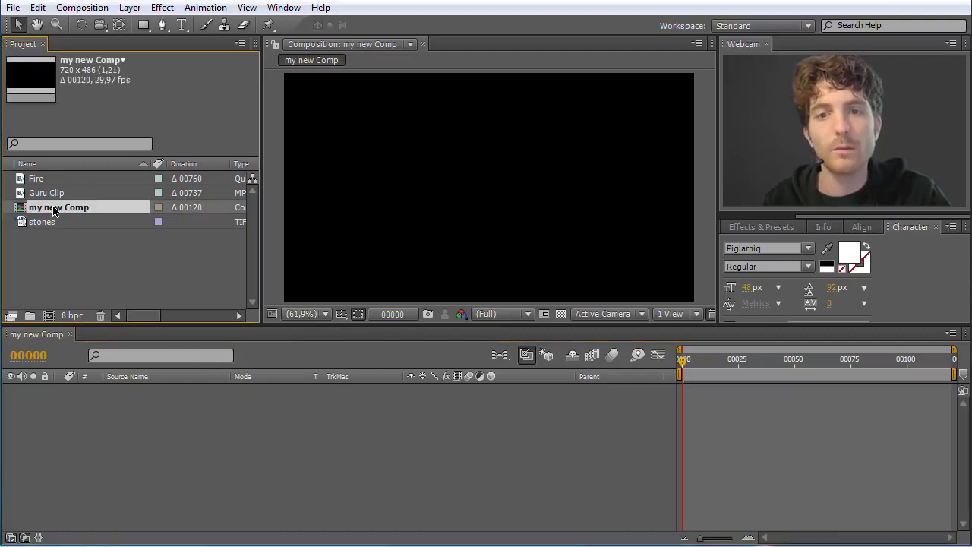
{"action": "left_click", "coordinate": [69, 260]}
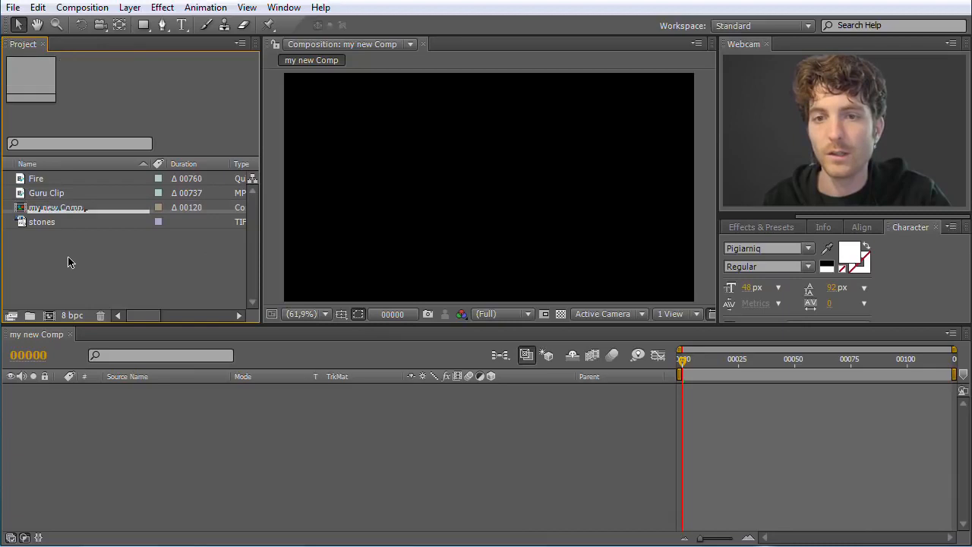
{"action": "left_click", "coordinate": [27, 209]}
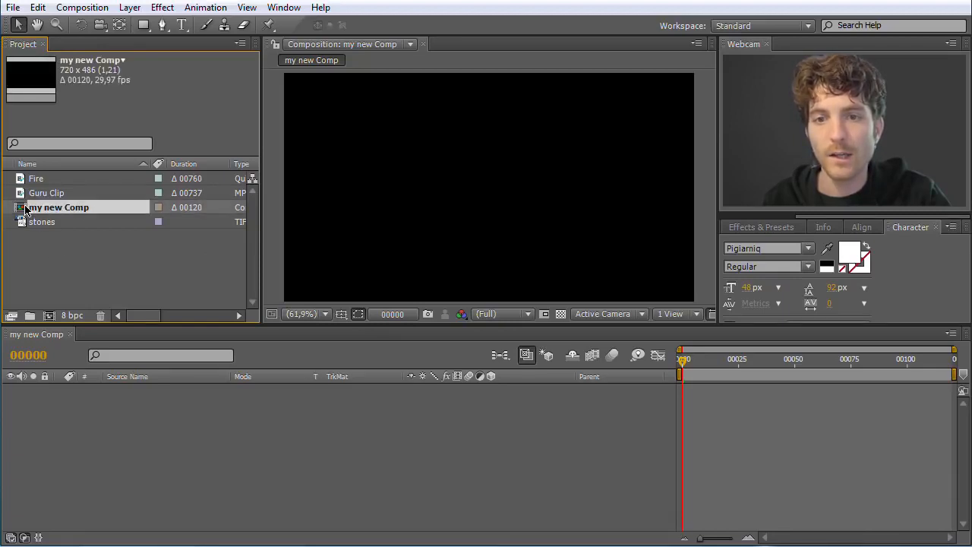
{"action": "left_click", "coordinate": [38, 336]}
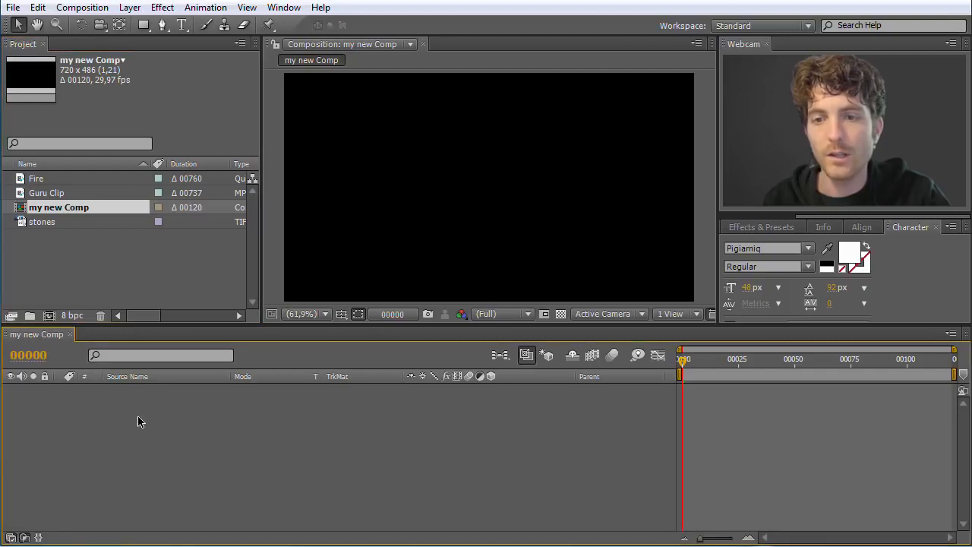
{"action": "left_click_drag", "start_coordinate": [688, 362], "coordinate": [751, 364]}
Add the Guru Clip footage as a layer in the my new Comp timeline
{"action": "left_click", "coordinate": [85, 275]}
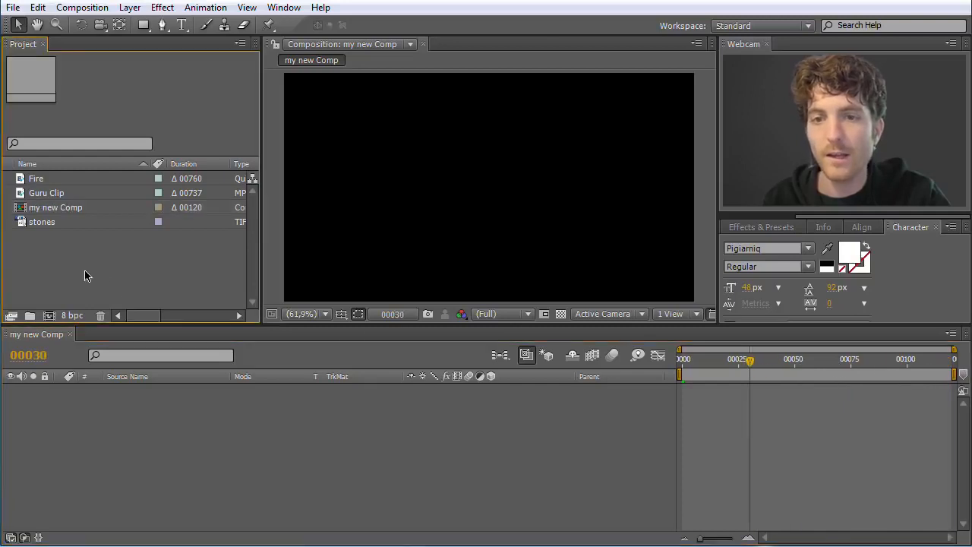
{"action": "left_click", "coordinate": [24, 196]}
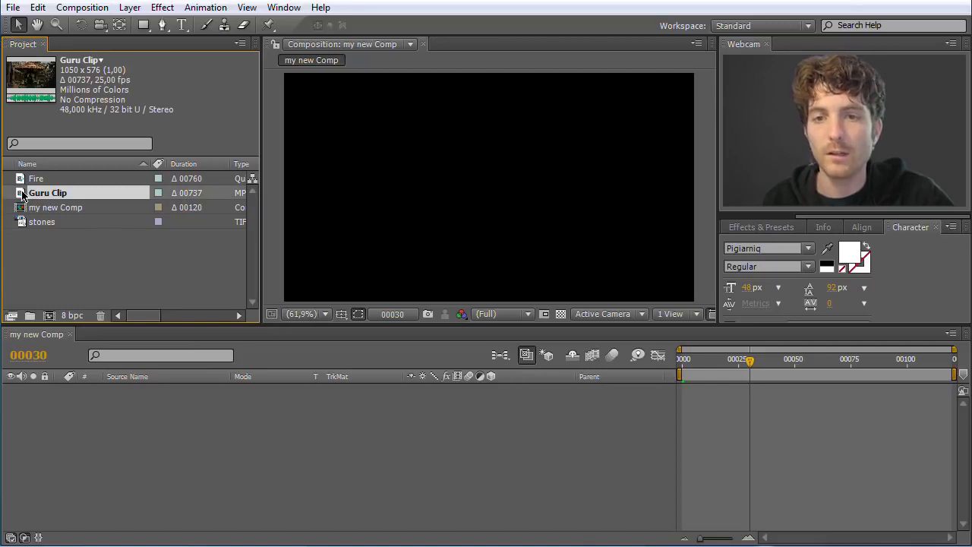
{"action": "left_click_drag", "start_coordinate": [24, 195], "coordinate": [184, 448]}
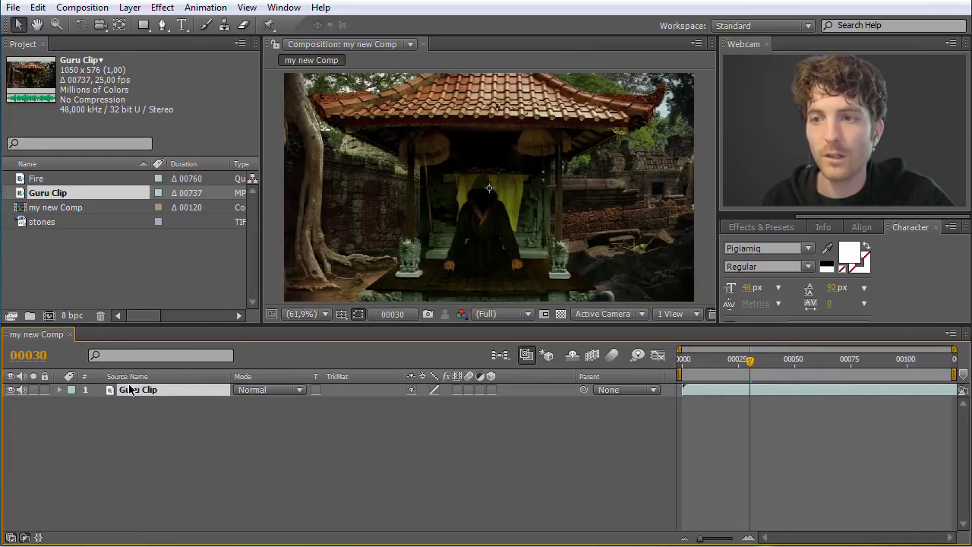
Preview my new Comp at frame 60 and compare the frame size and rate of Guru Clip with those of the composition
{"action": "left_click_drag", "start_coordinate": [757, 365], "coordinate": [818, 367]}
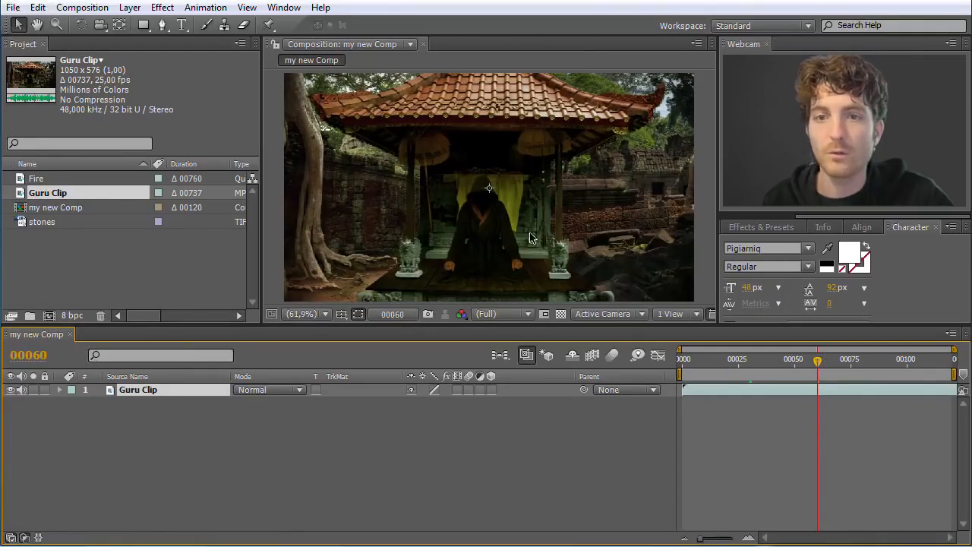
{"action": "left_click", "coordinate": [40, 196]}
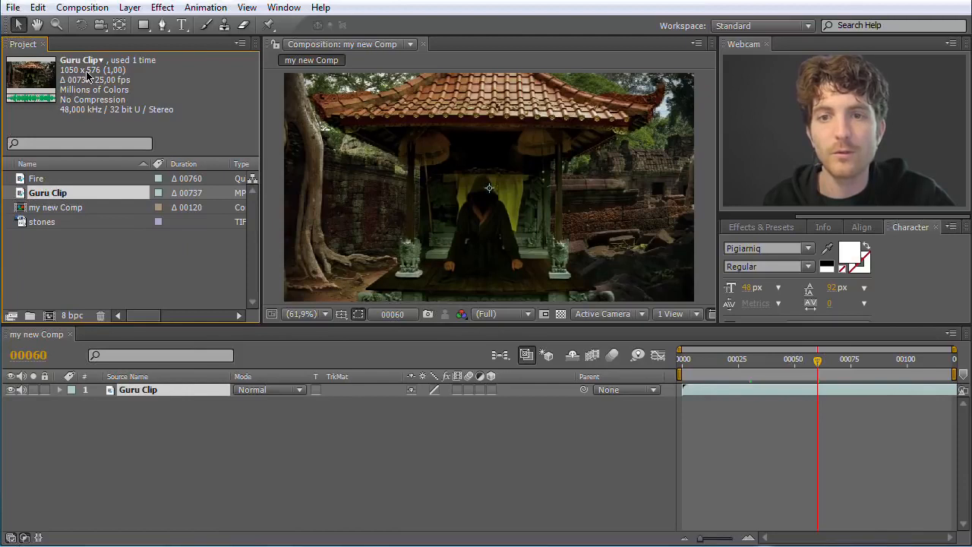
{"action": "left_click", "coordinate": [47, 208]}
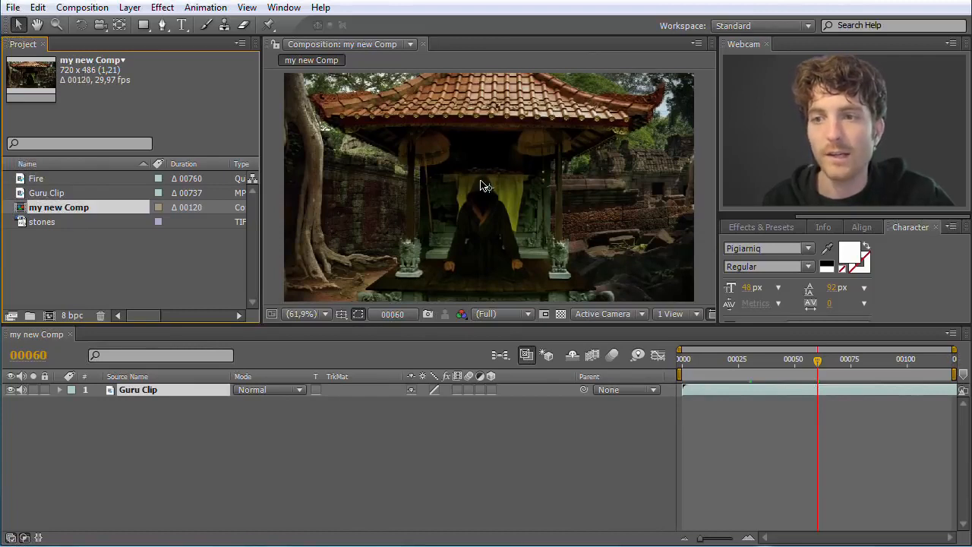
Examine the my new Comp frame at different magnifications, from the whole image to close-ups of the hooded figure
{"action": "scroll", "coordinate": [483, 192], "scroll_direction": "down", "scroll_amount": 1}
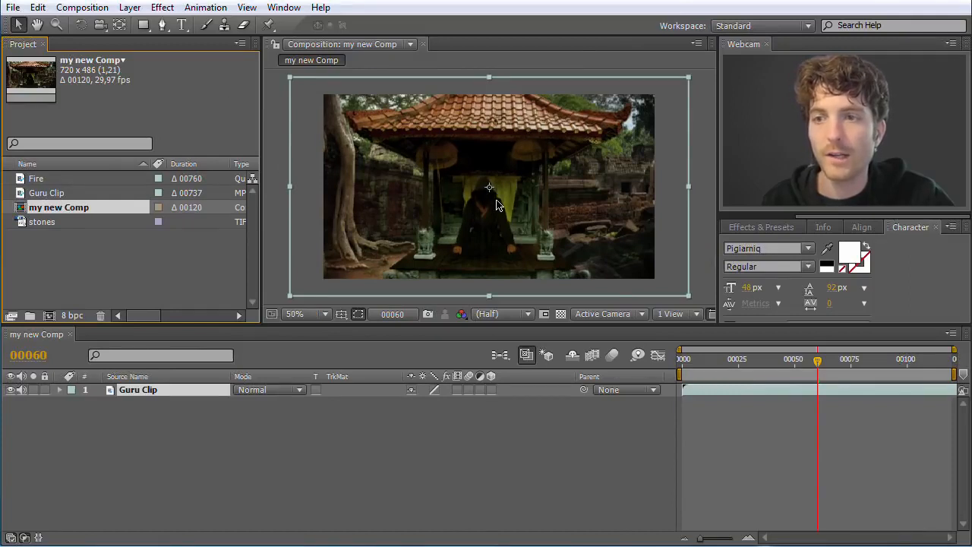
{"action": "scroll", "coordinate": [498, 206], "scroll_direction": "up", "scroll_amount": 2}
{"action": "scroll", "coordinate": [497, 205], "scroll_direction": "down", "scroll_amount": 4}
{"action": "scroll", "coordinate": [498, 205], "scroll_direction": "up", "scroll_amount": 1}
{"action": "scroll", "coordinate": [498, 205], "scroll_direction": "up", "scroll_amount": 4}
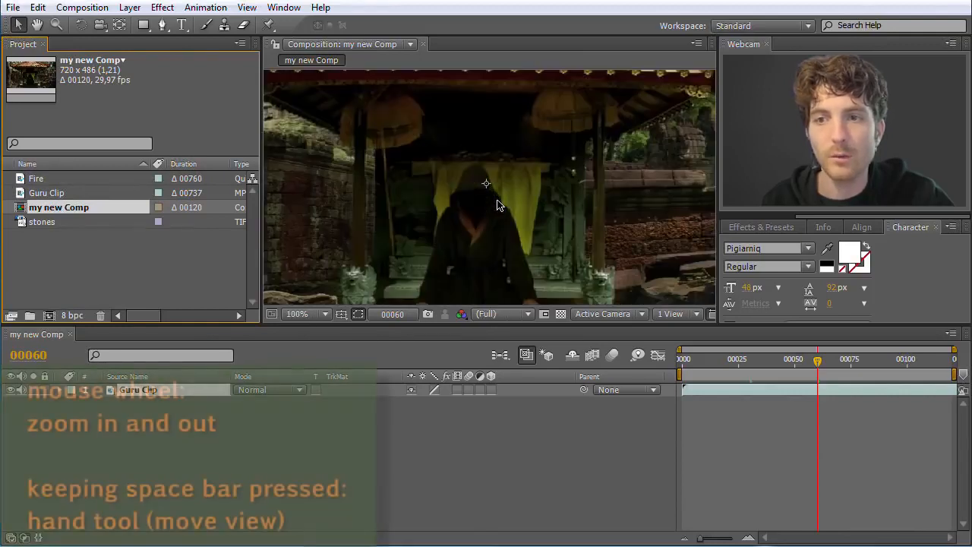
{"action": "scroll", "coordinate": [497, 205], "scroll_direction": "down", "scroll_amount": 2}
{"action": "scroll", "coordinate": [497, 205], "scroll_direction": "up", "scroll_amount": 4}
{"action": "scroll", "coordinate": [498, 206], "scroll_direction": "down", "scroll_amount": 2}
{"action": "scroll", "coordinate": [497, 206], "scroll_direction": "down", "scroll_amount": 1}
{"action": "scroll", "coordinate": [497, 205], "scroll_direction": "up", "scroll_amount": 1}
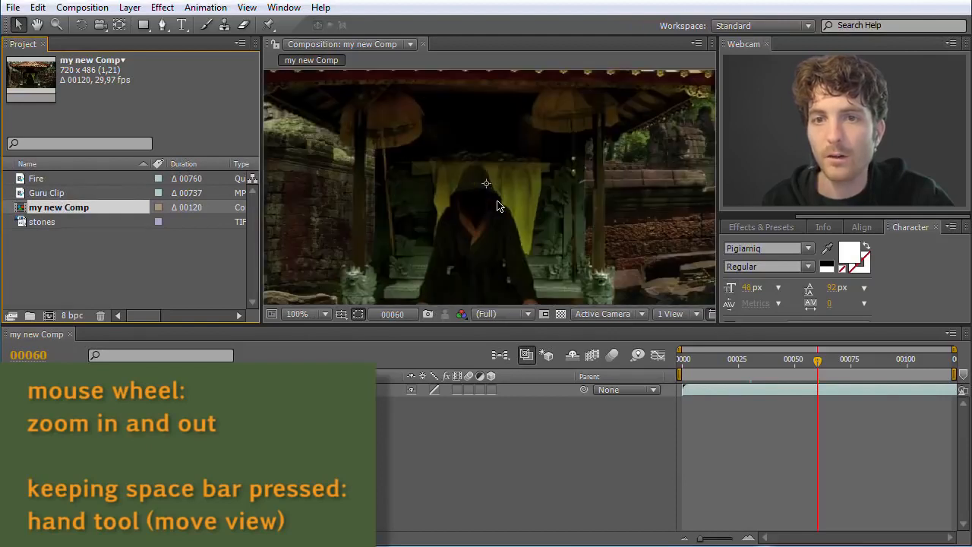
{"action": "scroll", "coordinate": [498, 205], "scroll_direction": "down", "scroll_amount": 4}
{"action": "scroll", "coordinate": [498, 205], "scroll_direction": "up", "scroll_amount": 2}
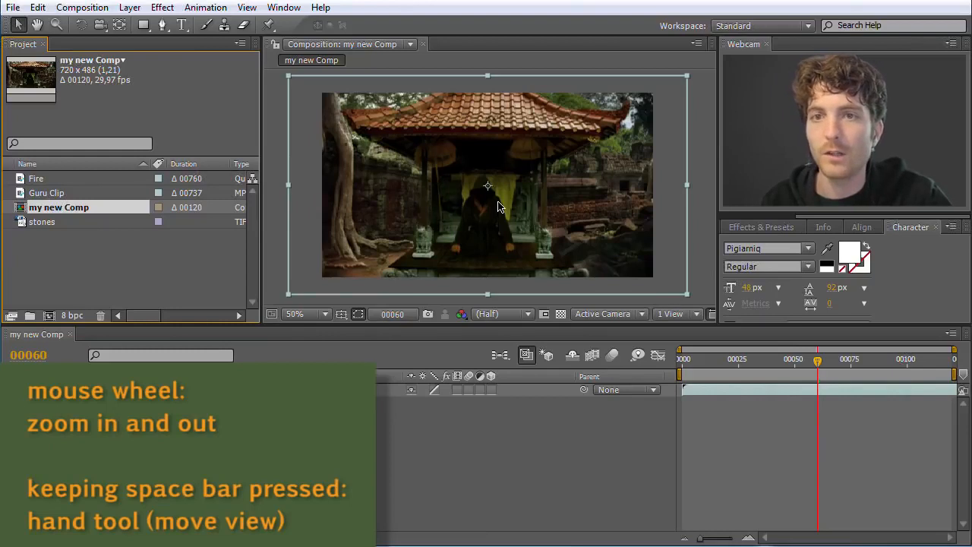
Pan the my new Comp view with the temporary Hand tool and inspect the hooded figure up close at 100%
{"action": "key", "text": "space"}
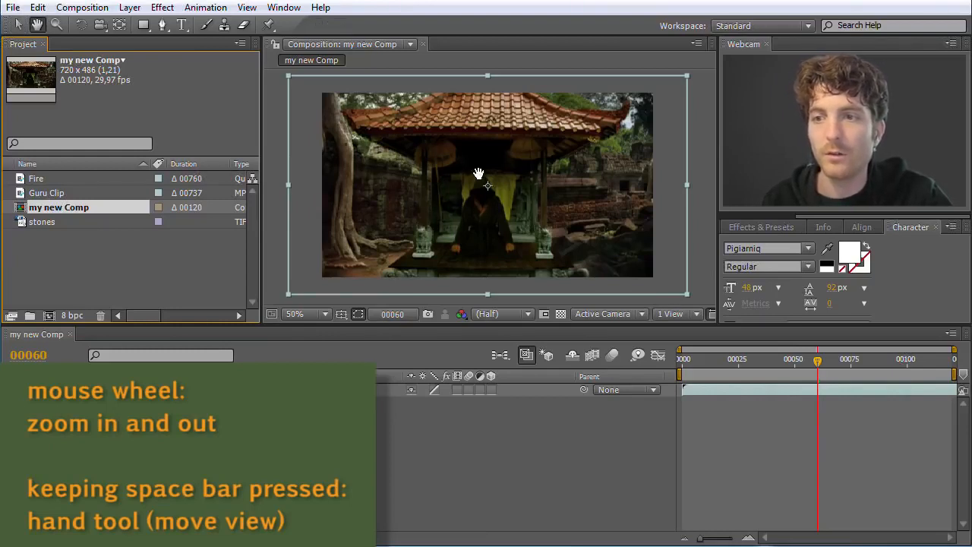
{"action": "mouse_move", "coordinate": [510, 196]}
{"action": "left_mouse_down"}
{"action": "mouse_move", "coordinate": [453, 199]}
{"action": "mouse_move", "coordinate": [615, 199]}
{"action": "mouse_move", "coordinate": [458, 200]}
{"action": "mouse_move", "coordinate": [496, 196]}
{"action": "left_mouse_up"}
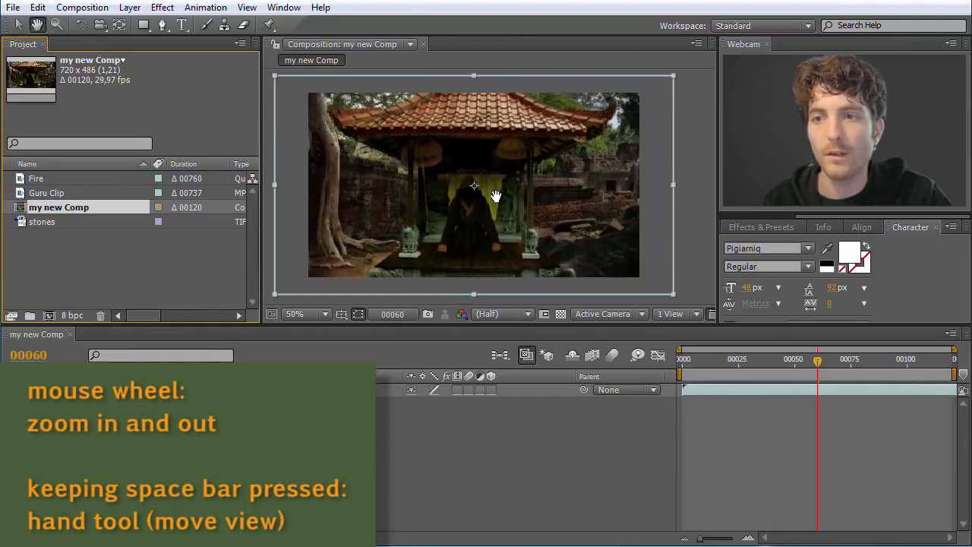
{"action": "scroll", "coordinate": [494, 233], "scroll_direction": "up", "scroll_amount": 4}
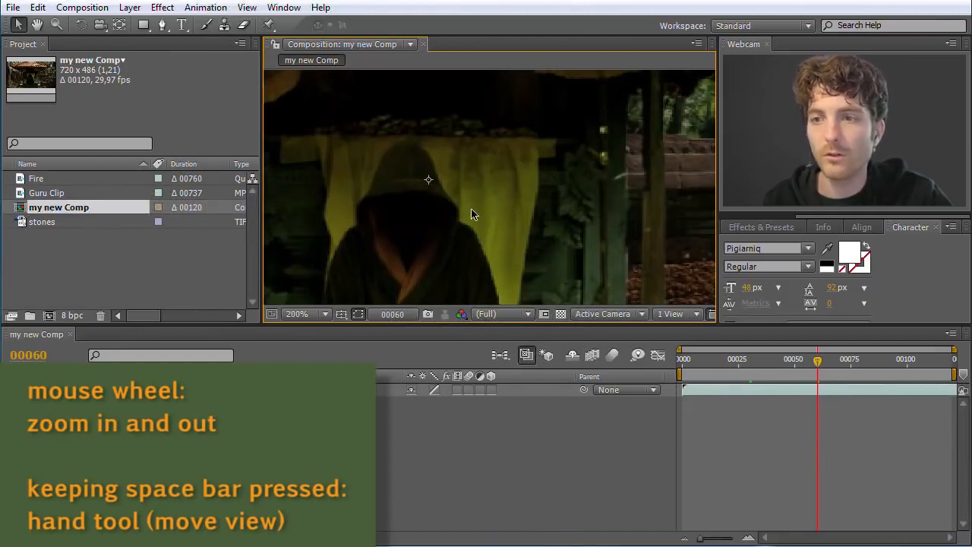
{"action": "scroll", "coordinate": [474, 212], "scroll_direction": "down", "scroll_amount": 3}
{"action": "scroll", "coordinate": [480, 209], "scroll_direction": "up", "scroll_amount": 2}
{"action": "key", "text": "space"}
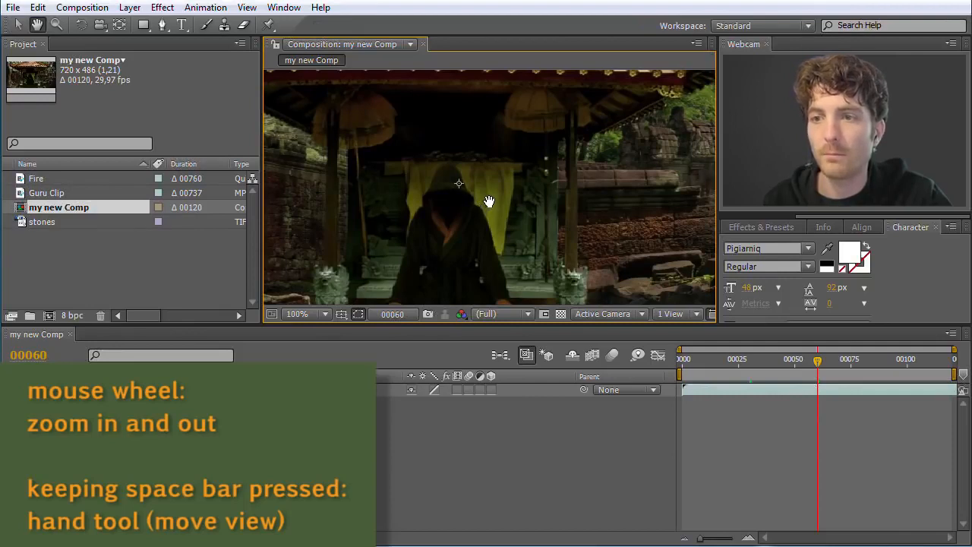
{"action": "left_click_drag", "start_coordinate": [486, 206], "coordinate": [520, 190]}
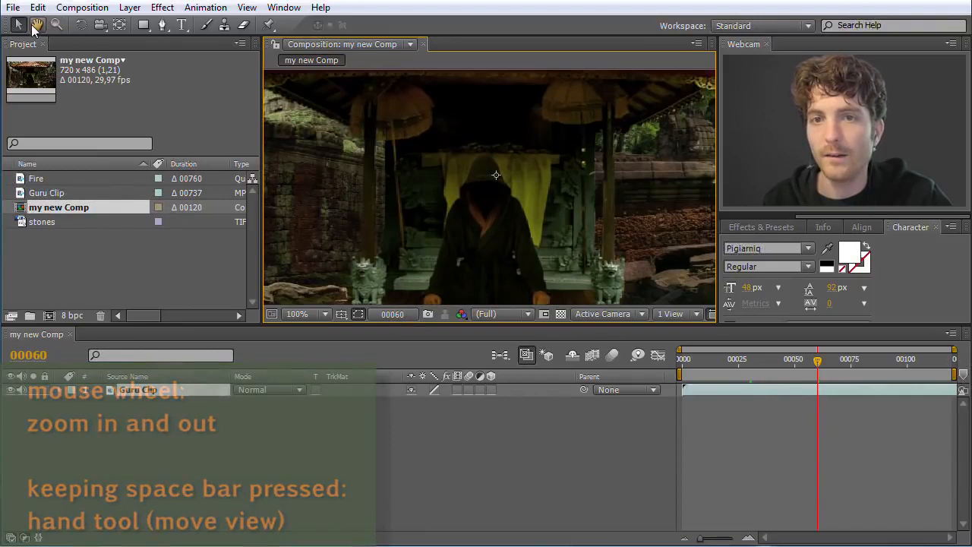
Activate the Hand tool and shift the composition view to bring the stone statues beside the figure into sight
{"action": "left_click", "coordinate": [32, 27]}
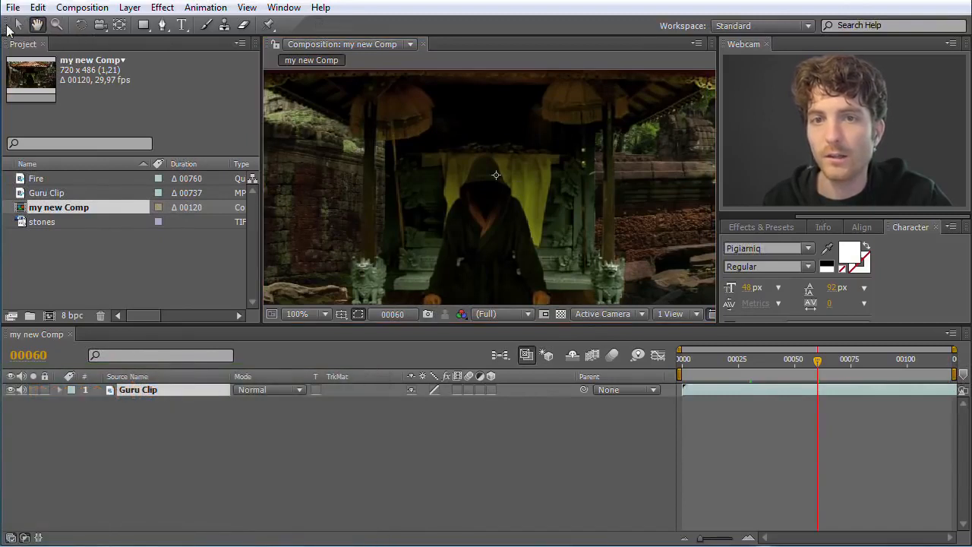
{"action": "left_click", "coordinate": [19, 26]}
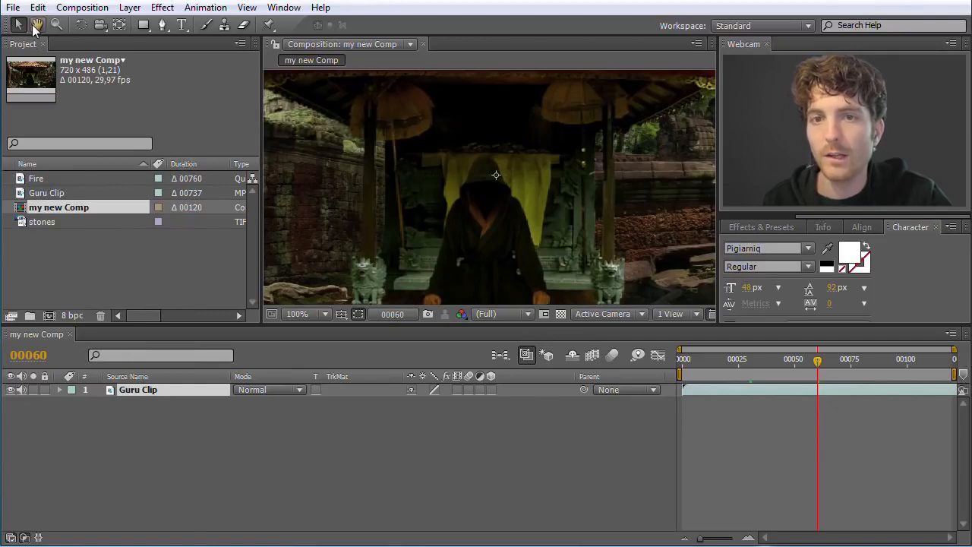
{"action": "left_click", "coordinate": [33, 28]}
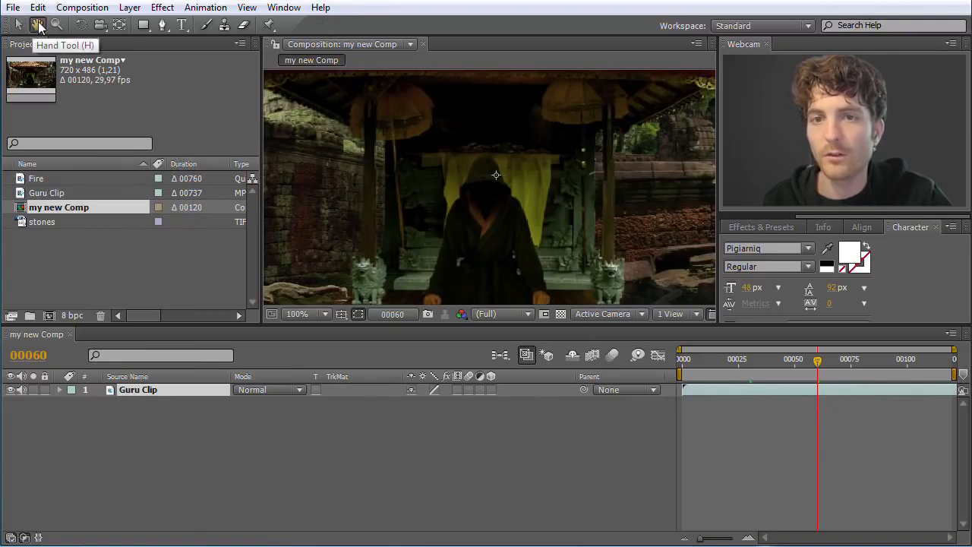
{"action": "mouse_move", "coordinate": [582, 195]}
{"action": "left_mouse_down"}
{"action": "mouse_move", "coordinate": [427, 195]}
{"action": "mouse_move", "coordinate": [590, 189]}
{"action": "left_mouse_up"}
{"action": "left_click_drag", "start_coordinate": [455, 178], "coordinate": [476, 159]}
Magnify the hooded figure with the Zoom tool, then return the view to 100%
{"action": "left_click", "coordinate": [56, 25]}
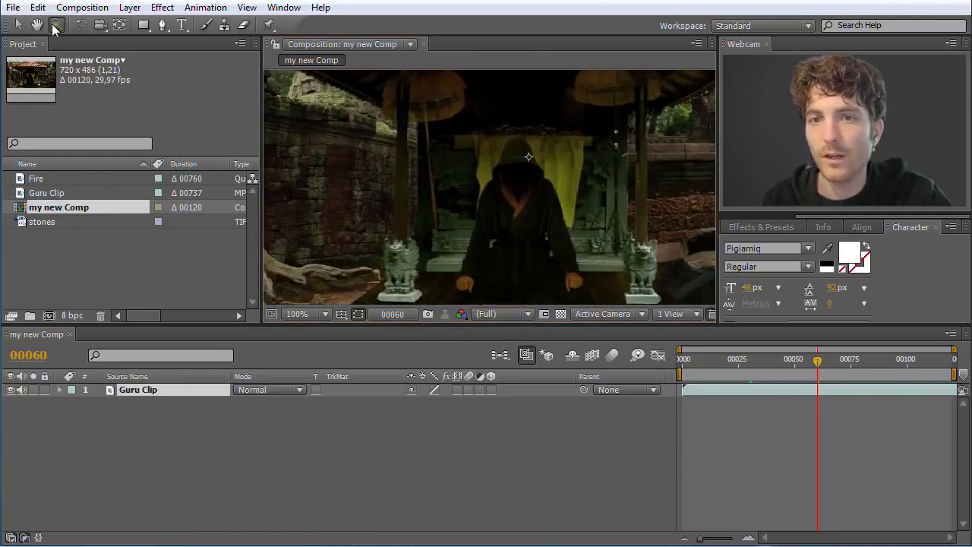
{"action": "left_click_drag", "start_coordinate": [456, 121], "coordinate": [642, 264]}
{"action": "left_click_drag", "start_coordinate": [442, 147], "coordinate": [554, 211]}
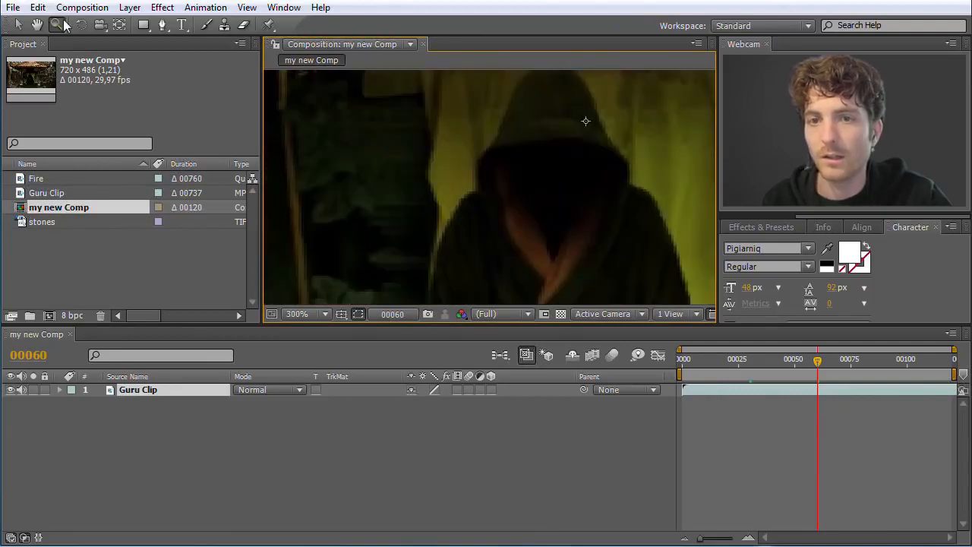
{"action": "scroll", "coordinate": [608, 219], "scroll_direction": "up", "scroll_amount": 2}
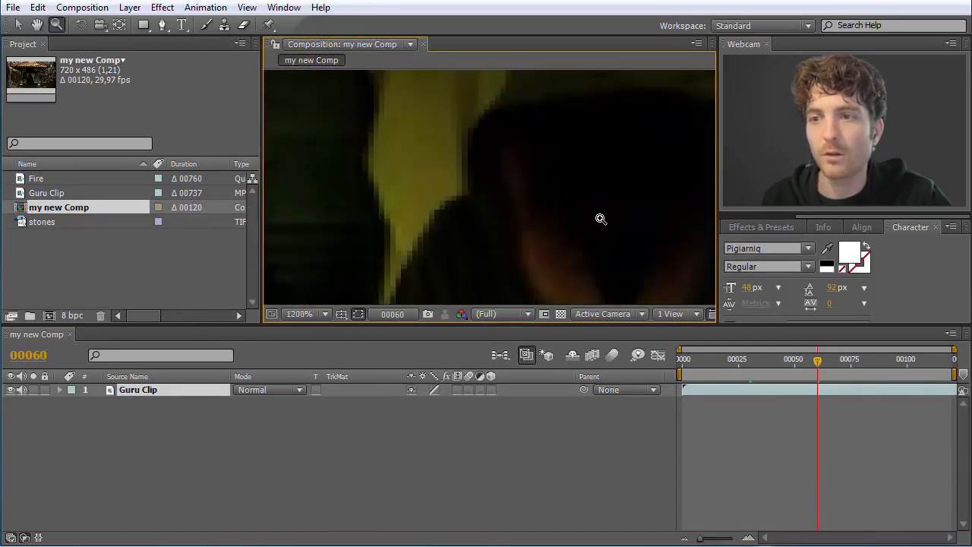
{"action": "scroll", "coordinate": [599, 218], "scroll_direction": "down", "scroll_amount": 4}
{"action": "scroll", "coordinate": [598, 218], "scroll_direction": "up", "scroll_amount": 2}
Recentre the view with the Hand tool and return to the Selection tool with the whole frame shown at 50%
{"action": "key", "text": "h"}
{"action": "left_click_drag", "start_coordinate": [436, 195], "coordinate": [434, 225]}
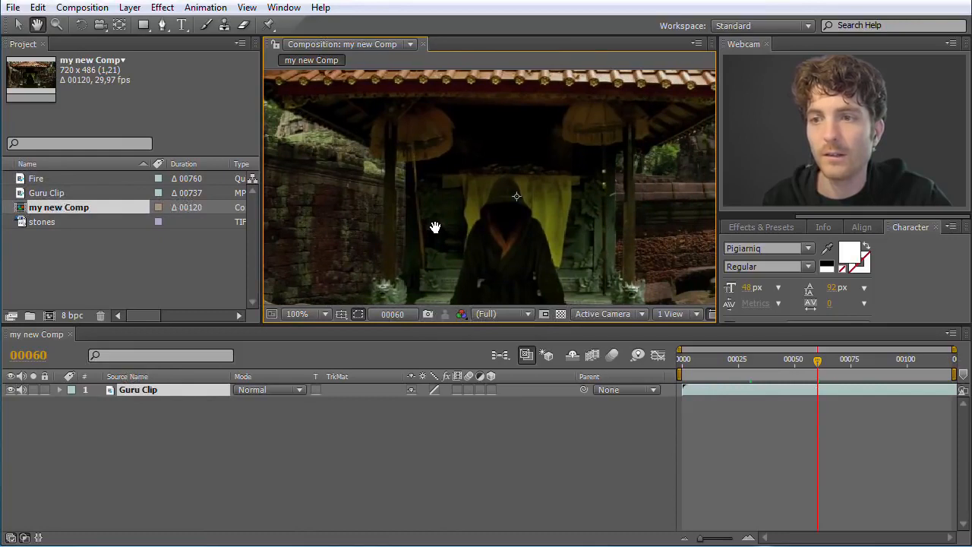
{"action": "left_click", "coordinate": [18, 25]}
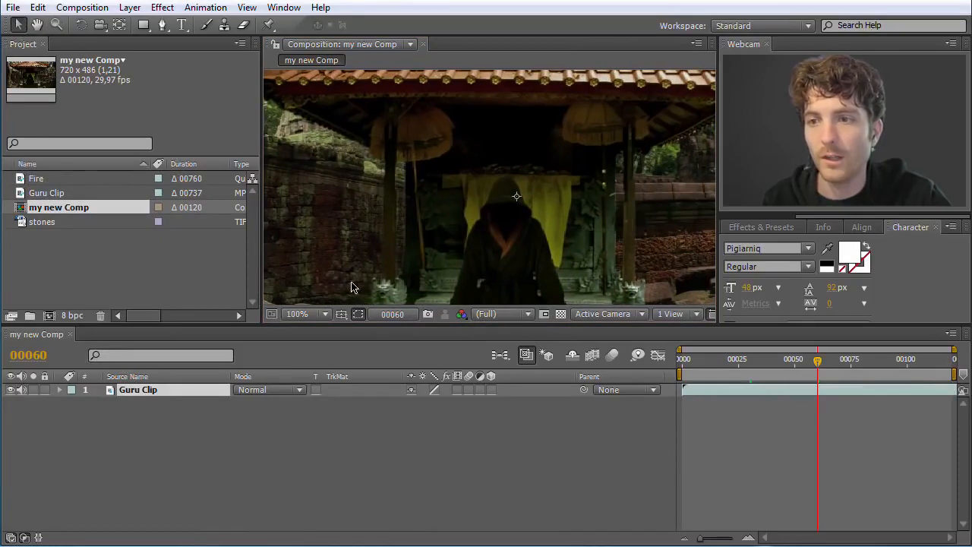
{"action": "left_click", "coordinate": [416, 242]}
{"action": "scroll", "coordinate": [474, 236], "scroll_direction": "down", "scroll_amount": 2}
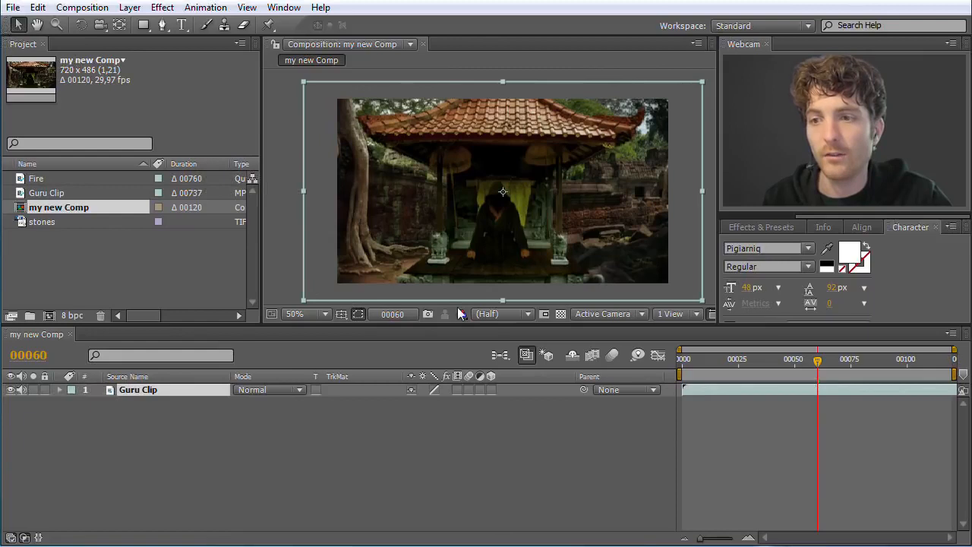
{"action": "left_click", "coordinate": [120, 281]}
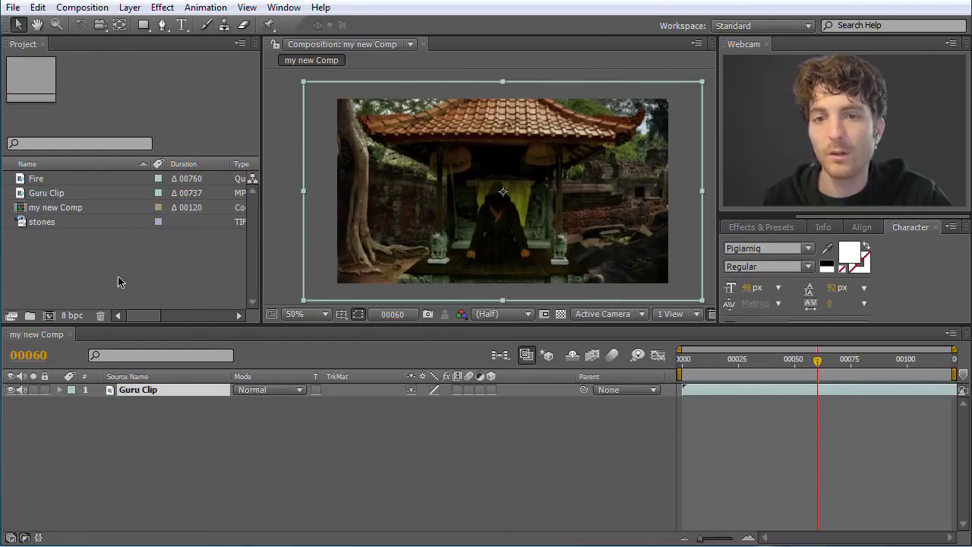
{"action": "right_click", "coordinate": [69, 261]}
{"action": "left_click", "coordinate": [49, 256]}
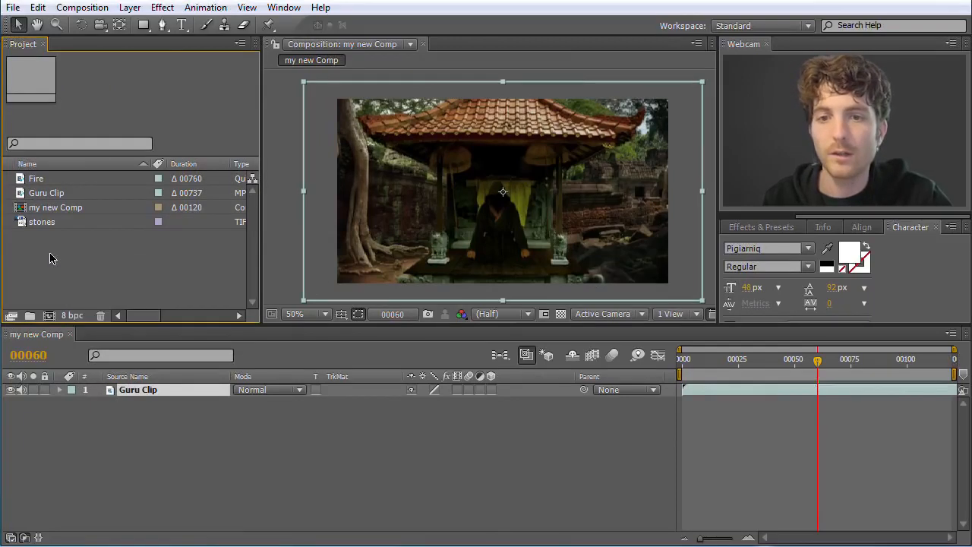
{"action": "right_click", "coordinate": [51, 254]}
{"action": "left_click", "coordinate": [90, 266]}
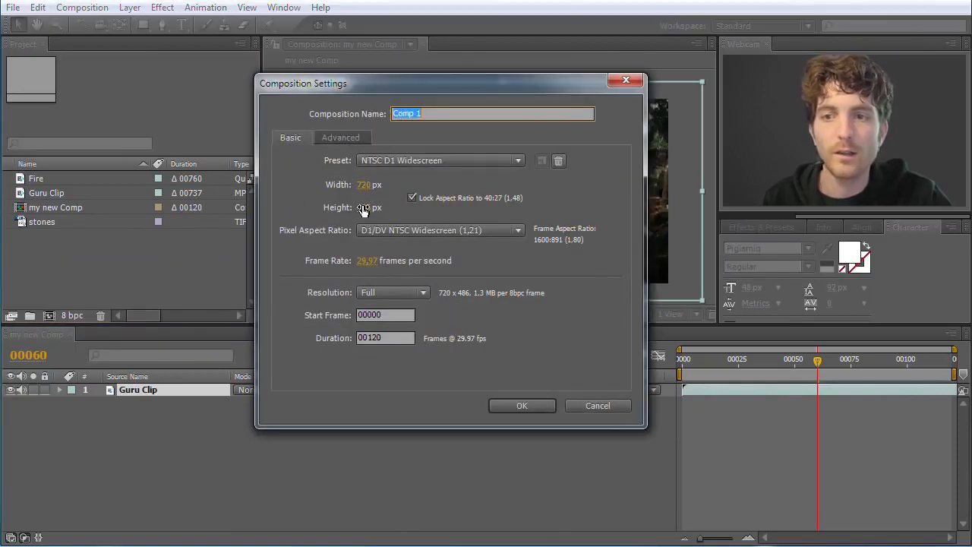
{"action": "left_click", "coordinate": [608, 407]}
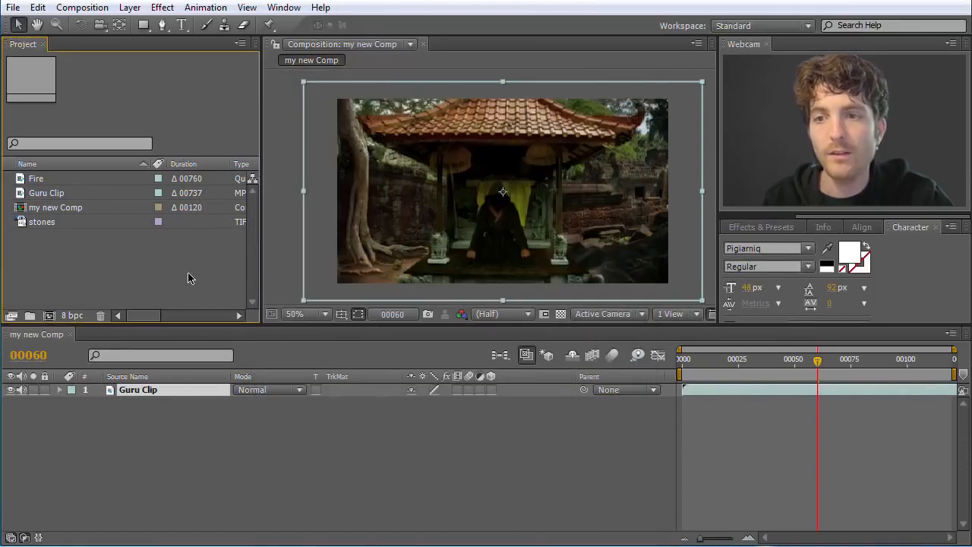
Create a new composition directly from the Guru Clip footage so that it adopts the clip's size, frame rate and duration
{"action": "left_click", "coordinate": [50, 194]}
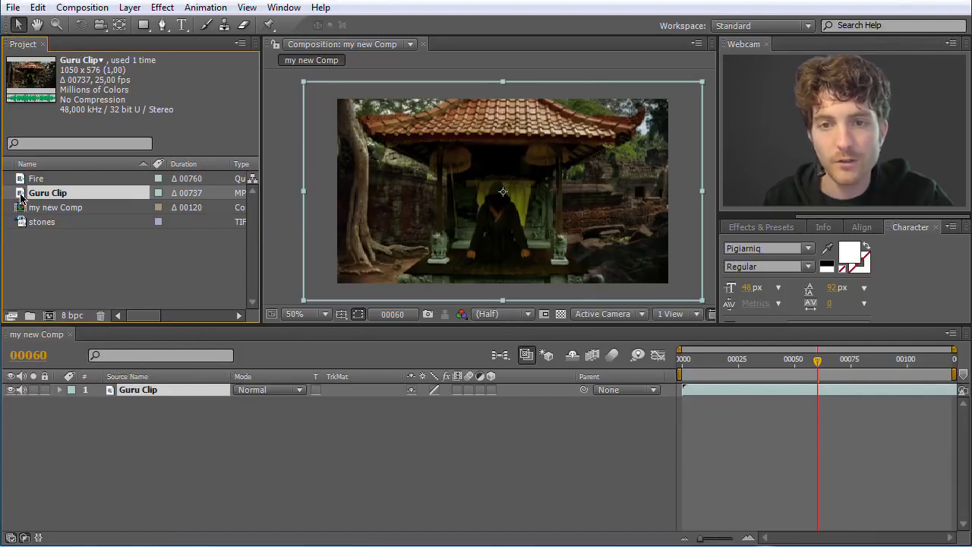
{"action": "left_click_drag", "start_coordinate": [21, 196], "coordinate": [47, 314]}
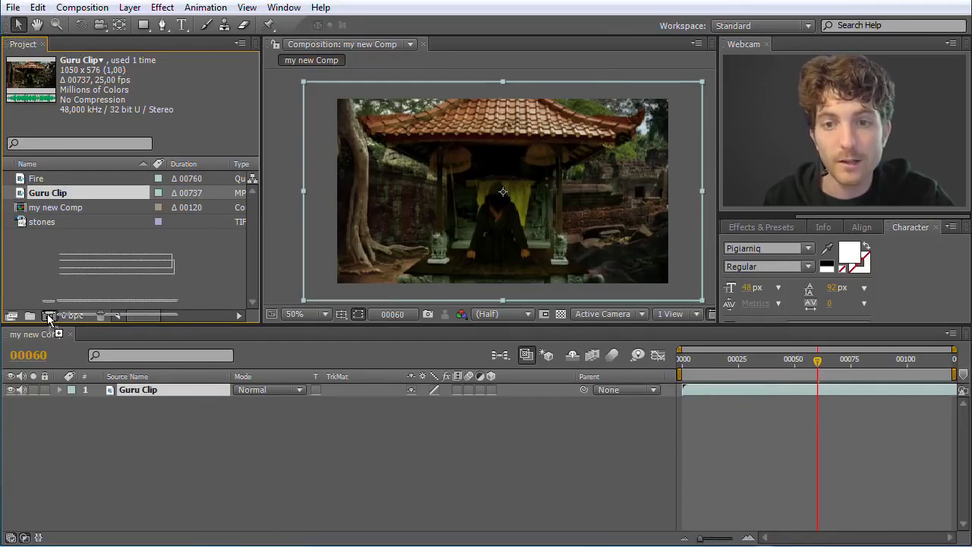
{"action": "left_click_drag", "start_coordinate": [47, 314], "coordinate": [47, 314]}
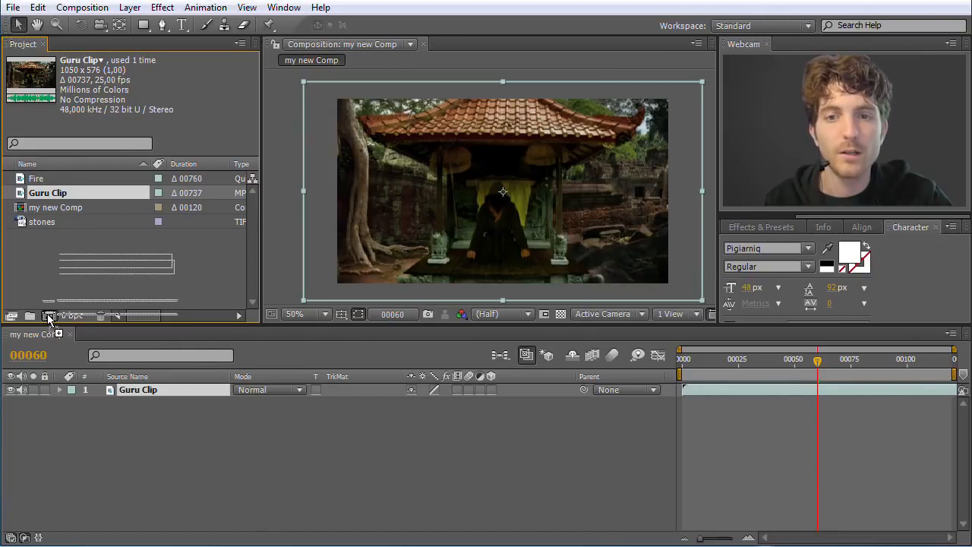
{"action": "left_click_drag", "start_coordinate": [47, 313], "coordinate": [47, 314]}
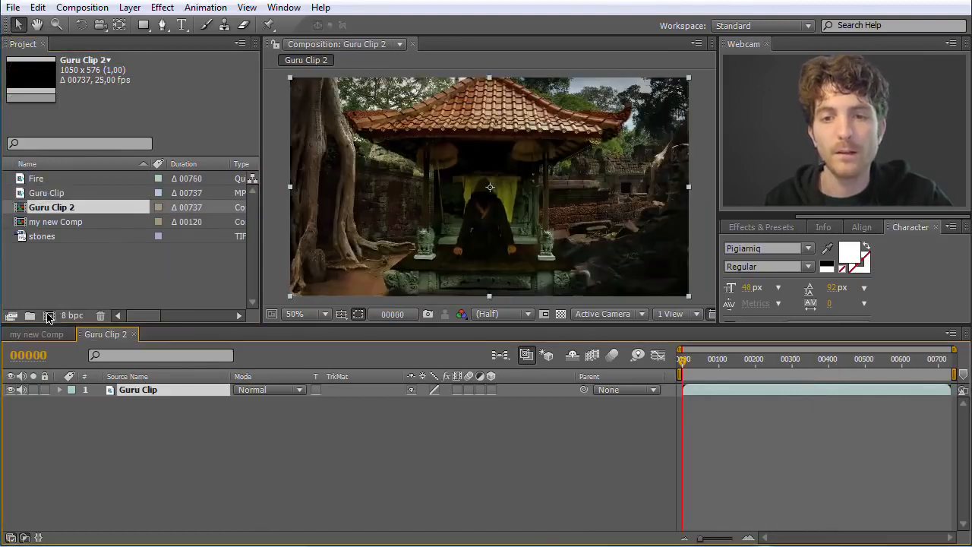
Compare the settings and framing of my new Comp with those of the Guru Clip 2 composition
{"action": "left_click", "coordinate": [52, 222]}
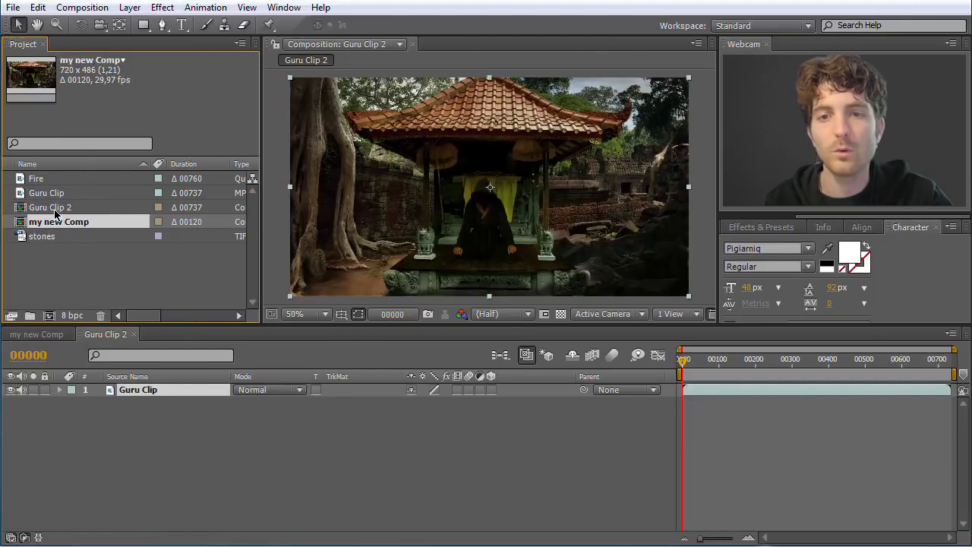
{"action": "left_click", "coordinate": [58, 208]}
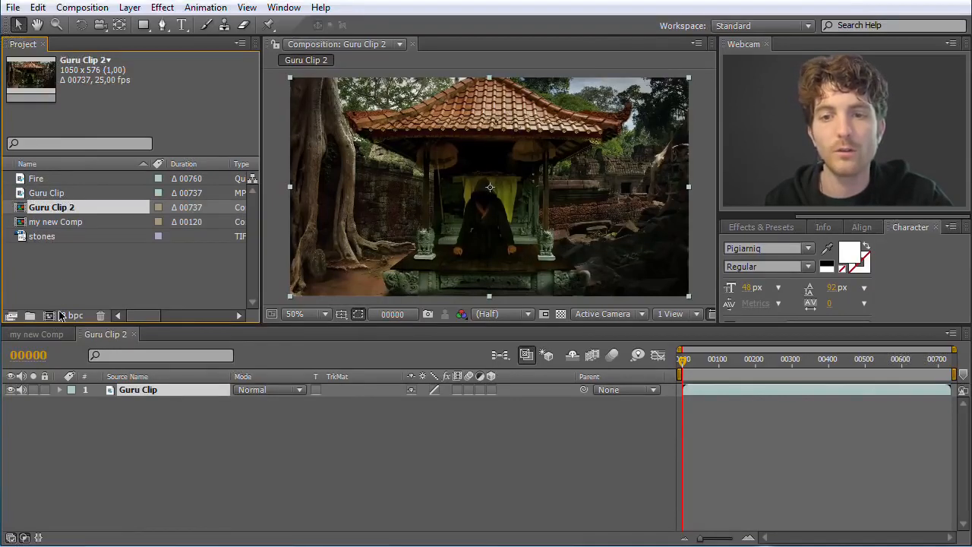
{"action": "left_click", "coordinate": [42, 334]}
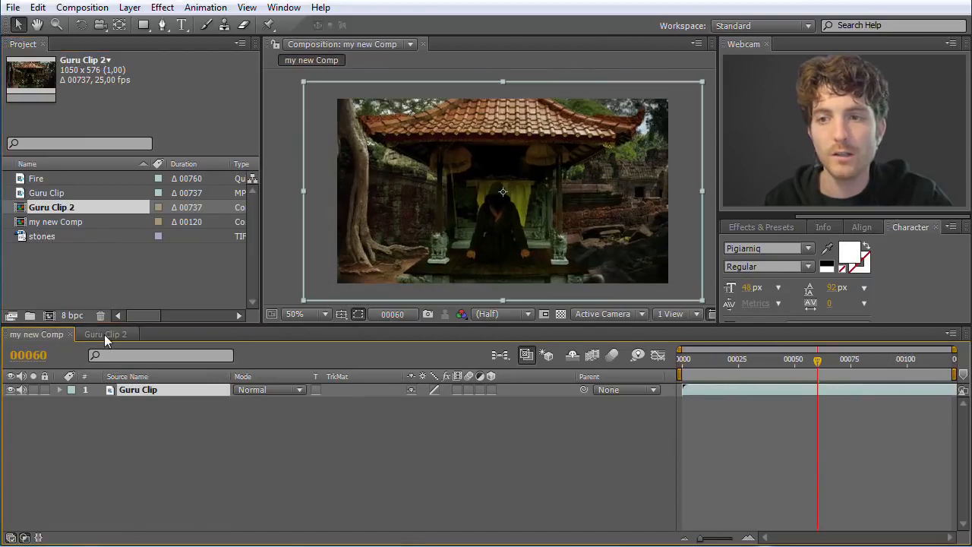
{"action": "left_click", "coordinate": [104, 335]}
{"action": "left_click", "coordinate": [42, 333]}
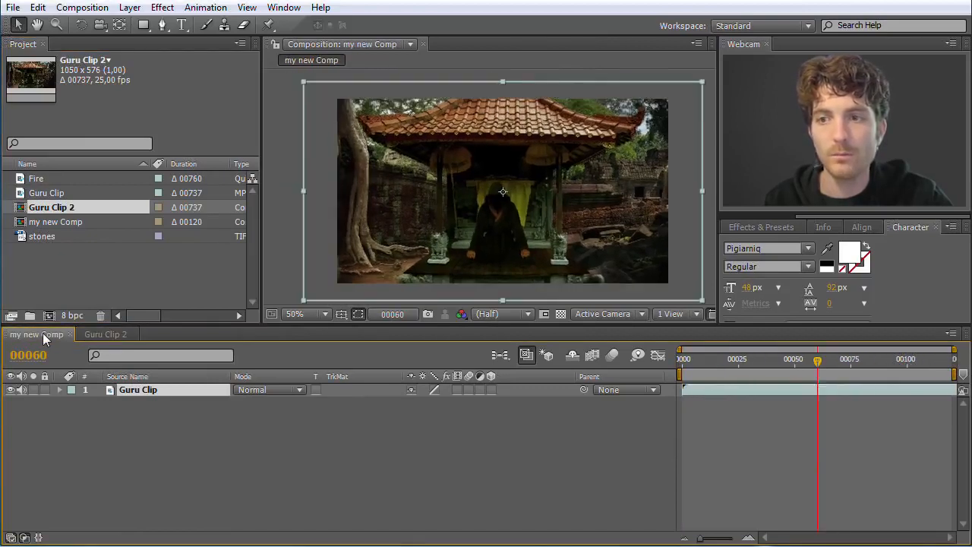
{"action": "left_click", "coordinate": [118, 334]}
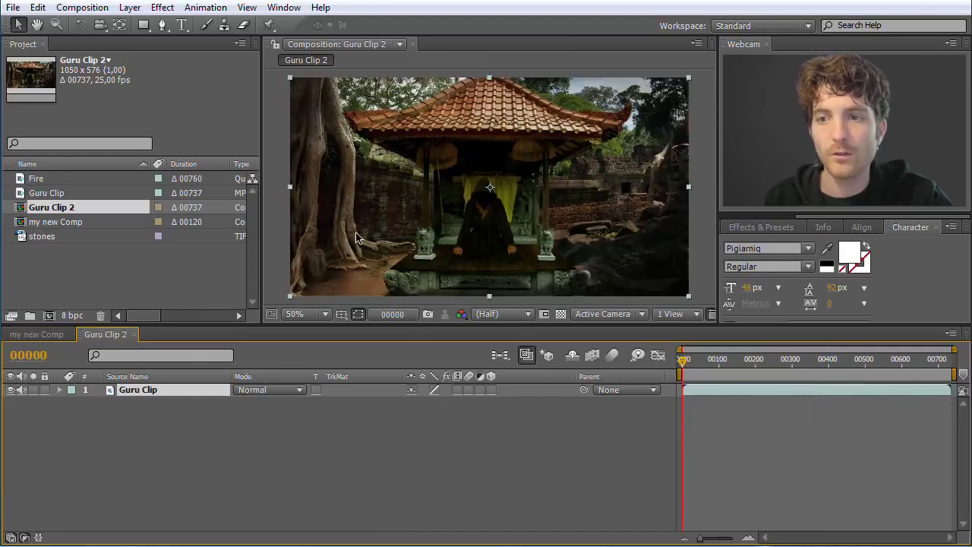
Scrub through Guru Clip 2 at 25% magnification to frame 736 and review the settings of both compositions
{"action": "key", "text": "comma"}
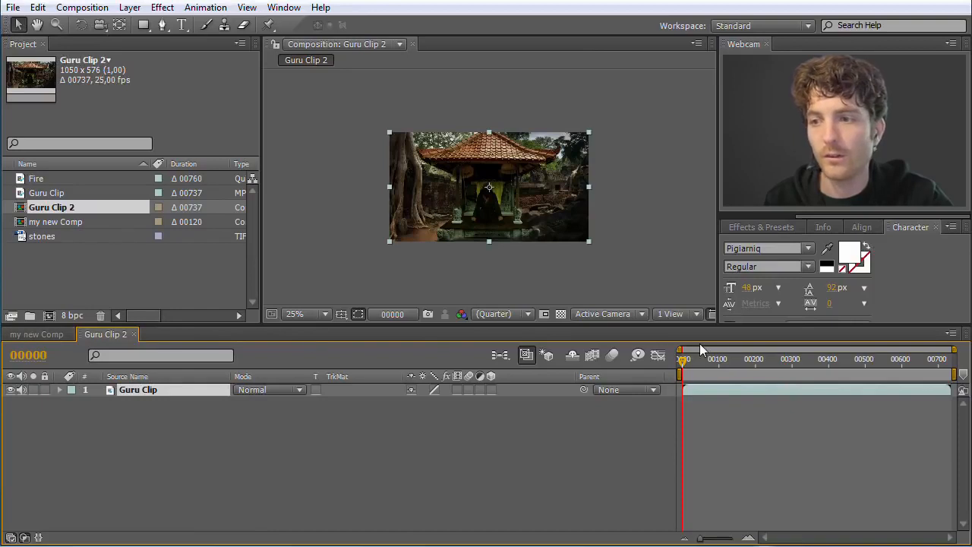
{"action": "left_click_drag", "start_coordinate": [682, 367], "coordinate": [960, 359]}
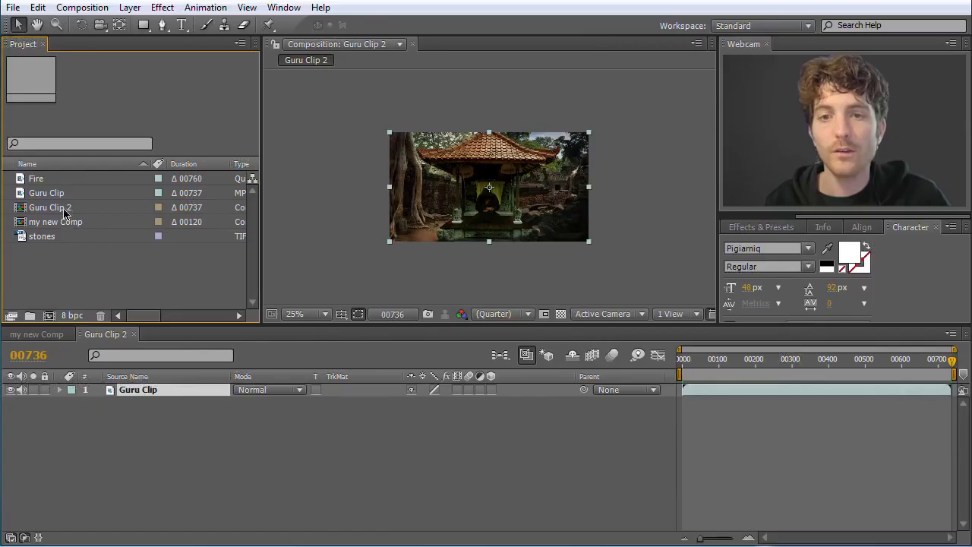
{"action": "left_click", "coordinate": [57, 212]}
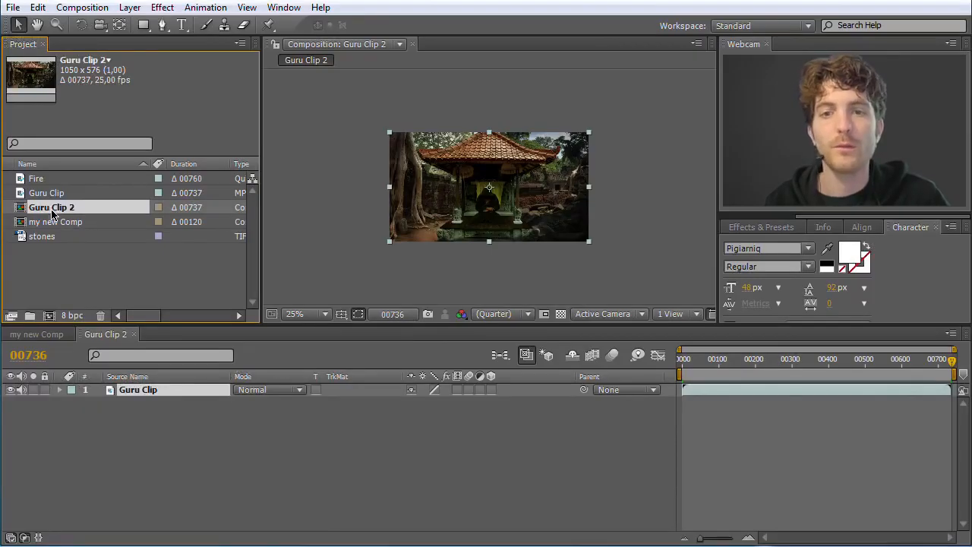
{"action": "left_click", "coordinate": [56, 228]}
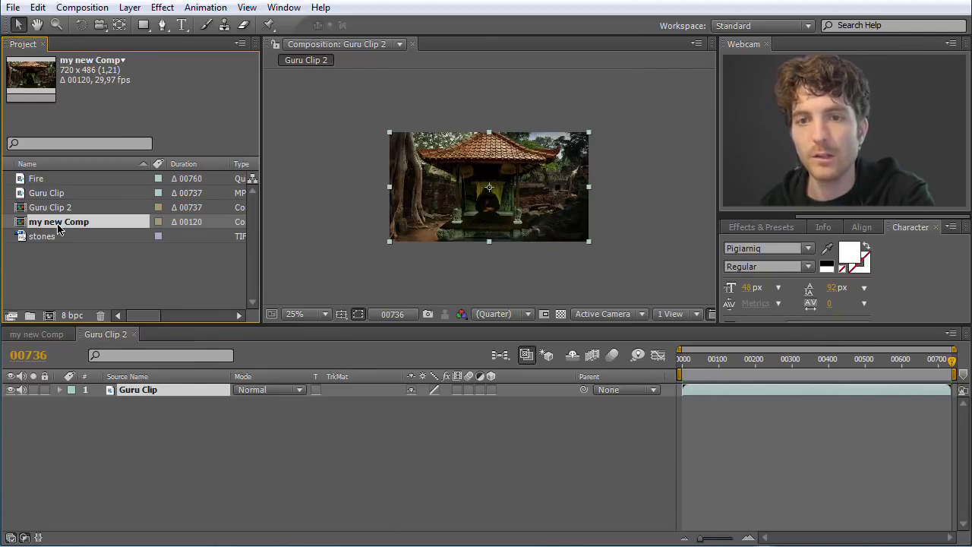
Delete the my new Comp composition from the project
{"action": "right_click", "coordinate": [58, 228]}
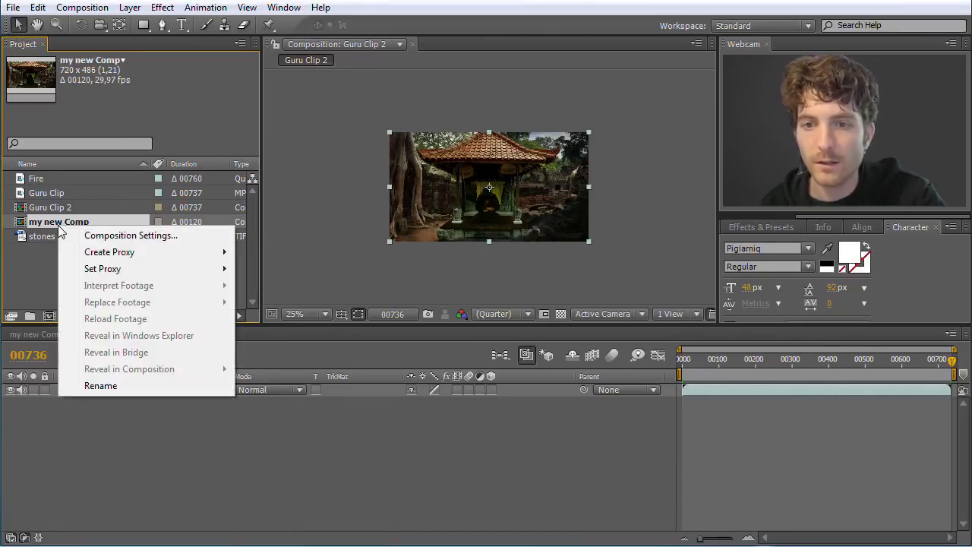
{"action": "left_click", "coordinate": [53, 267]}
{"action": "left_click", "coordinate": [44, 224]}
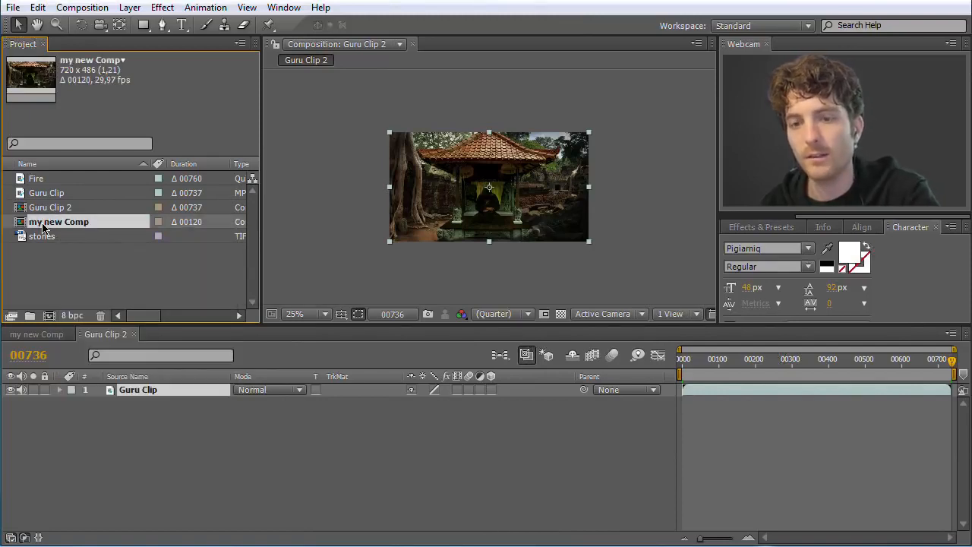
{"action": "key", "text": "Delete"}
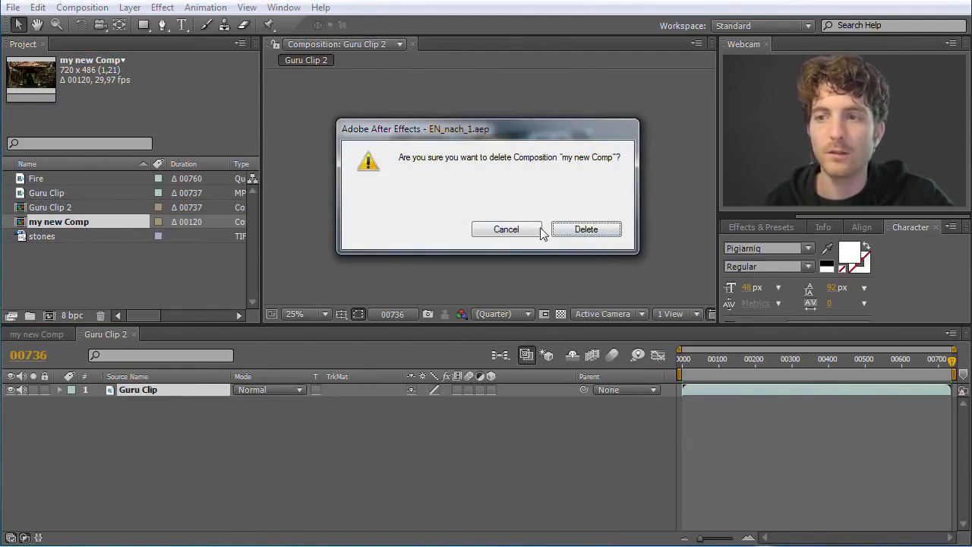
{"action": "left_click", "coordinate": [586, 229]}
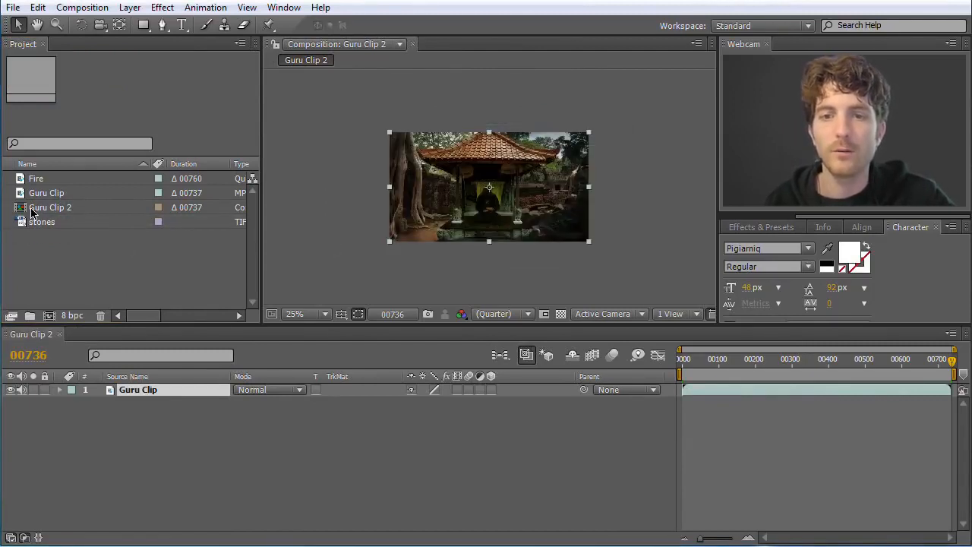
Rename the Guru Clip 2 composition as Guru Composition
{"action": "left_click", "coordinate": [53, 211]}
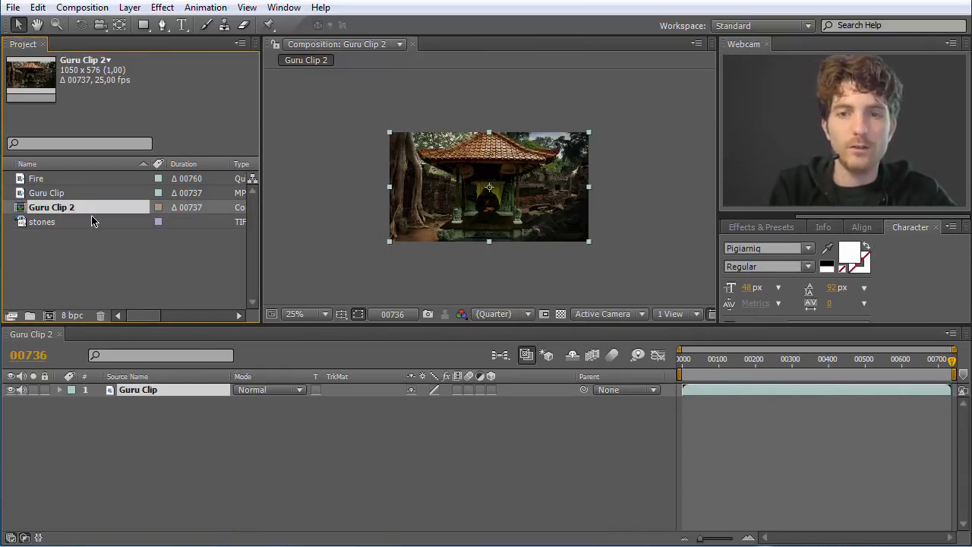
{"action": "key", "text": "Return"}
{"action": "key", "text": "Home"}
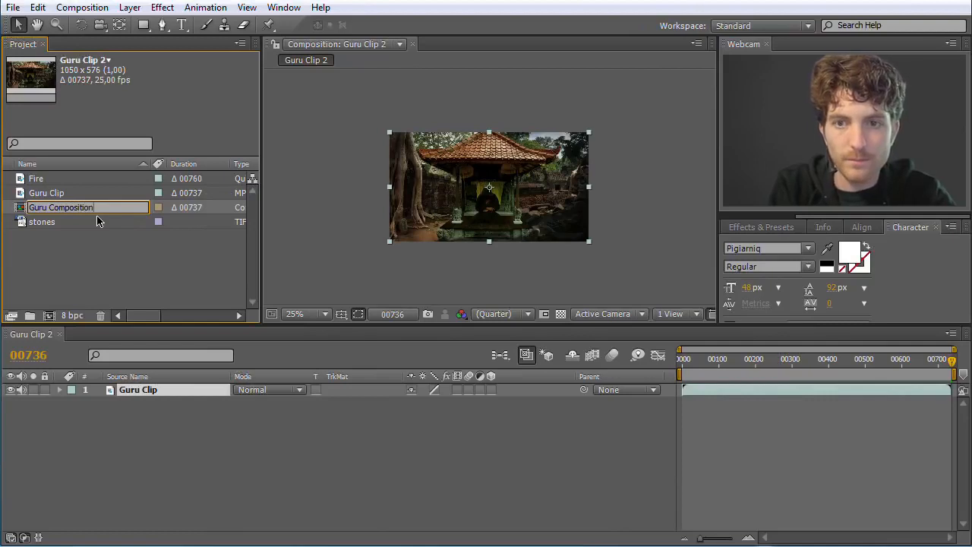
{"action": "key", "text": "Return"}
{"action": "left_click", "coordinate": [147, 412]}
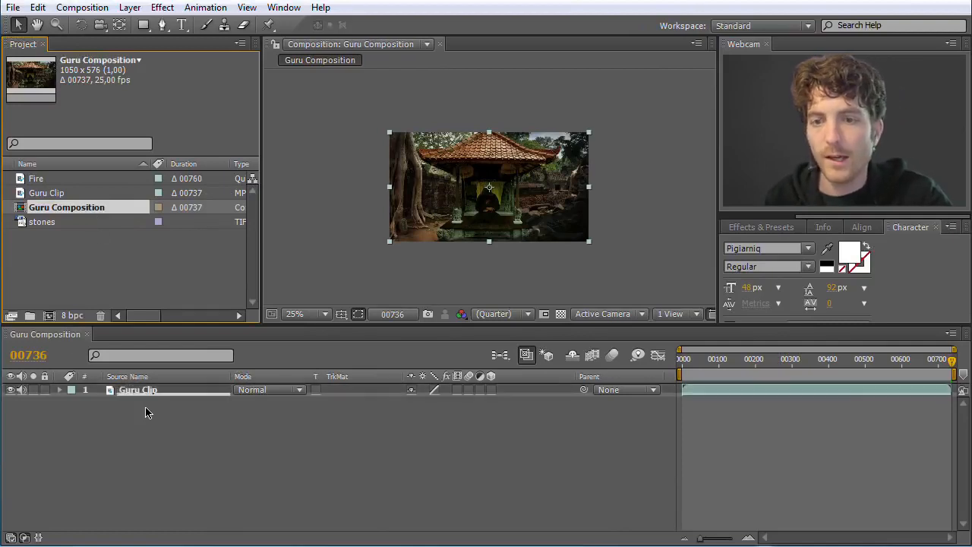
Go to frame 606 of Guru Composition at 50% magnification and add the Fire footage as a layer above Guru Clip
{"action": "left_click_drag", "start_coordinate": [953, 360], "coordinate": [816, 362]}
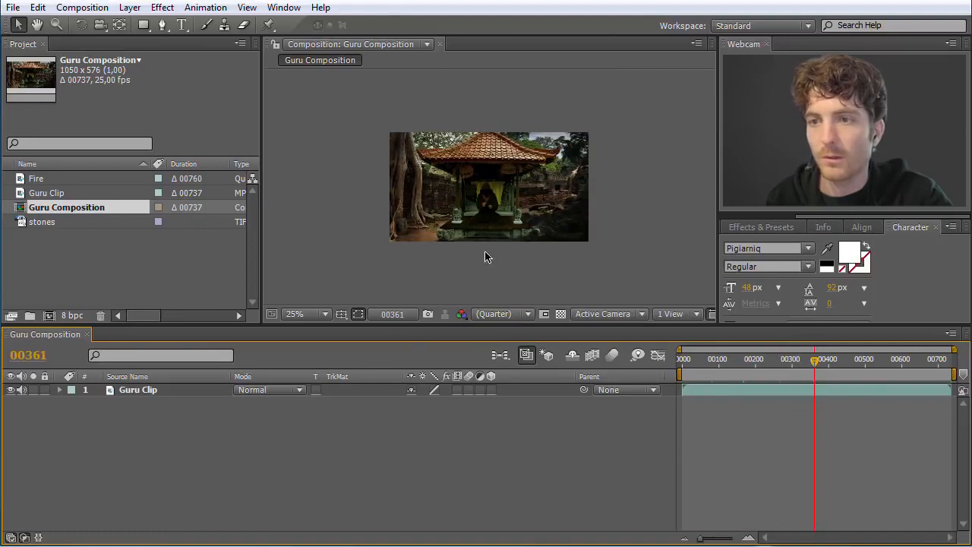
{"action": "scroll", "coordinate": [480, 201], "scroll_direction": "up", "scroll_amount": 2}
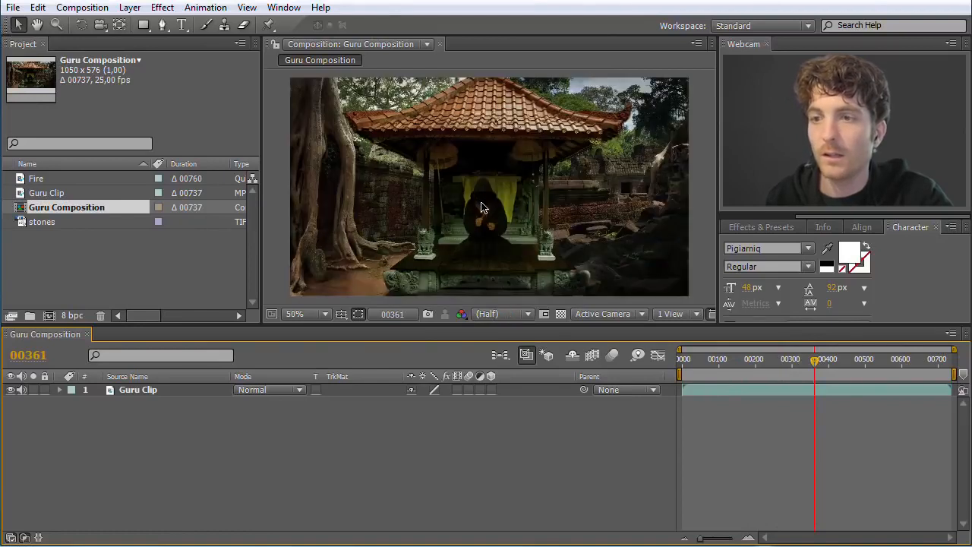
{"action": "left_click_drag", "start_coordinate": [816, 367], "coordinate": [905, 365]}
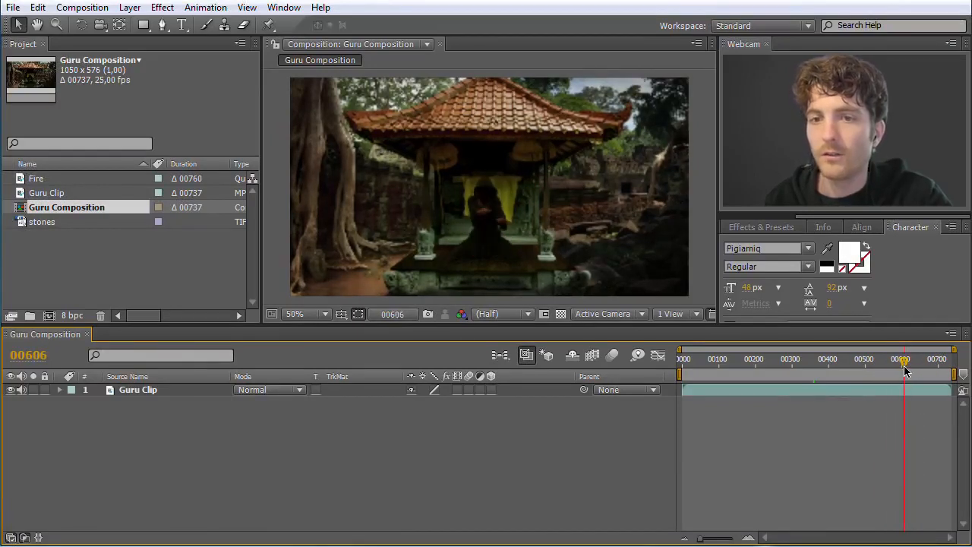
{"action": "left_click", "coordinate": [21, 181]}
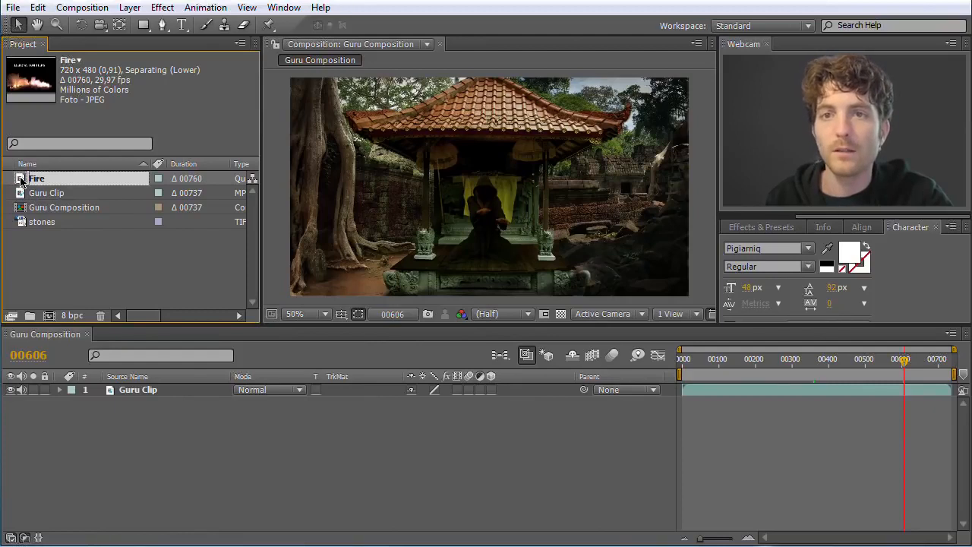
{"action": "left_click_drag", "start_coordinate": [21, 180], "coordinate": [144, 389]}
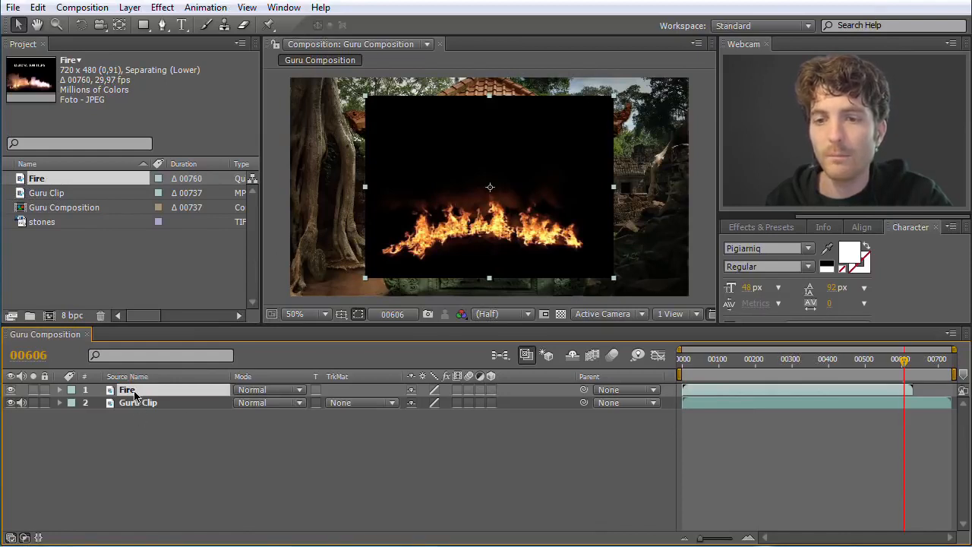
Scrub through the Fire footage and shift its layer later in time so that it starts at about frame 130
{"action": "left_click_drag", "start_coordinate": [910, 366], "coordinate": [860, 366]}
{"action": "left_click_drag", "start_coordinate": [870, 367], "coordinate": [797, 364]}
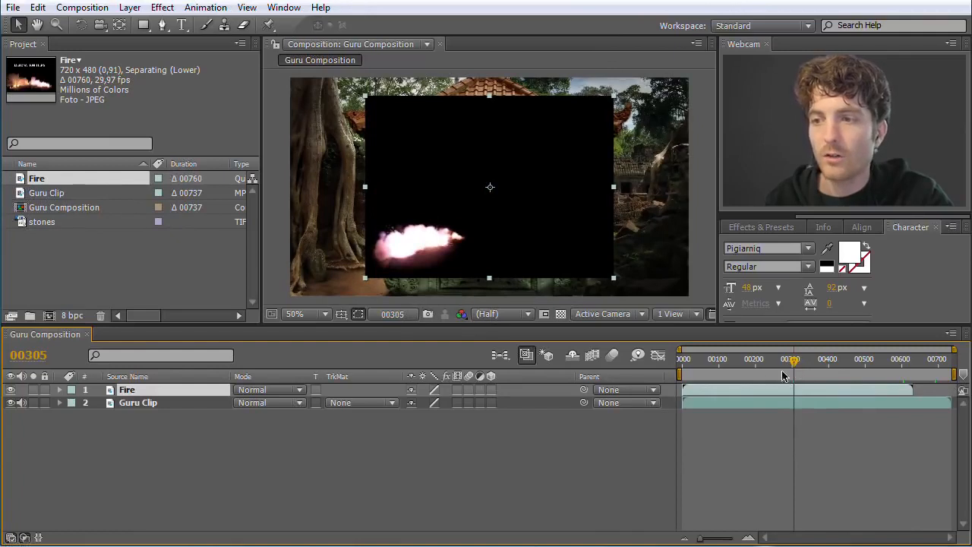
{"action": "left_click_drag", "start_coordinate": [751, 390], "coordinate": [740, 360]}
{"action": "mouse_move", "coordinate": [700, 539]}
{"action": "left_mouse_down"}
{"action": "mouse_move", "coordinate": [730, 538]}
{"action": "mouse_move", "coordinate": [706, 541]}
{"action": "mouse_move", "coordinate": [715, 539]}
{"action": "left_mouse_up"}
{"action": "left_click_drag", "start_coordinate": [787, 363], "coordinate": [767, 363]}
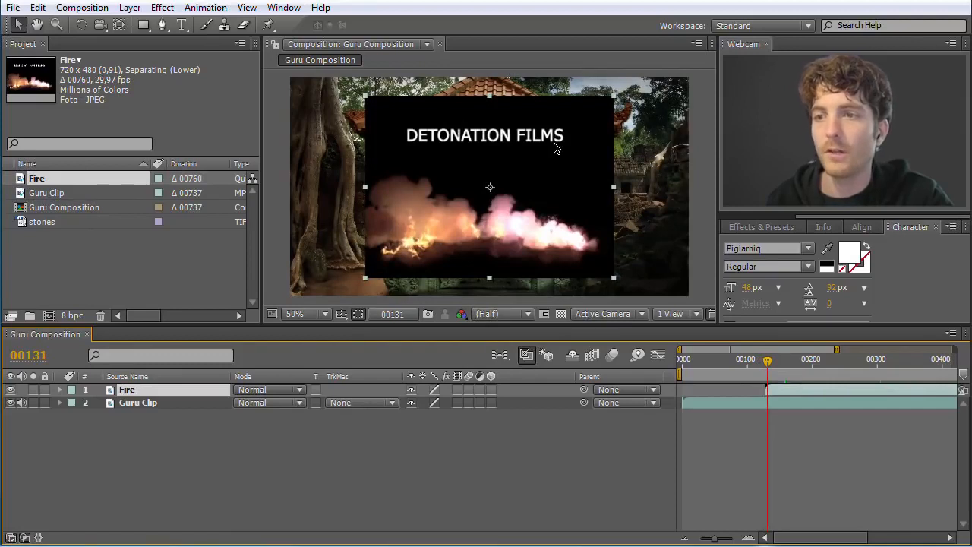
Trim the start of the Fire layer to frame 137 to cut off the Detonation Films title
{"action": "left_click_drag", "start_coordinate": [772, 369], "coordinate": [774, 368]}
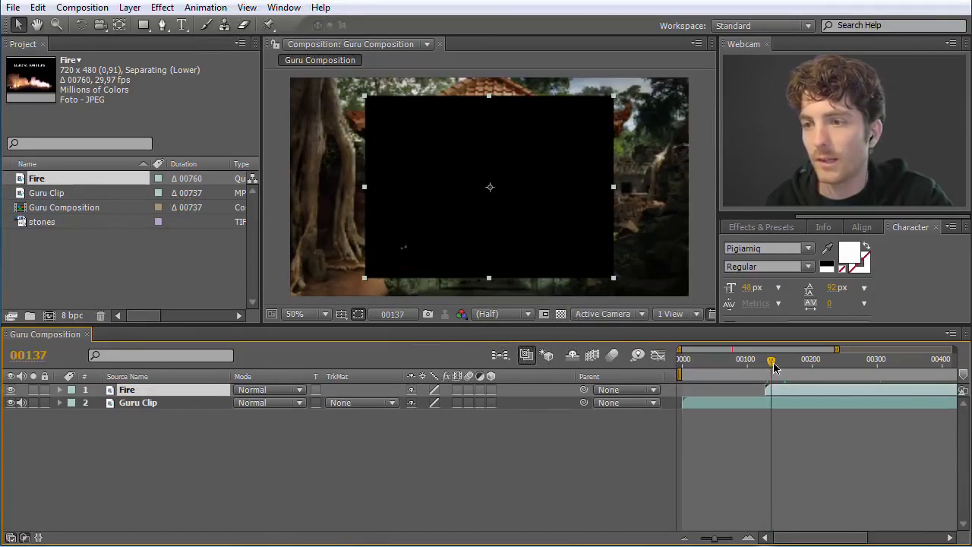
{"action": "left_click_drag", "start_coordinate": [718, 542], "coordinate": [723, 541]}
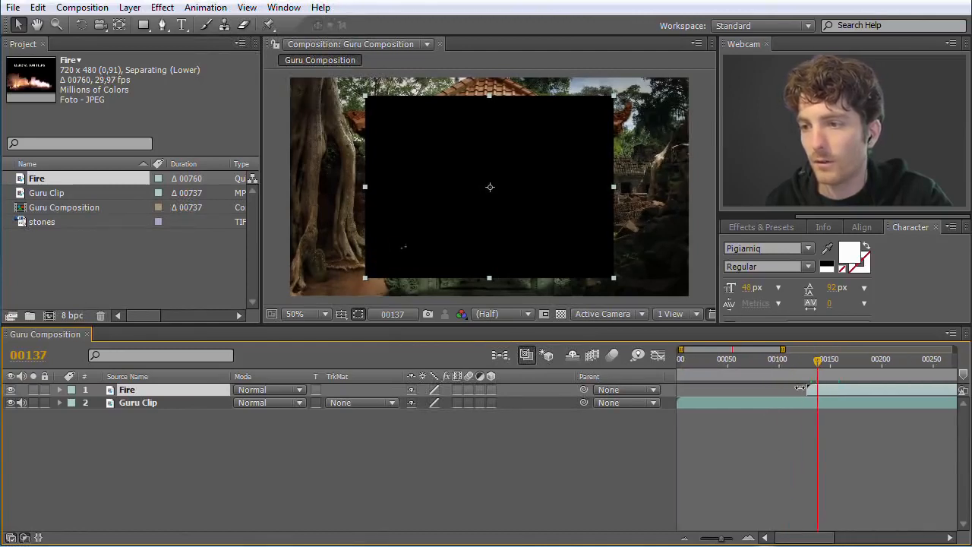
{"action": "left_click_drag", "start_coordinate": [819, 368], "coordinate": [819, 368]}
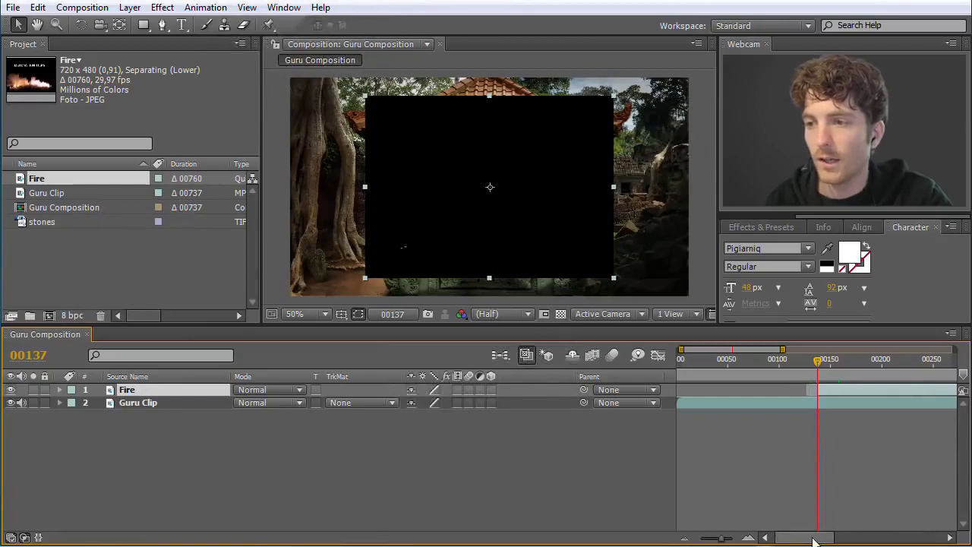
{"action": "left_click_drag", "start_coordinate": [722, 539], "coordinate": [696, 541]}
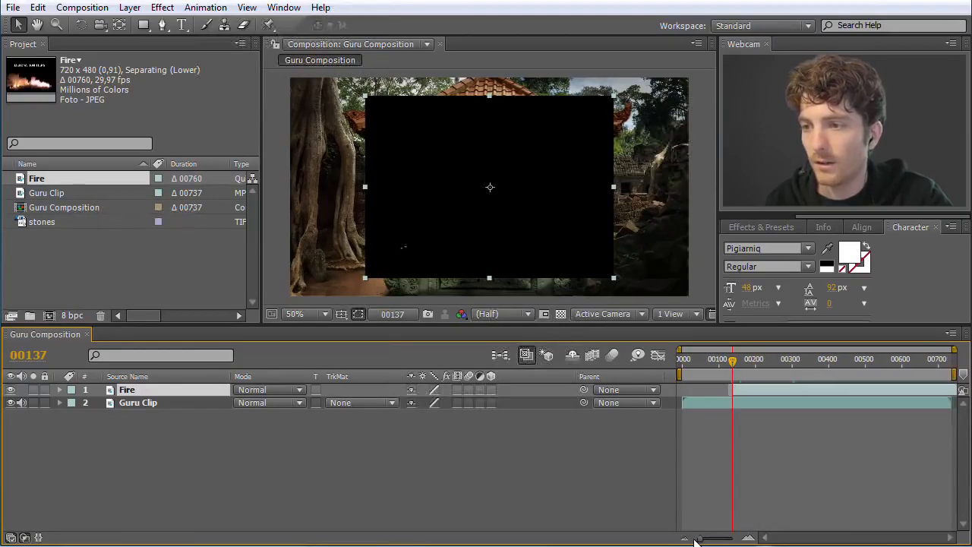
Slide the Fire layer in time so its trimmed start sits at about frame 490, with its end extended past the composition's end
{"action": "left_click_drag", "start_coordinate": [737, 365], "coordinate": [831, 367]}
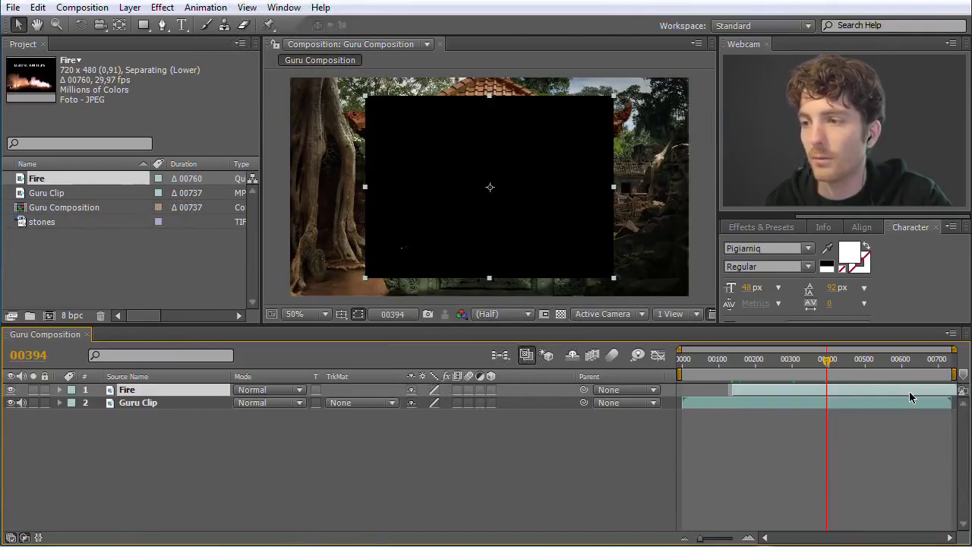
{"action": "left_click_drag", "start_coordinate": [870, 389], "coordinate": [858, 389]}
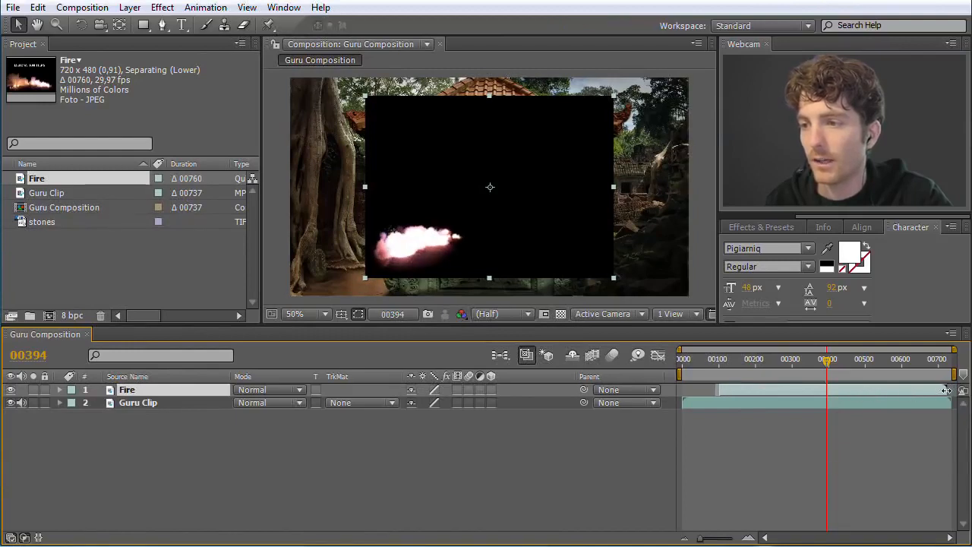
{"action": "left_click_drag", "start_coordinate": [949, 389], "coordinate": [812, 364]}
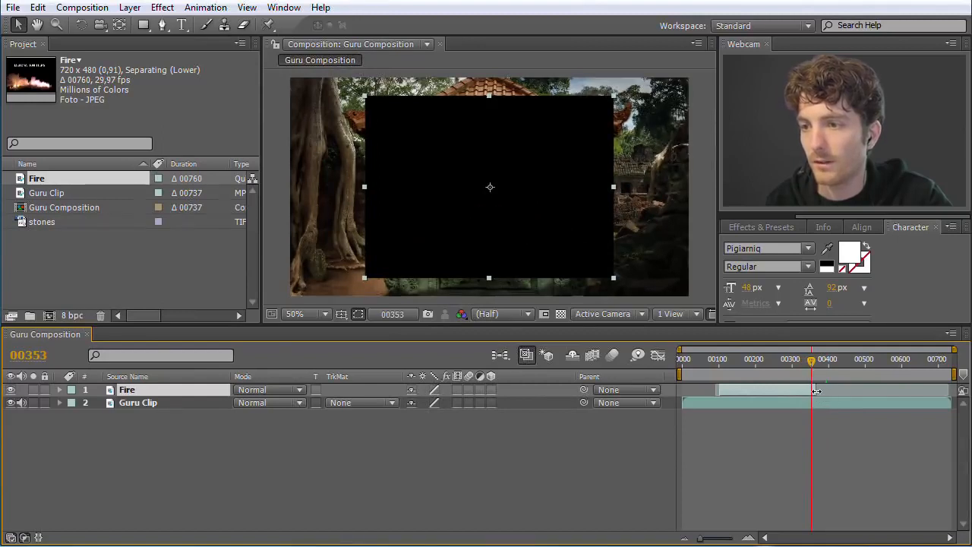
{"action": "left_click_drag", "start_coordinate": [761, 388], "coordinate": [911, 363]}
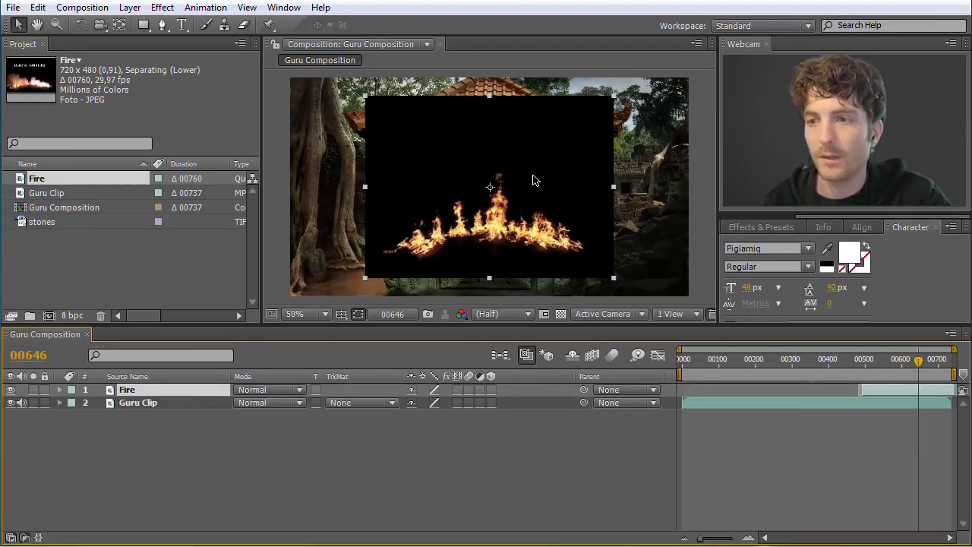
Move the Fire layer to about 571, 290 in the frame and reveal all of its Transform properties
{"action": "mouse_move", "coordinate": [534, 177]}
{"action": "left_mouse_down"}
{"action": "mouse_move", "coordinate": [531, 184]}
{"action": "mouse_move", "coordinate": [533, 164]}
{"action": "mouse_move", "coordinate": [533, 174]}
{"action": "mouse_move", "coordinate": [497, 182]}
{"action": "mouse_move", "coordinate": [573, 182]}
{"action": "mouse_move", "coordinate": [483, 187]}
{"action": "mouse_move", "coordinate": [537, 182]}
{"action": "left_mouse_up"}
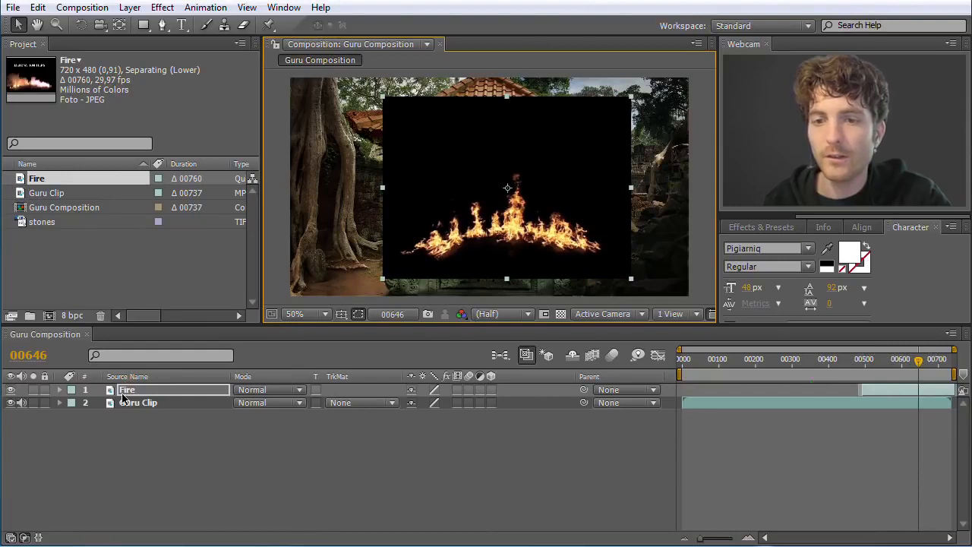
{"action": "left_click", "coordinate": [95, 394]}
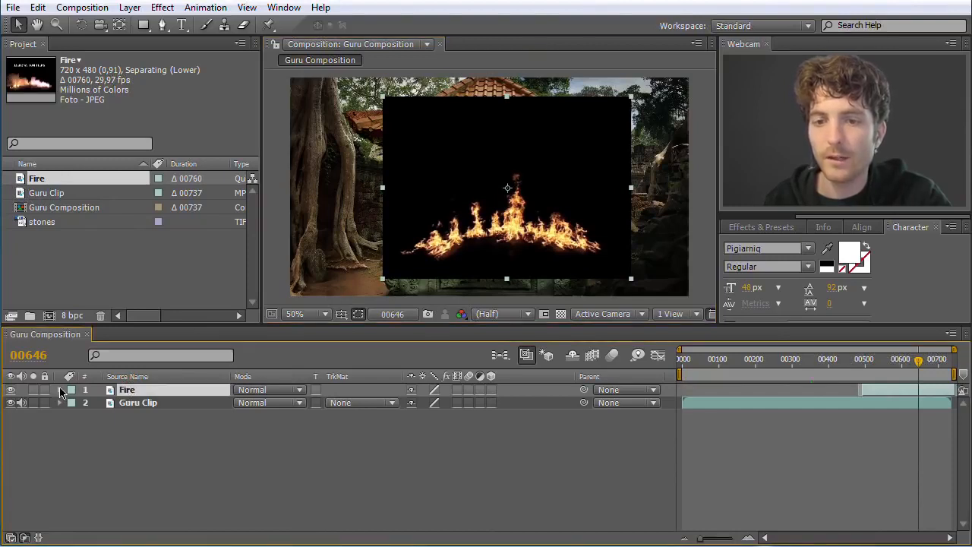
{"action": "left_click", "coordinate": [61, 390]}
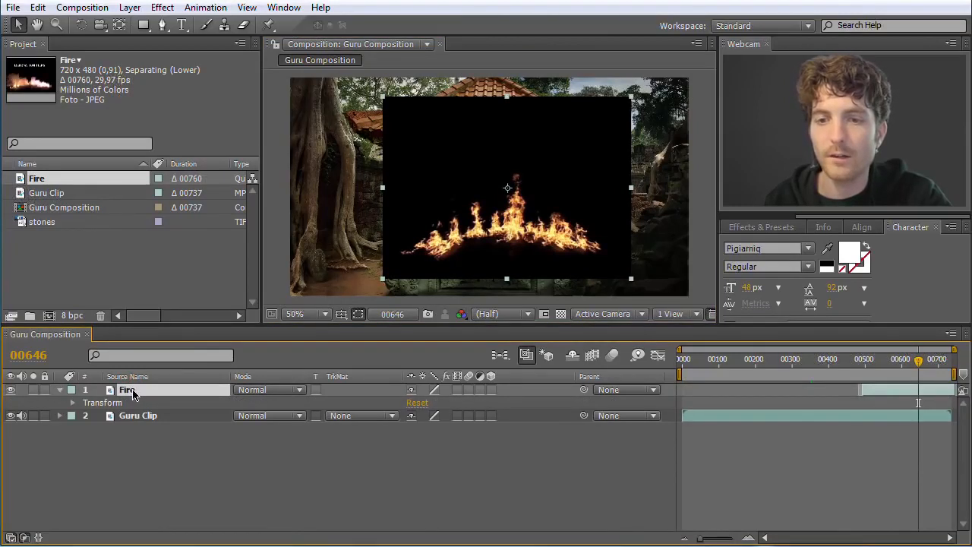
{"action": "left_click", "coordinate": [74, 403]}
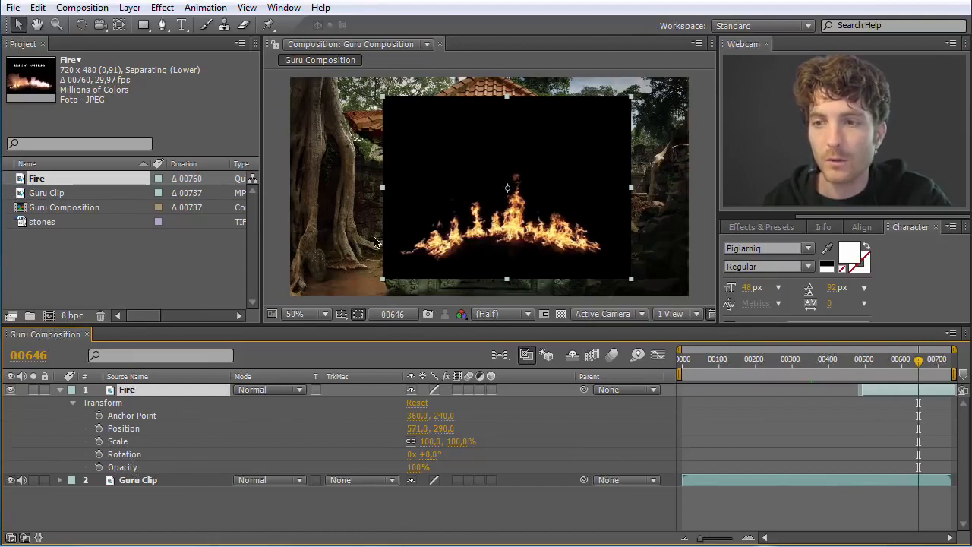
Reposition the Fire layer in the frame, trying an X position of 600 and settling its Position at 561, 274
{"action": "mouse_move", "coordinate": [475, 175]}
{"action": "left_mouse_down"}
{"action": "mouse_move", "coordinate": [453, 174]}
{"action": "mouse_move", "coordinate": [490, 174]}
{"action": "mouse_move", "coordinate": [460, 174]}
{"action": "mouse_move", "coordinate": [478, 159]}
{"action": "mouse_move", "coordinate": [478, 173]}
{"action": "left_mouse_up"}
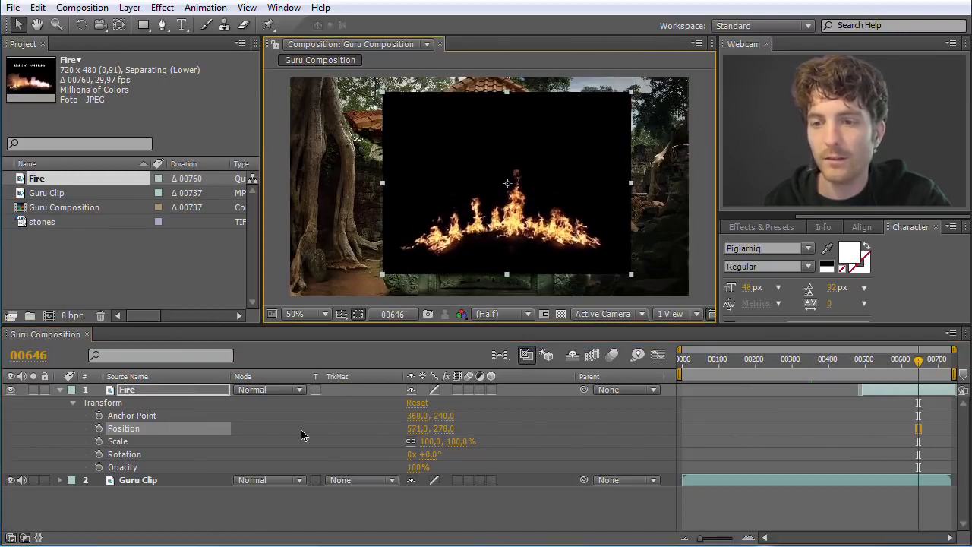
{"action": "mouse_move", "coordinate": [460, 237]}
{"action": "left_mouse_down"}
{"action": "mouse_move", "coordinate": [458, 212]}
{"action": "mouse_move", "coordinate": [457, 231]}
{"action": "mouse_move", "coordinate": [440, 227]}
{"action": "mouse_move", "coordinate": [449, 224]}
{"action": "left_mouse_up"}
{"action": "left_click", "coordinate": [417, 430]}
{"action": "type", "text": "6"}
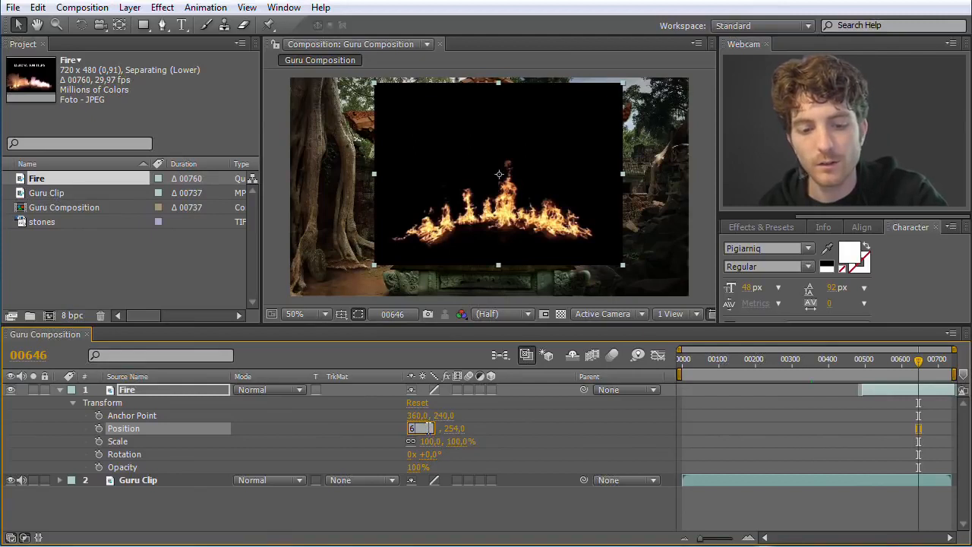
{"action": "type", "text": "00"}
{"action": "key", "text": "Return"}
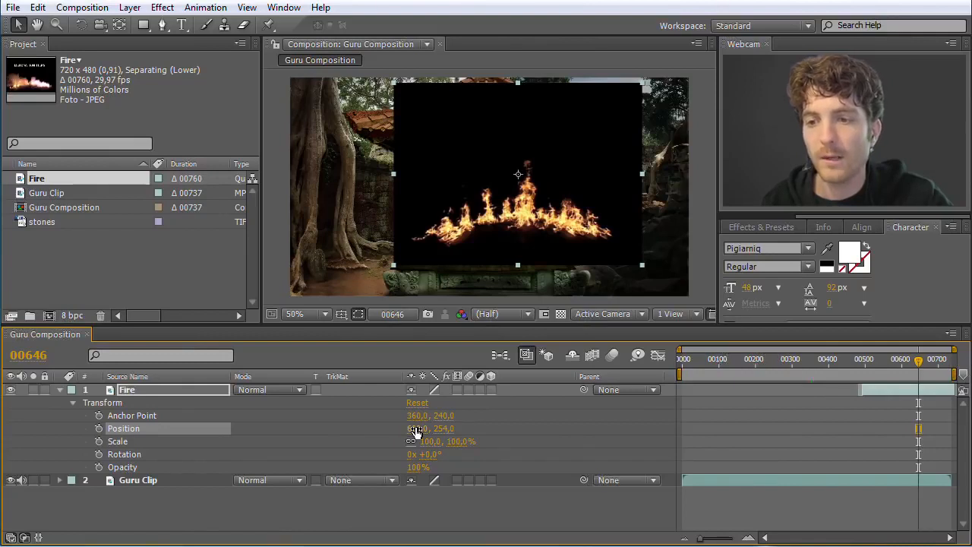
{"action": "left_click_drag", "start_coordinate": [415, 430], "coordinate": [456, 441]}
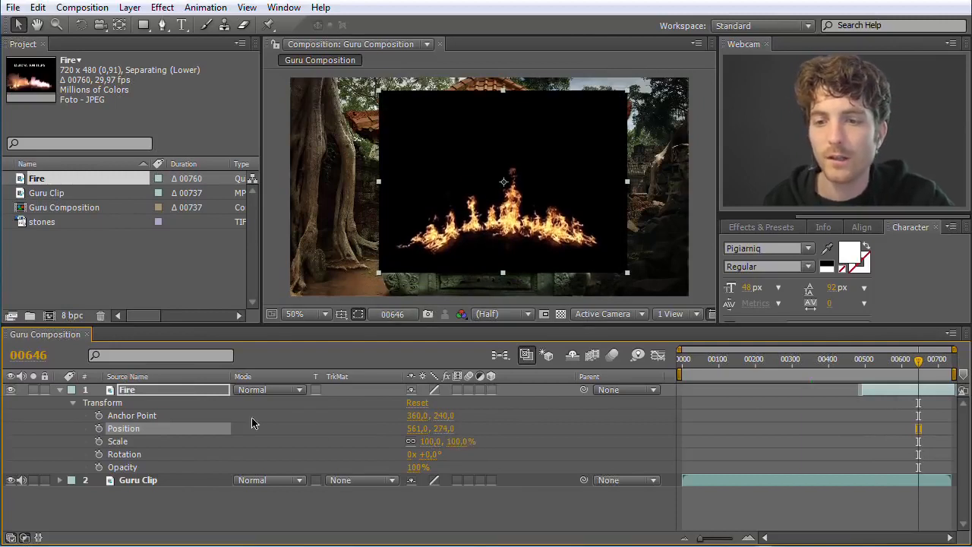
Scale the Fire layer to 81%, then unlink its proportions and mirror it with a horizontal scale of -80%
{"action": "mouse_move", "coordinate": [433, 449]}
{"action": "left_mouse_down"}
{"action": "mouse_move", "coordinate": [455, 448]}
{"action": "mouse_move", "coordinate": [414, 448]}
{"action": "mouse_move", "coordinate": [462, 450]}
{"action": "mouse_move", "coordinate": [271, 449]}
{"action": "mouse_move", "coordinate": [420, 449]}
{"action": "left_mouse_up"}
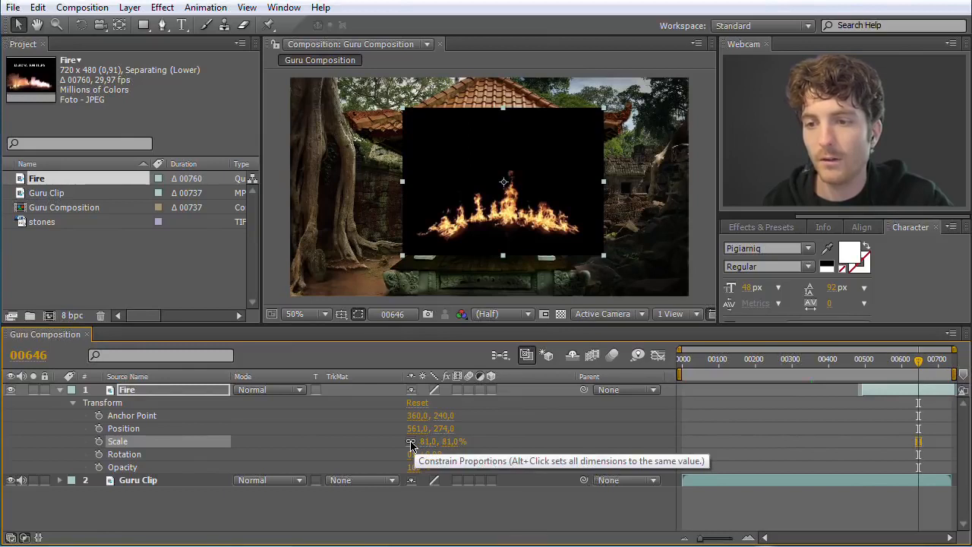
{"action": "left_click", "coordinate": [410, 442]}
{"action": "mouse_move", "coordinate": [453, 447]}
{"action": "left_mouse_down"}
{"action": "mouse_move", "coordinate": [476, 449]}
{"action": "mouse_move", "coordinate": [449, 446]}
{"action": "mouse_move", "coordinate": [456, 455]}
{"action": "left_mouse_up"}
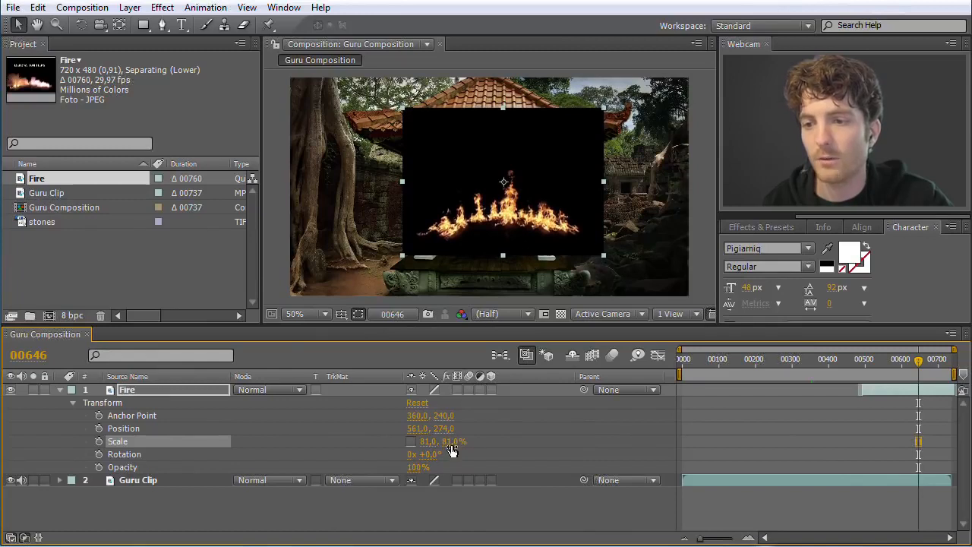
{"action": "left_click_drag", "start_coordinate": [428, 449], "coordinate": [309, 451]}
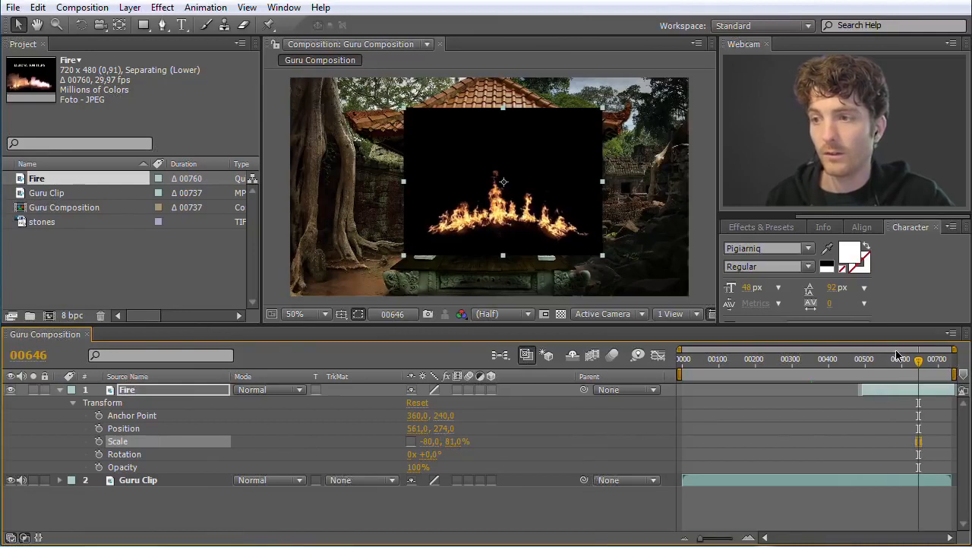
Check the mirrored fire around frame 525, then set the Fire layer's horizontal scale to -81% to match its vertical scale
{"action": "left_click_drag", "start_coordinate": [920, 361], "coordinate": [875, 370]}
{"action": "left_click_drag", "start_coordinate": [880, 370], "coordinate": [878, 371]}
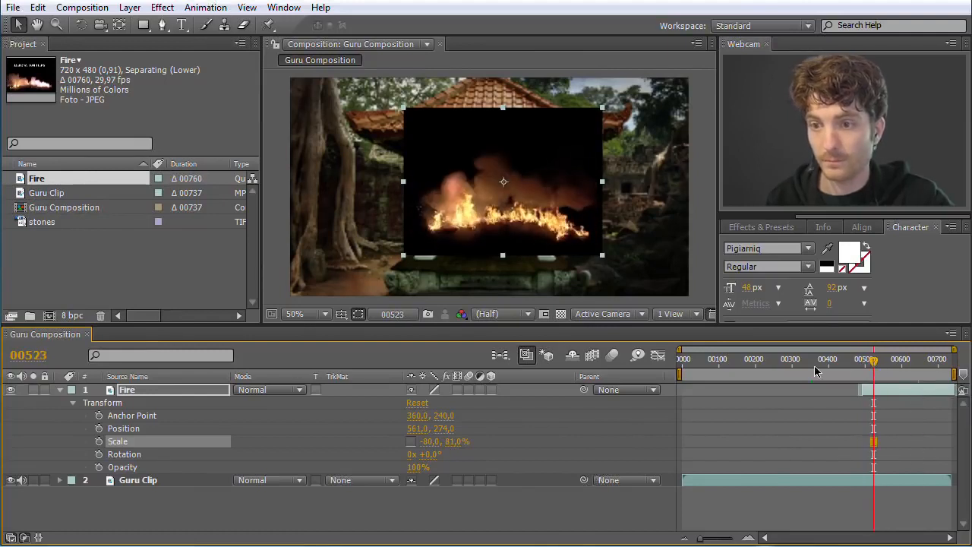
{"action": "left_click_drag", "start_coordinate": [428, 444], "coordinate": [558, 449]}
{"action": "mouse_move", "coordinate": [872, 366]}
{"action": "left_mouse_down"}
{"action": "mouse_move", "coordinate": [857, 367]}
{"action": "mouse_move", "coordinate": [874, 367]}
{"action": "left_mouse_up"}
{"action": "left_click", "coordinate": [424, 445]}
{"action": "type", "text": "-8"}
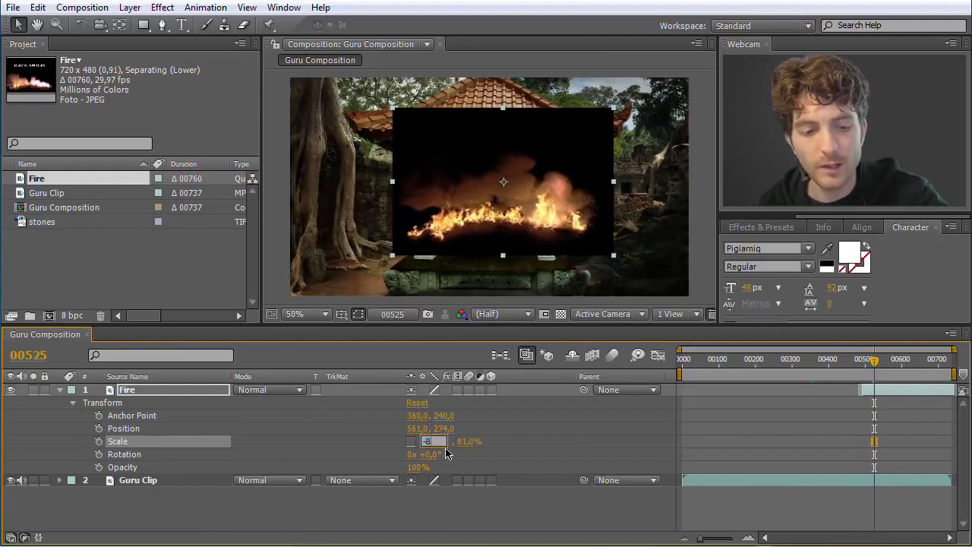
{"action": "type", "text": "1"}
{"action": "key", "text": "Return"}
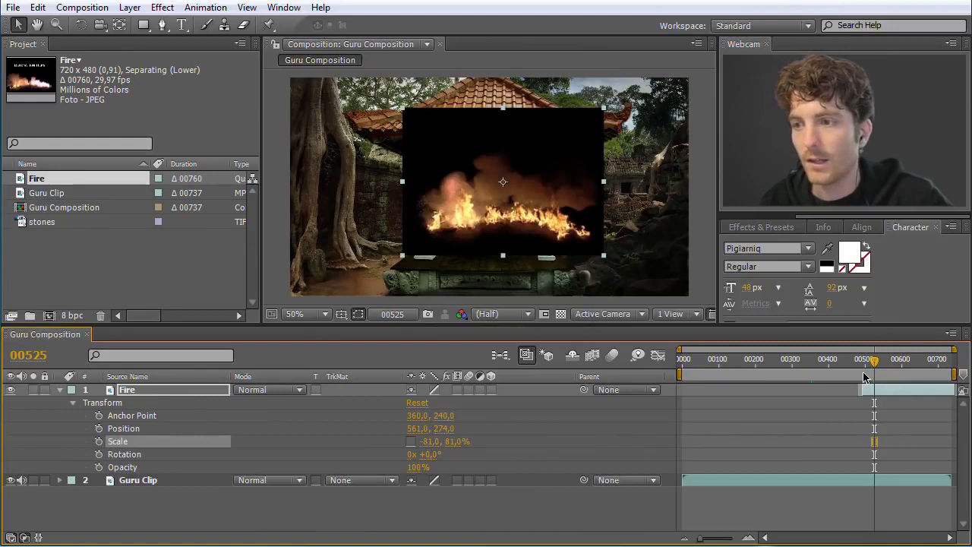
Go to frame 594 and try rotating the Fire layer around its centre, returning its Rotation to 0°
{"action": "left_click_drag", "start_coordinate": [875, 359], "coordinate": [900, 363]}
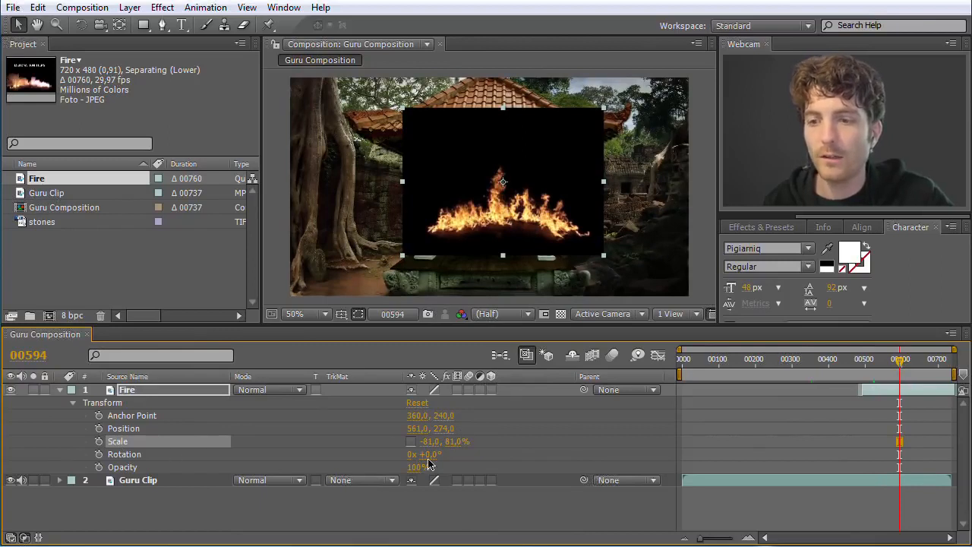
{"action": "left_click", "coordinate": [348, 452]}
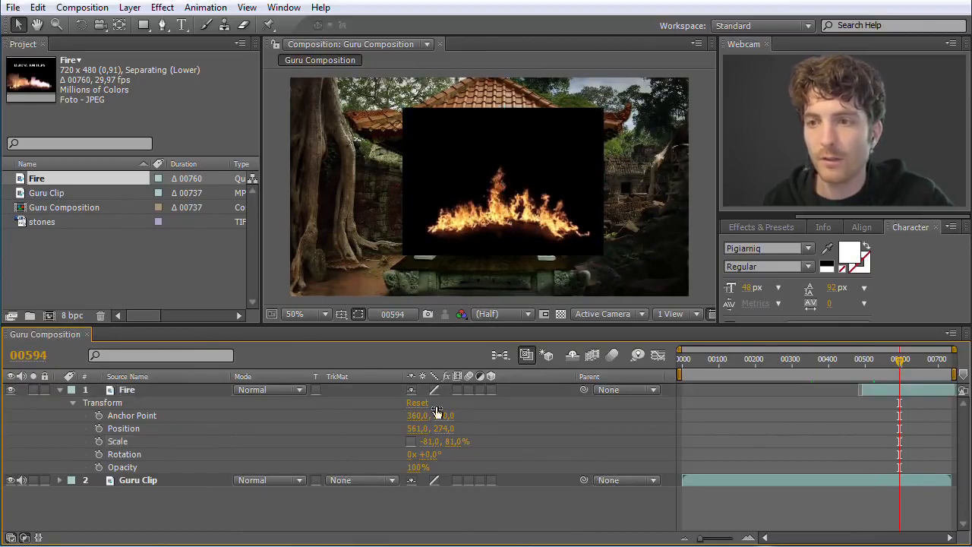
{"action": "mouse_move", "coordinate": [425, 458]}
{"action": "left_mouse_down"}
{"action": "mouse_move", "coordinate": [434, 460]}
{"action": "mouse_move", "coordinate": [406, 460]}
{"action": "mouse_move", "coordinate": [604, 464]}
{"action": "mouse_move", "coordinate": [433, 464]}
{"action": "left_mouse_up"}
{"action": "left_click", "coordinate": [425, 459]}
{"action": "key", "text": "Return"}
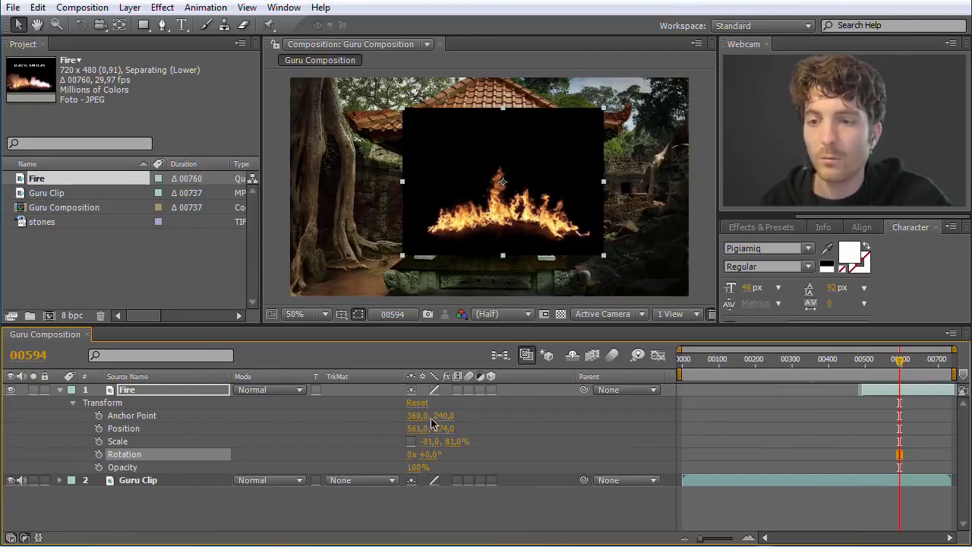
Shift the Fire layer's Anchor Point to 157, 240 and its Position to 598, 274
{"action": "left_click", "coordinate": [128, 416]}
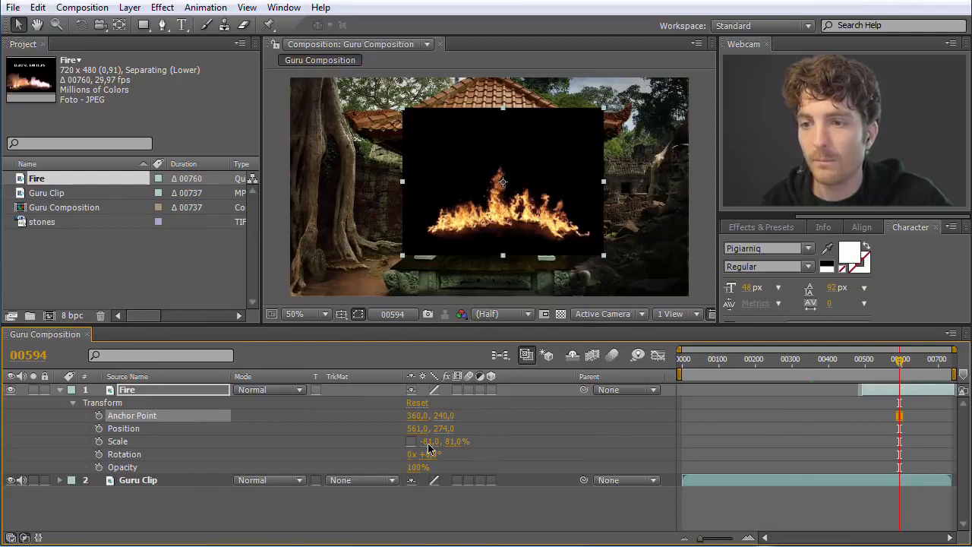
{"action": "left_click_drag", "start_coordinate": [417, 415], "coordinate": [280, 427]}
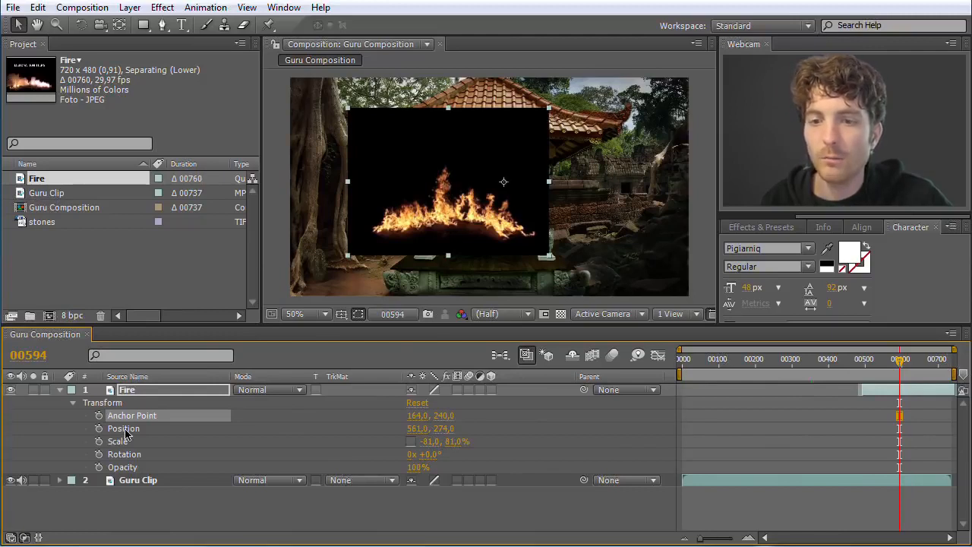
{"action": "mouse_move", "coordinate": [416, 433]}
{"action": "left_mouse_down"}
{"action": "mouse_move", "coordinate": [402, 434]}
{"action": "mouse_move", "coordinate": [534, 436]}
{"action": "mouse_move", "coordinate": [433, 436]}
{"action": "mouse_move", "coordinate": [469, 427]}
{"action": "mouse_move", "coordinate": [447, 434]}
{"action": "mouse_move", "coordinate": [411, 423]}
{"action": "left_mouse_up"}
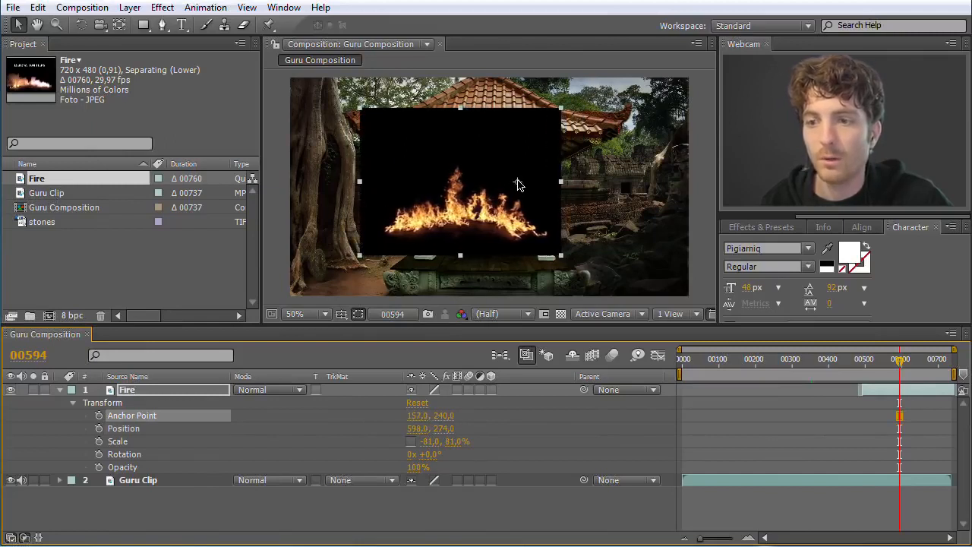
Try an 11° rotation of the Fire layer about its shifted anchor point, restore Rotation to 0°, and test its Opacity, leaving it at 100%
{"action": "mouse_move", "coordinate": [428, 458]}
{"action": "left_mouse_down"}
{"action": "mouse_move", "coordinate": [458, 461]}
{"action": "mouse_move", "coordinate": [407, 462]}
{"action": "mouse_move", "coordinate": [437, 461]}
{"action": "left_mouse_up"}
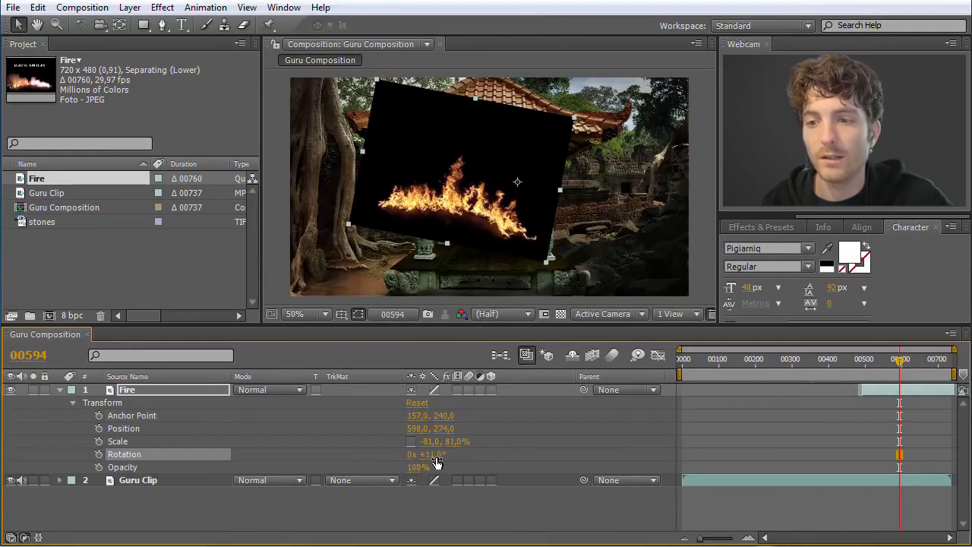
{"action": "left_click", "coordinate": [436, 456]}
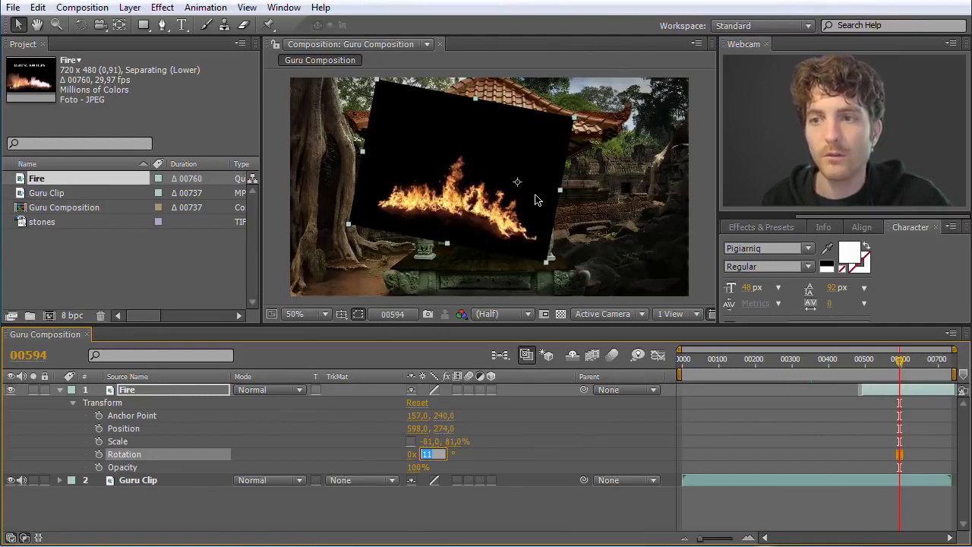
{"action": "type", "text": "0"}
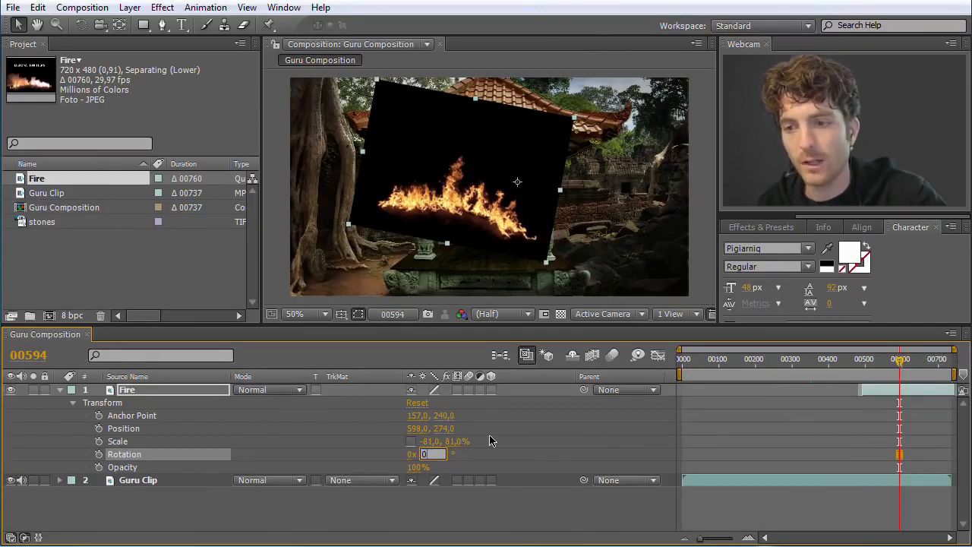
{"action": "key", "text": "Return"}
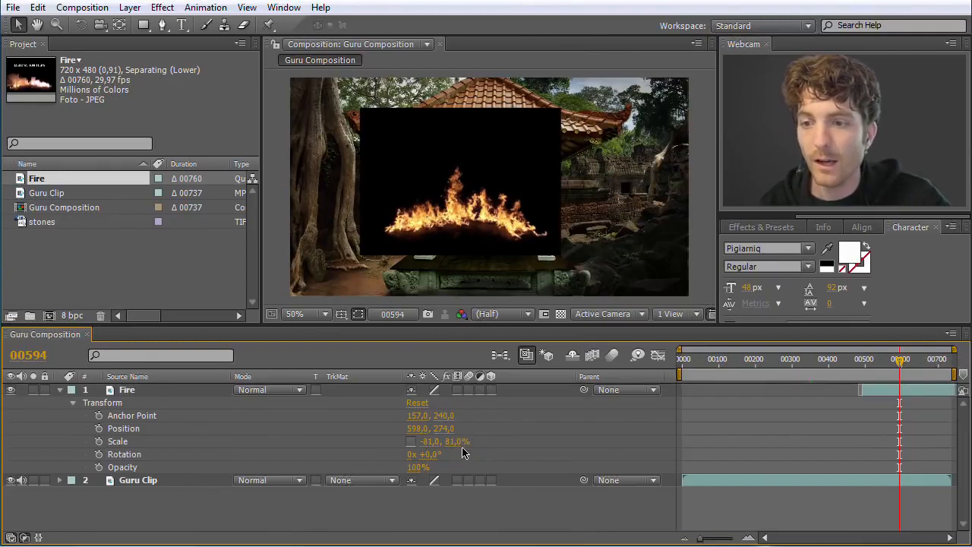
{"action": "left_click_drag", "start_coordinate": [416, 471], "coordinate": [445, 474]}
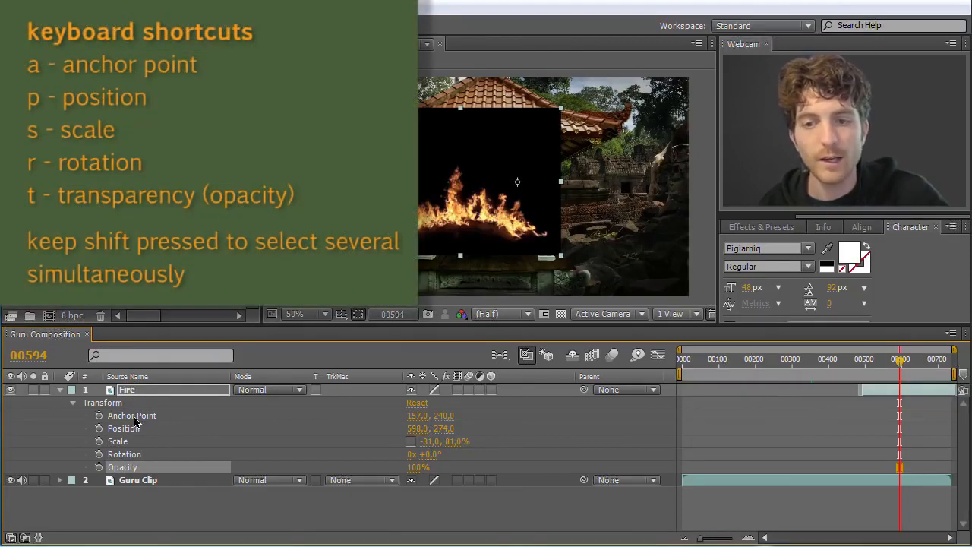
Show the Fire layer's Anchor Point, Position, Scale, Rotation and Opacity one at a time, then collapse the layer
{"action": "key", "text": "a"}
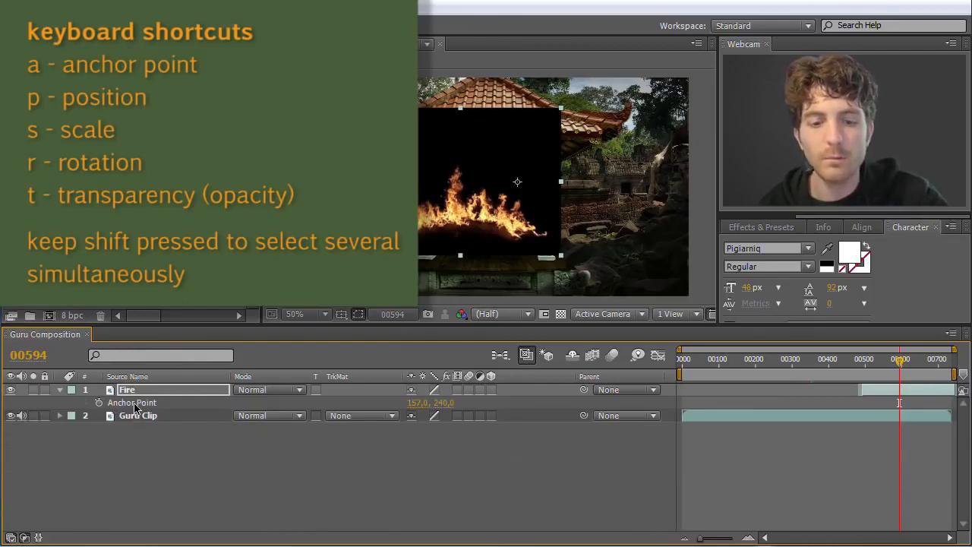
{"action": "key", "text": "p"}
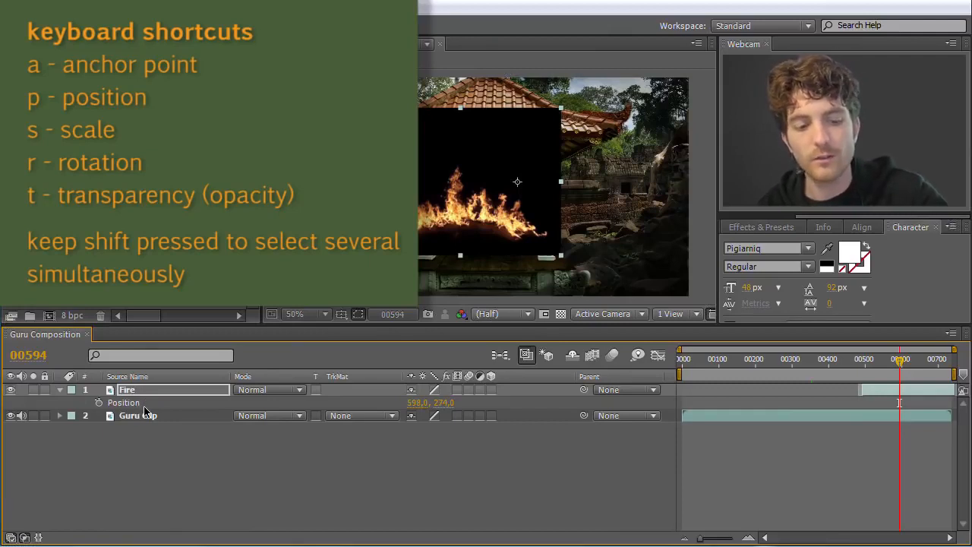
{"action": "key", "text": "s"}
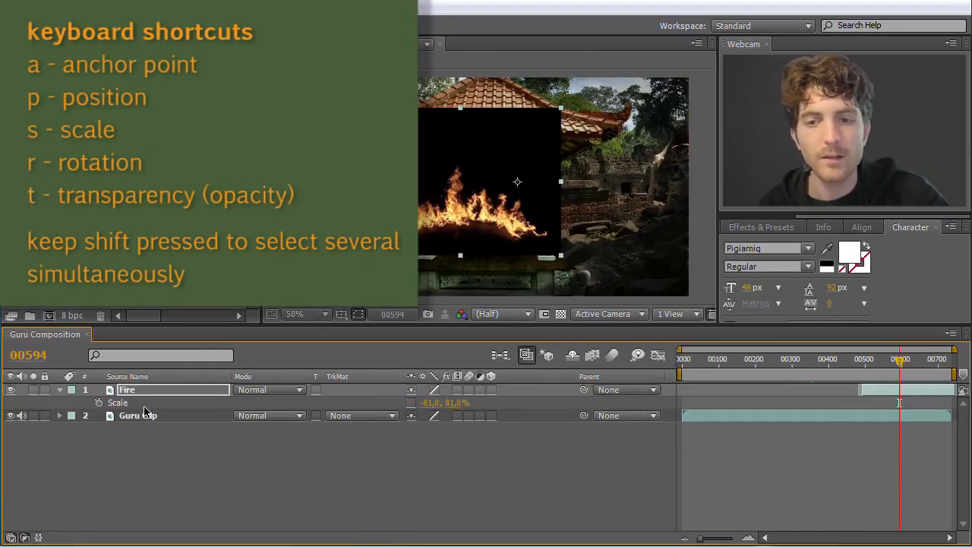
{"action": "key", "text": "r"}
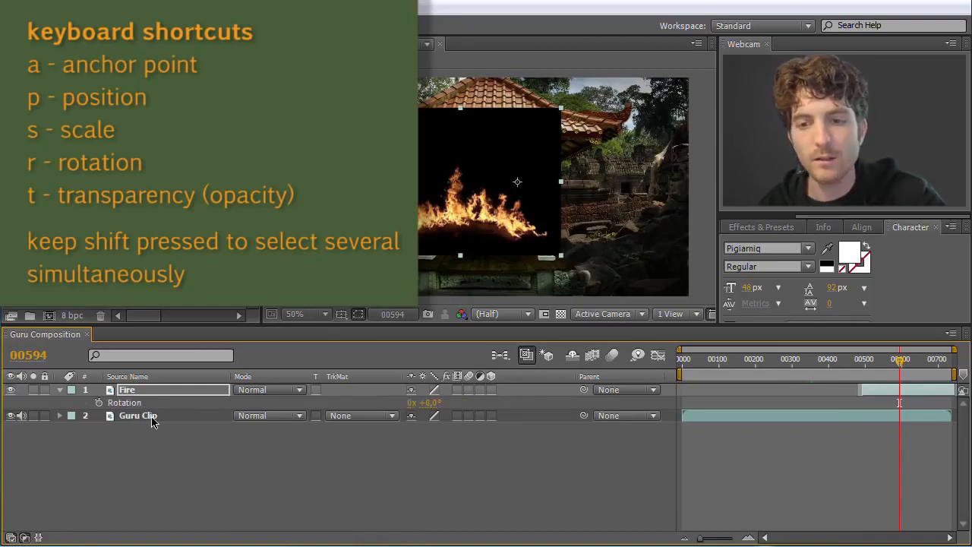
{"action": "key", "text": "t"}
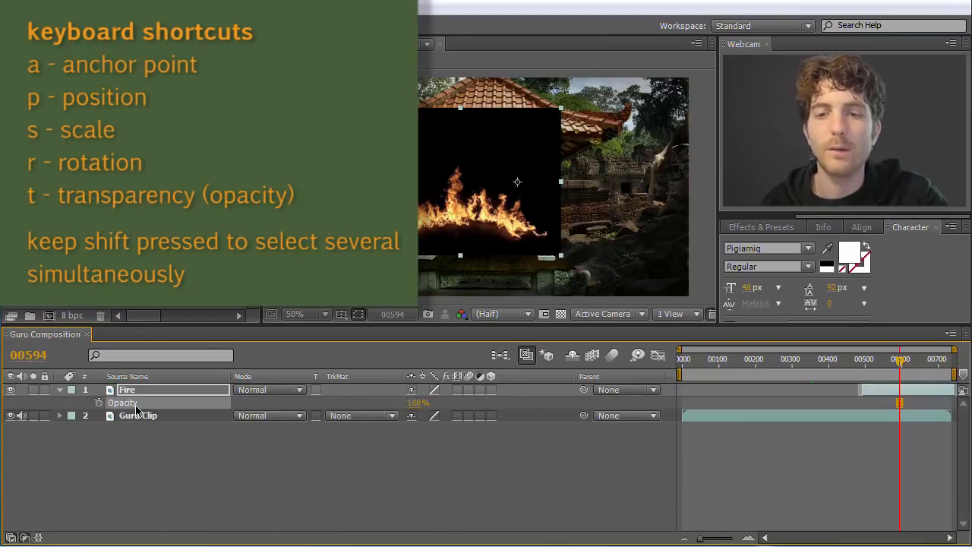
{"action": "key", "text": "t"}
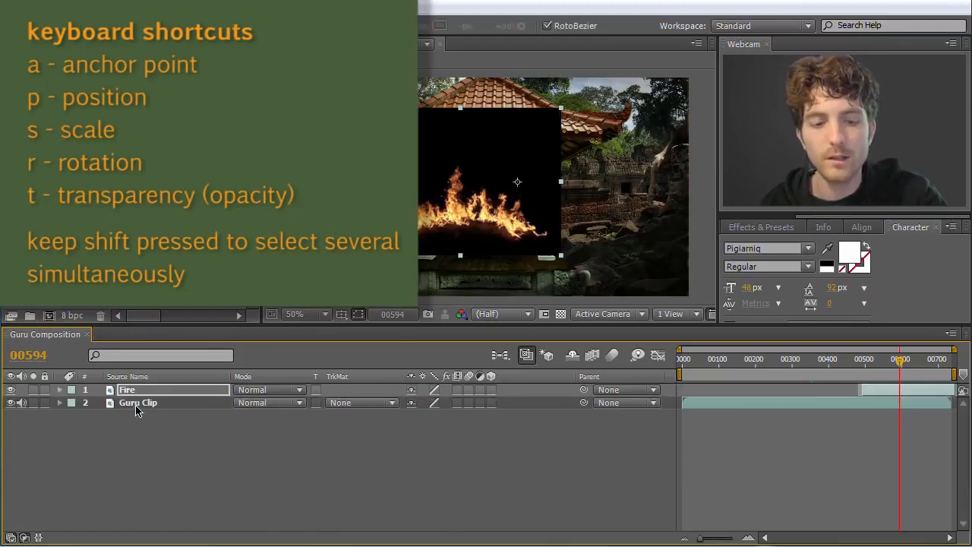
Show the Fire layer's Opacity, Position and Anchor Point together, with its other properties hidden
{"action": "key", "text": "t"}
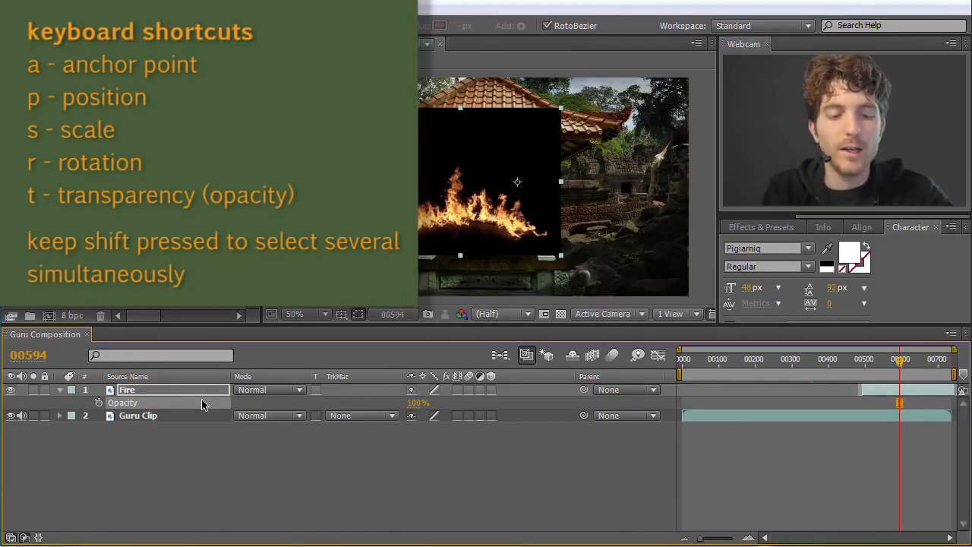
{"action": "key", "text": "shift+p"}
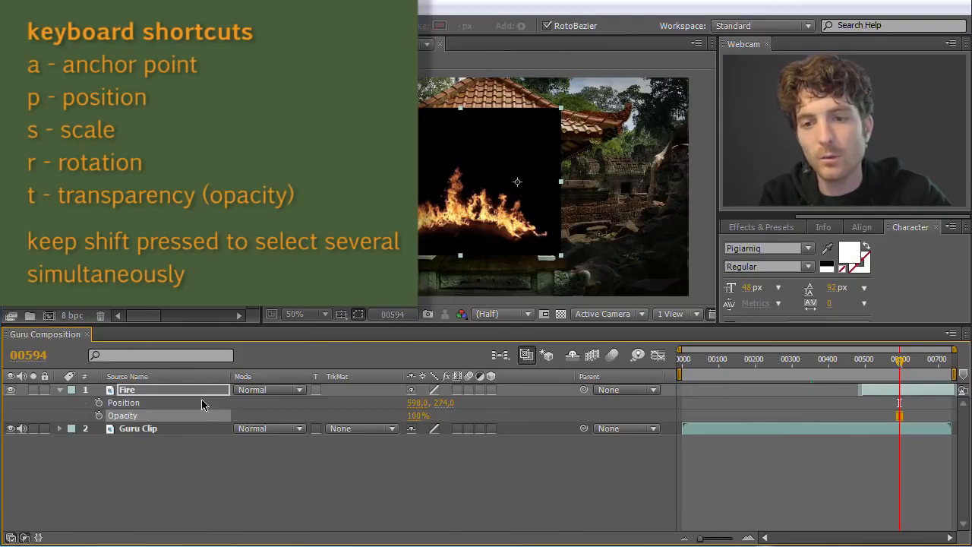
{"action": "key", "text": "shift+a"}
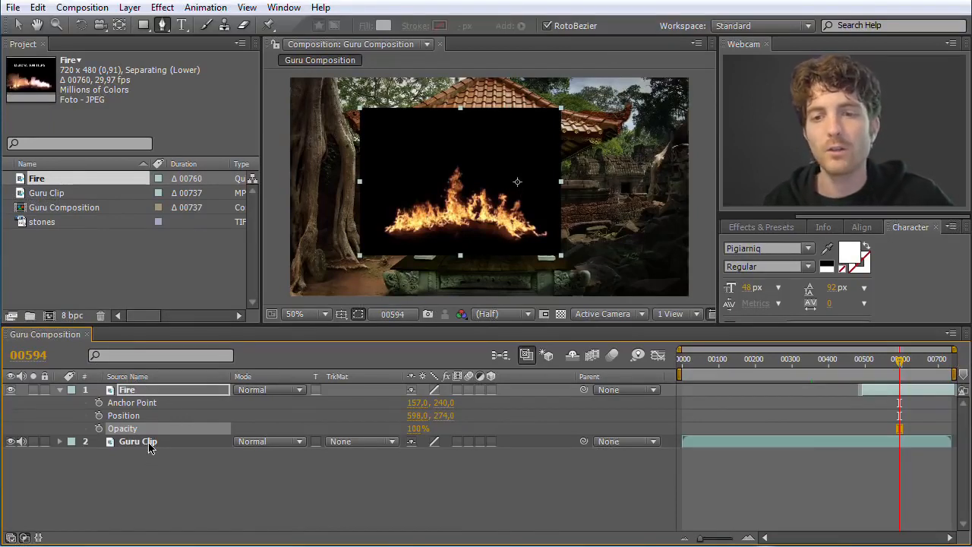
Expand the Guru Clip layer's Transform properties to inspect them, then collapse the layer again
{"action": "left_click", "coordinate": [60, 442]}
{"action": "left_click", "coordinate": [73, 454]}
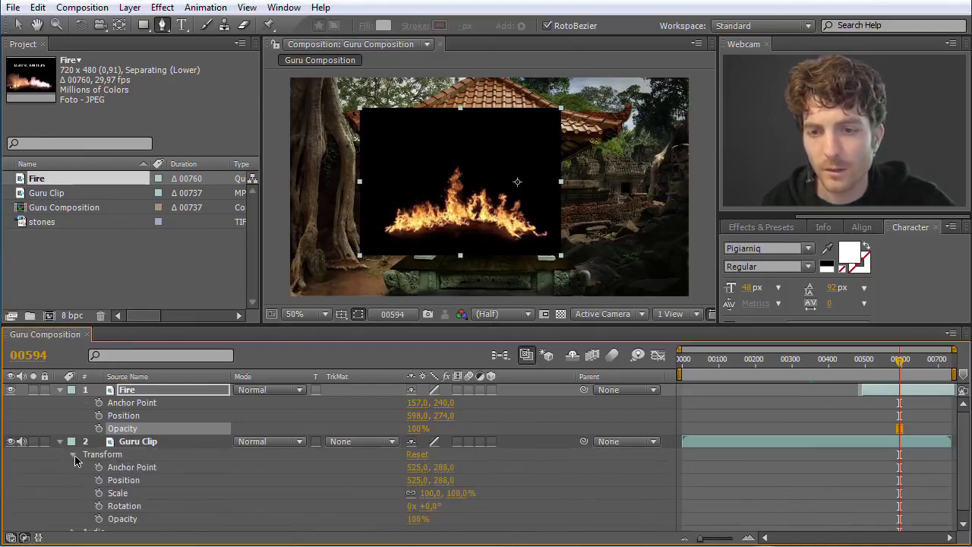
{"action": "left_click", "coordinate": [73, 455]}
{"action": "left_click", "coordinate": [60, 442]}
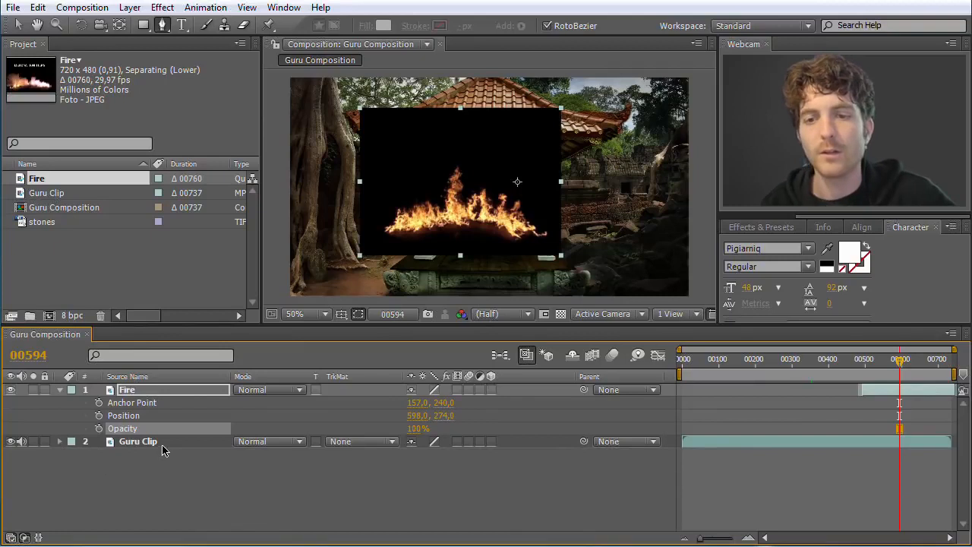
Show only the Position property on both the Fire and Guru Clip layers, then deselect them
{"action": "left_click", "coordinate": [147, 390]}
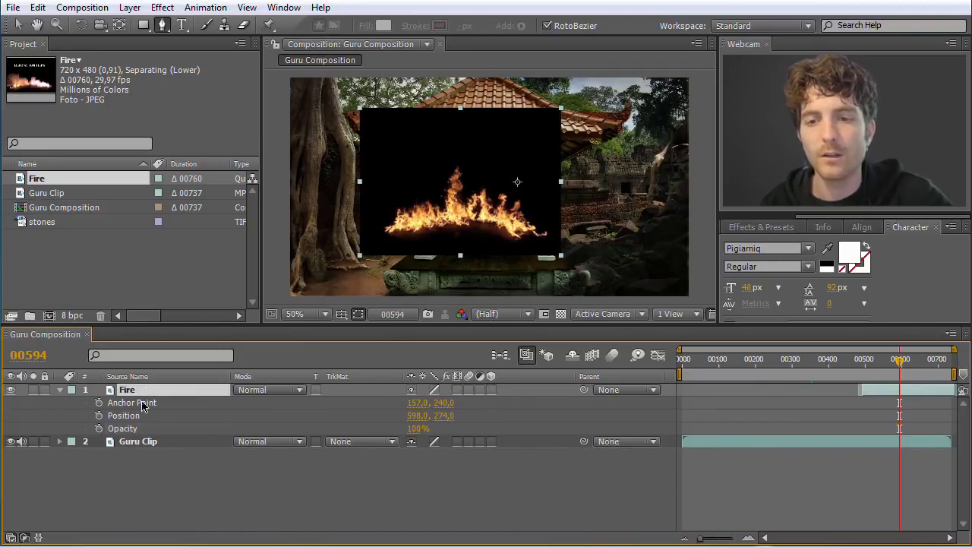
{"action": "left_click", "coordinate": [145, 442], "text": "ctrl"}
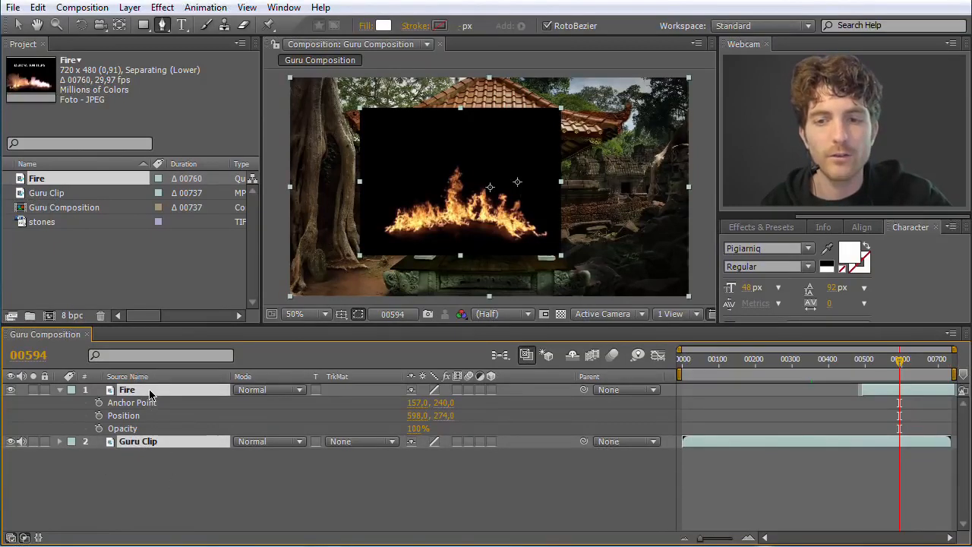
{"action": "key", "text": "u"}
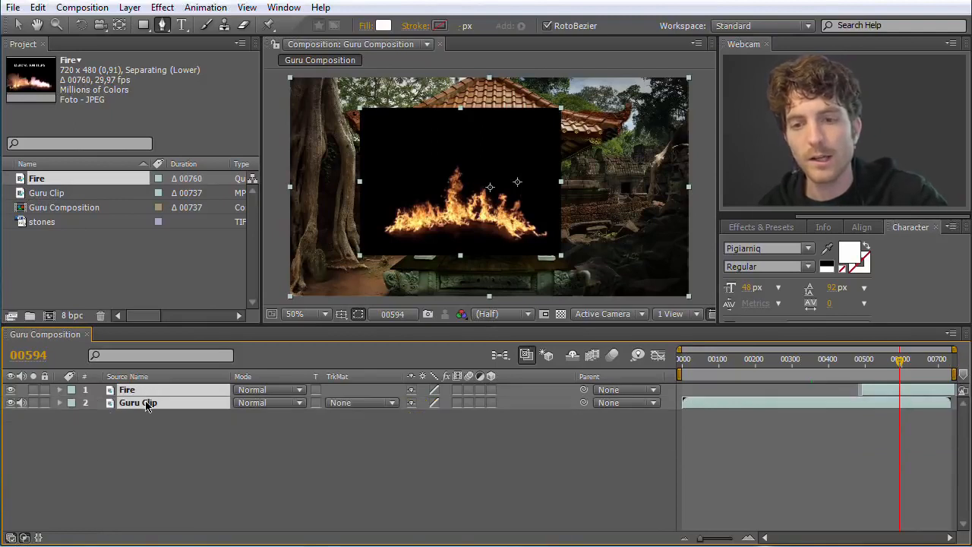
{"action": "key", "text": "p"}
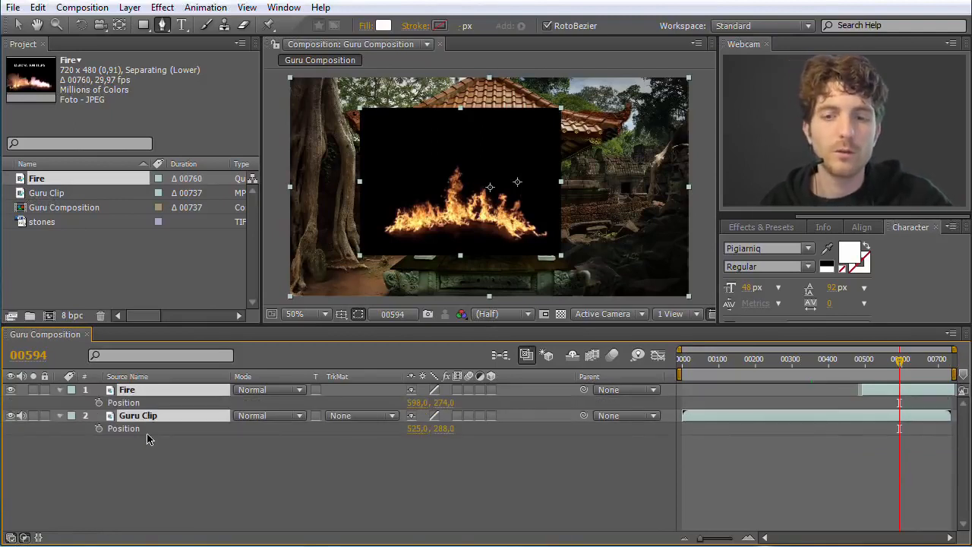
{"action": "left_click", "coordinate": [166, 457]}
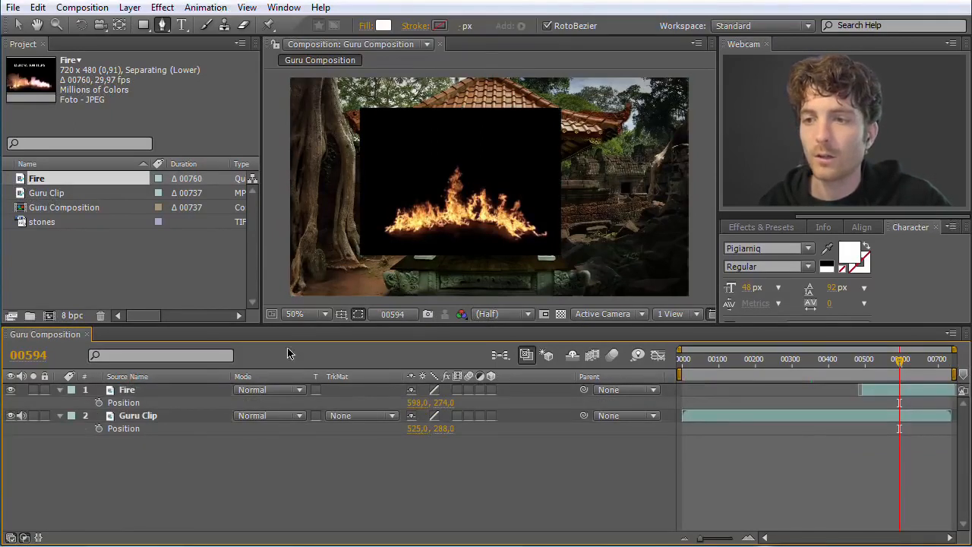
Add the stones image to Guru Composition as the lowest layer beneath Guru Clip, then switch to the Selection tool and deselect the layer
{"action": "left_click", "coordinate": [128, 391]}
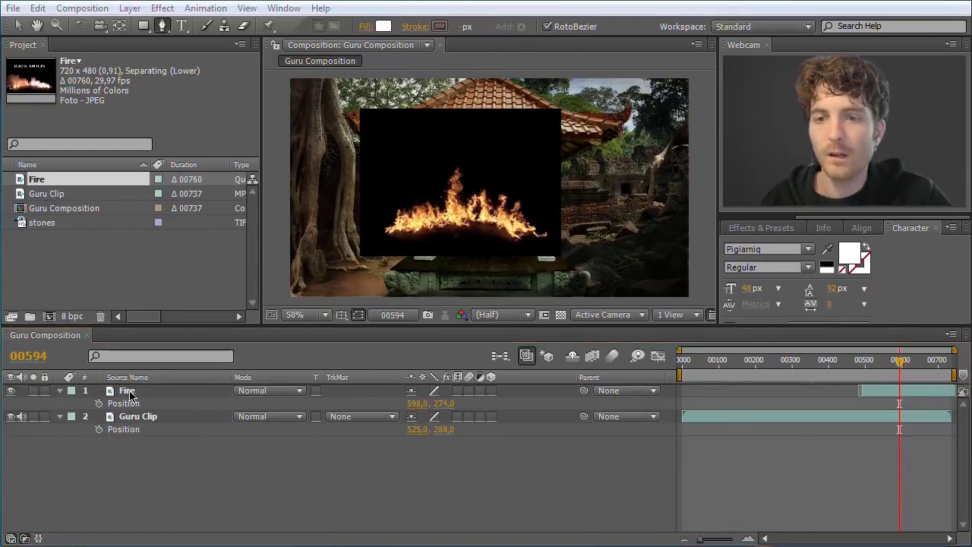
{"action": "left_click", "coordinate": [100, 286]}
{"action": "left_click", "coordinate": [29, 225]}
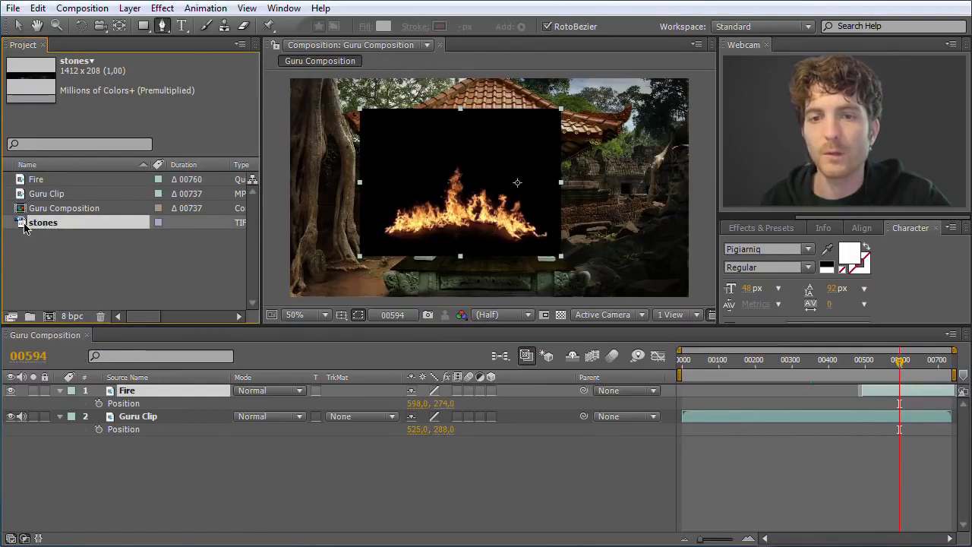
{"action": "left_click_drag", "start_coordinate": [59, 304], "coordinate": [123, 431]}
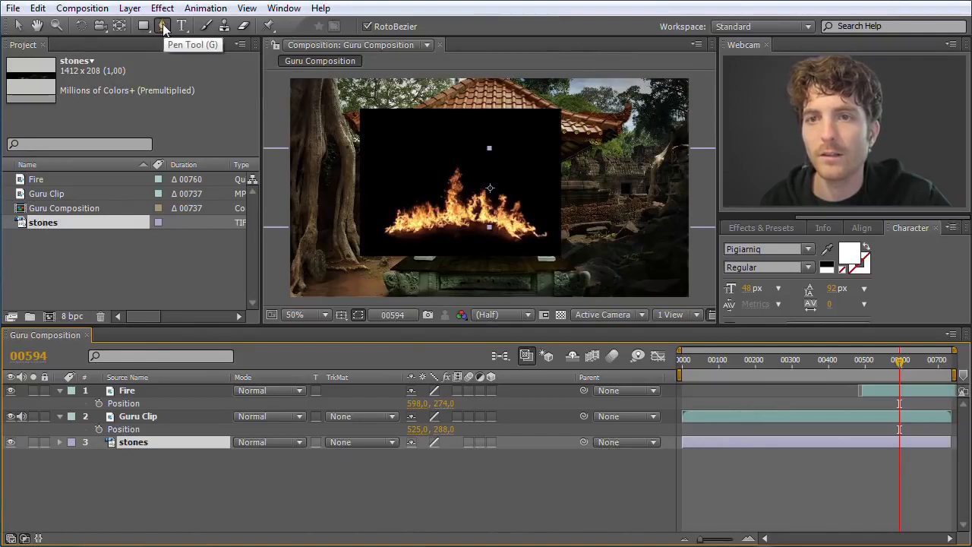
{"action": "left_click", "coordinate": [19, 26]}
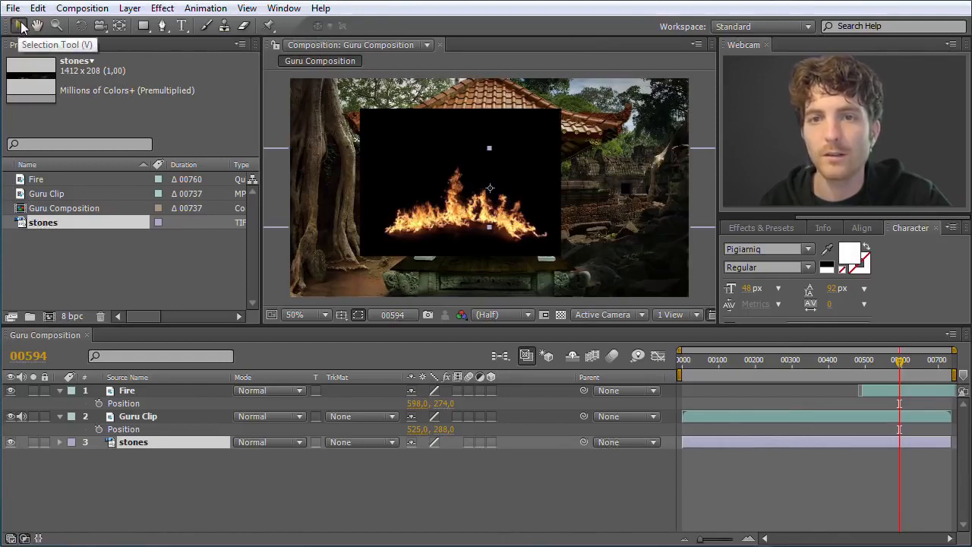
{"action": "left_click", "coordinate": [190, 485]}
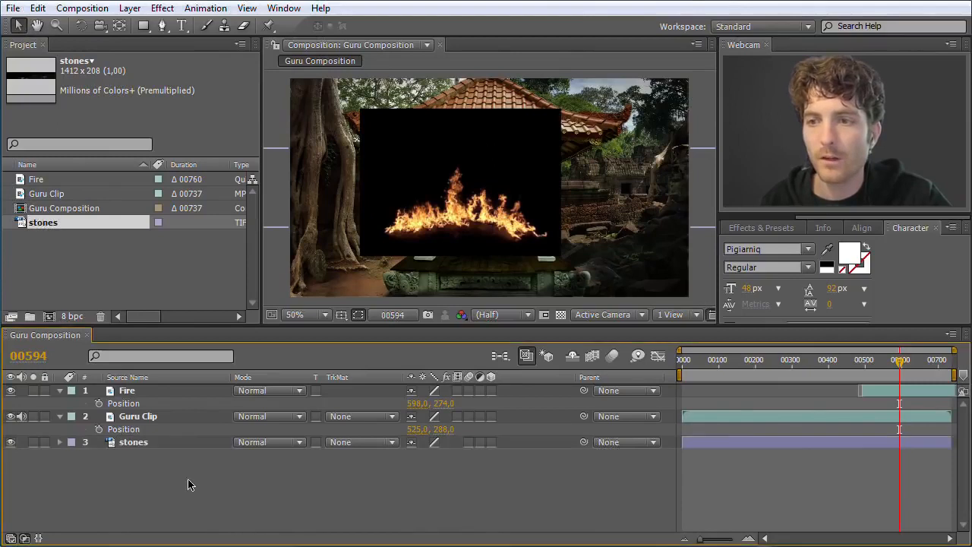
Restack the stones layer between Fire and Guru Clip, checking it above Fire as well and shifting the rocks in the composition
{"action": "left_click", "coordinate": [143, 443]}
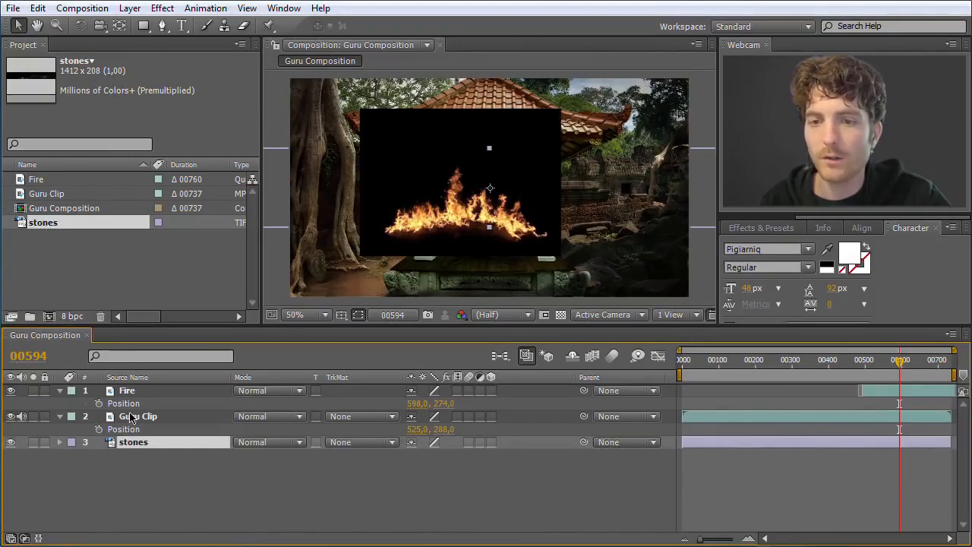
{"action": "left_click_drag", "start_coordinate": [137, 449], "coordinate": [135, 410]}
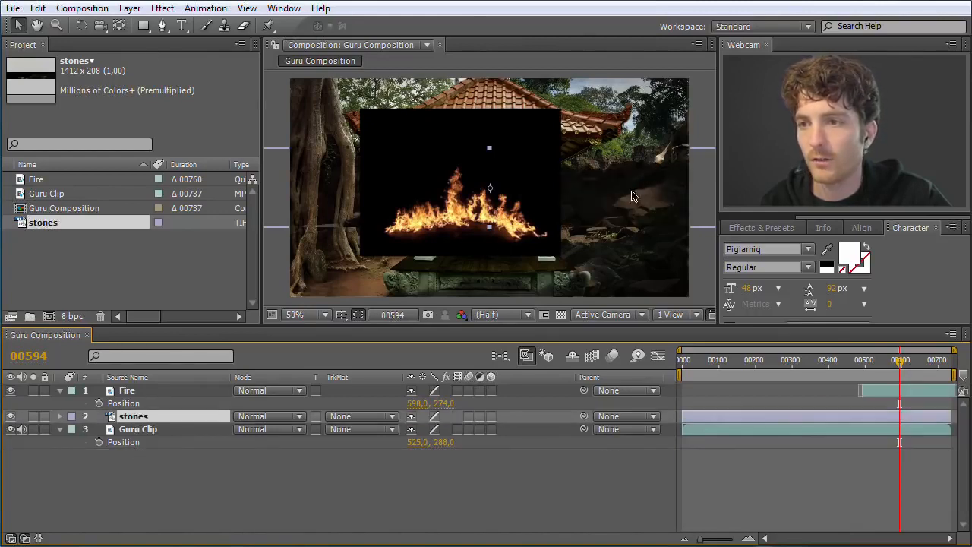
{"action": "left_click_drag", "start_coordinate": [641, 189], "coordinate": [630, 208]}
{"action": "left_click_drag", "start_coordinate": [620, 174], "coordinate": [612, 194]}
{"action": "left_click_drag", "start_coordinate": [138, 420], "coordinate": [143, 389]}
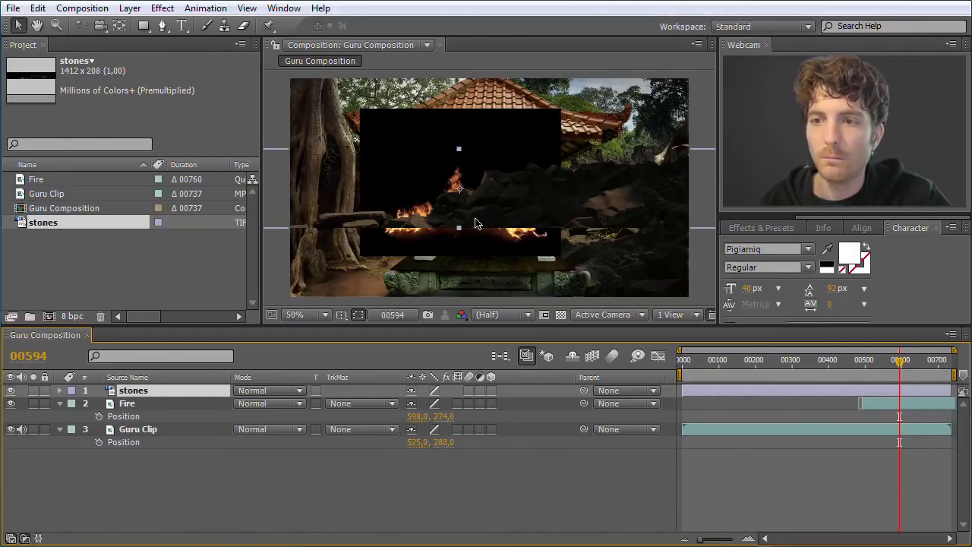
{"action": "left_click_drag", "start_coordinate": [137, 393], "coordinate": [137, 418]}
Move the stones layer down to the lower-right corner of the composition so it covers the foreground
{"action": "left_click_drag", "start_coordinate": [595, 185], "coordinate": [593, 262]}
{"action": "left_click_drag", "start_coordinate": [723, 252], "coordinate": [701, 249]}
{"action": "left_click_drag", "start_coordinate": [497, 297], "coordinate": [510, 293]}
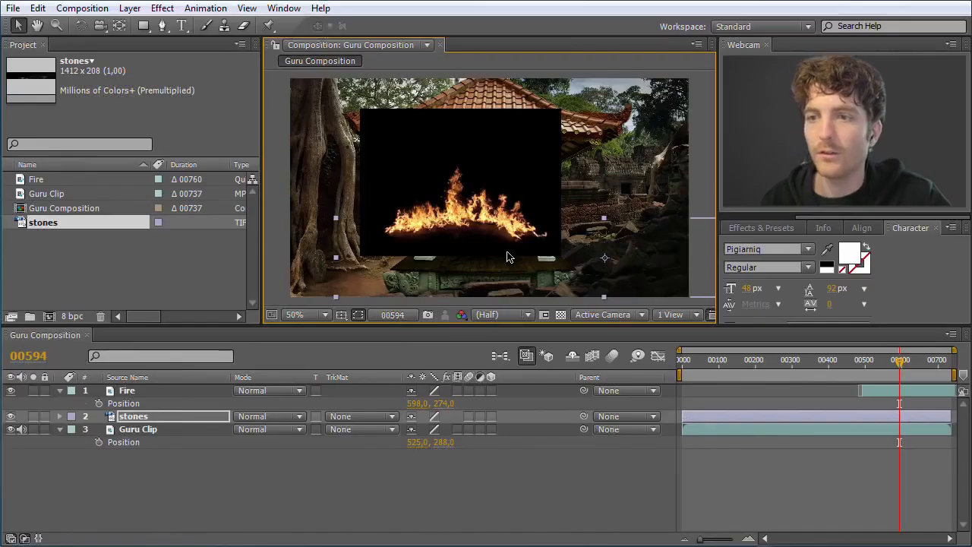
Move the Fire layer down in front of the temple to position 702, 424, and select the stones layer below it
{"action": "left_click", "coordinate": [488, 179]}
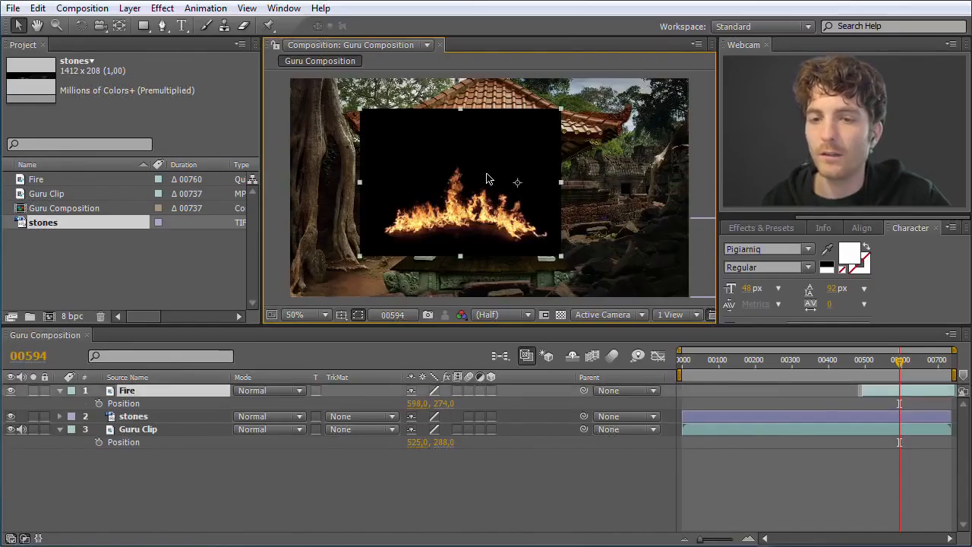
{"action": "left_click_drag", "start_coordinate": [473, 172], "coordinate": [512, 227]}
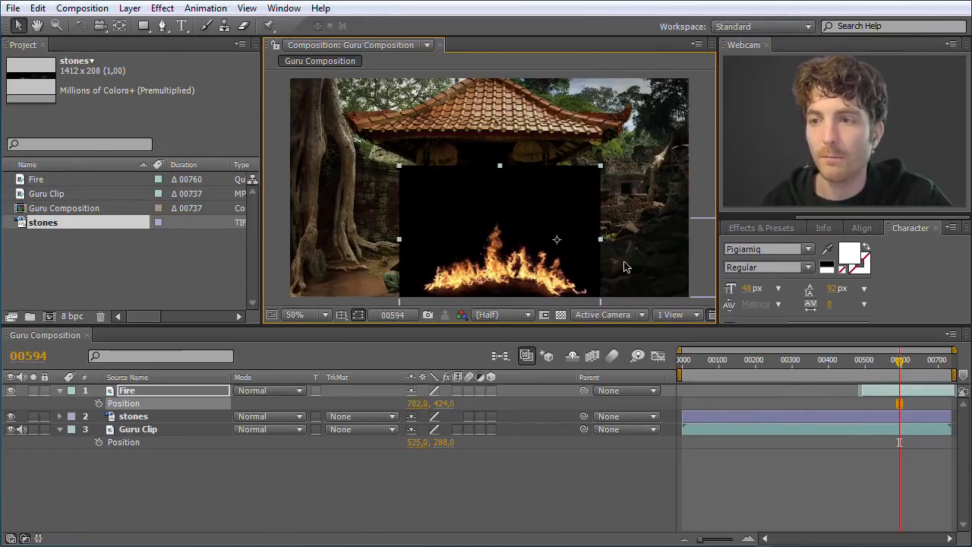
{"action": "key", "text": "ctrl+Down"}
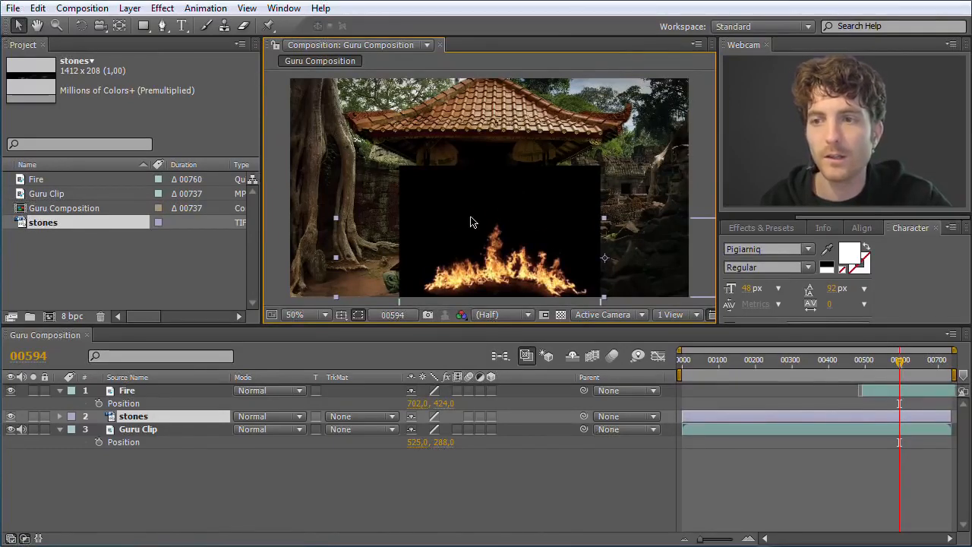
Try the Screen and Lighten blending modes on the Fire layer, ending with Add
{"action": "left_click", "coordinate": [142, 391]}
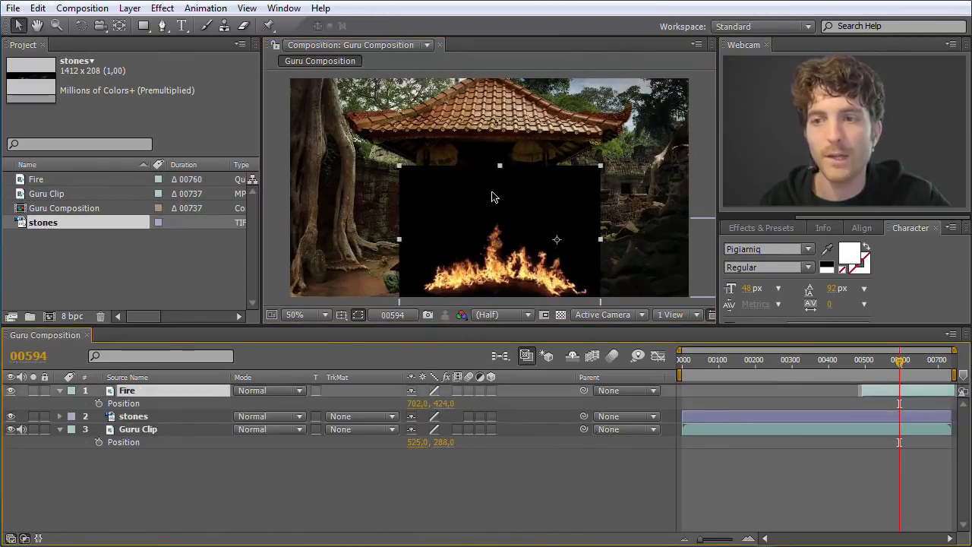
{"action": "left_click", "coordinate": [300, 390]}
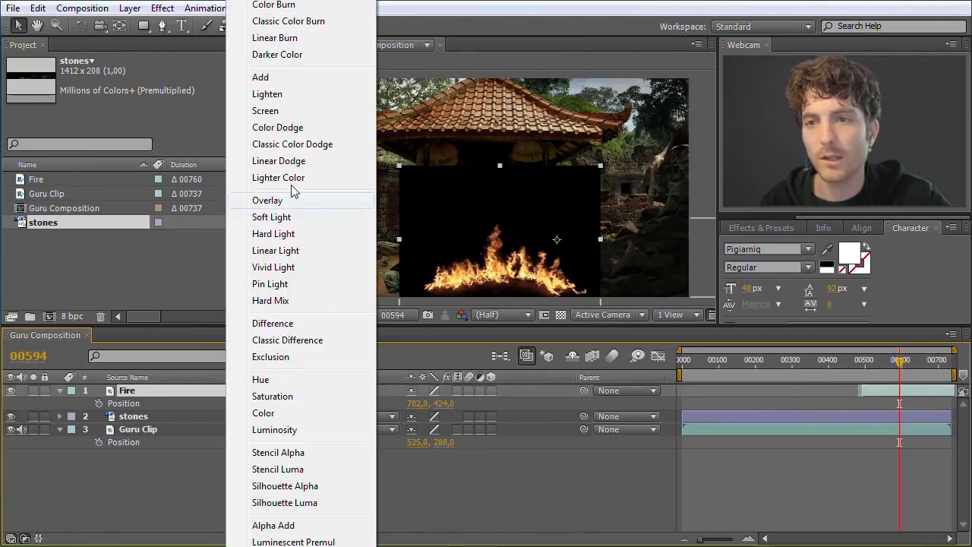
{"action": "left_click", "coordinate": [282, 110]}
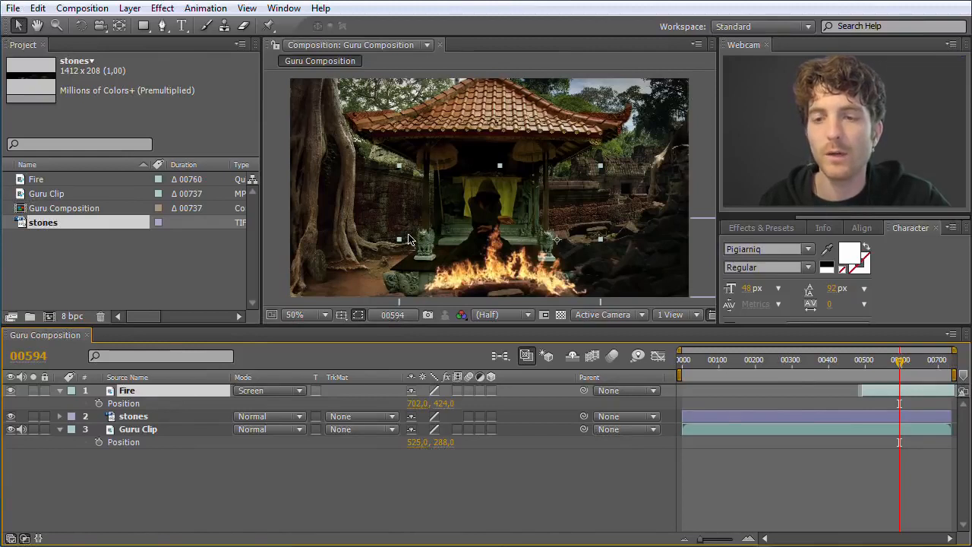
{"action": "left_click", "coordinate": [297, 395]}
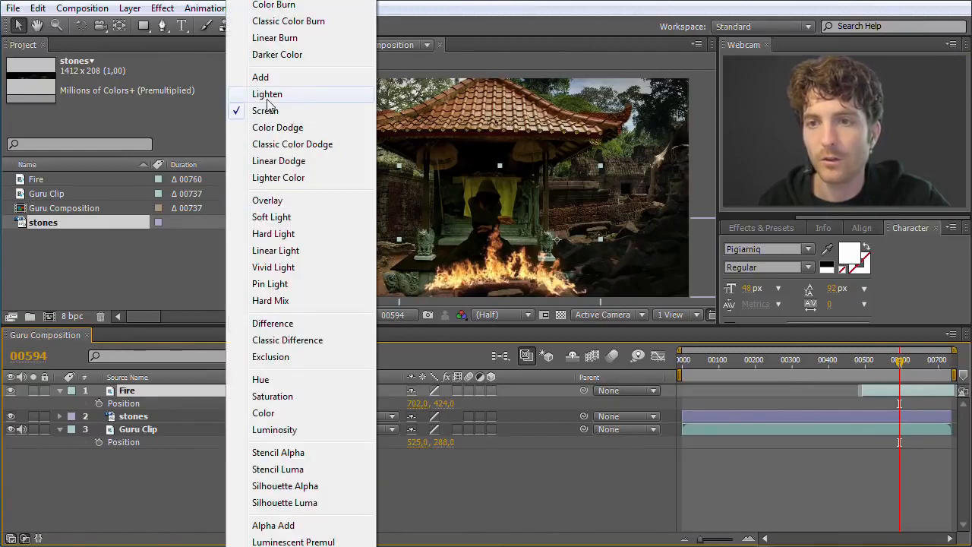
{"action": "left_click", "coordinate": [267, 96]}
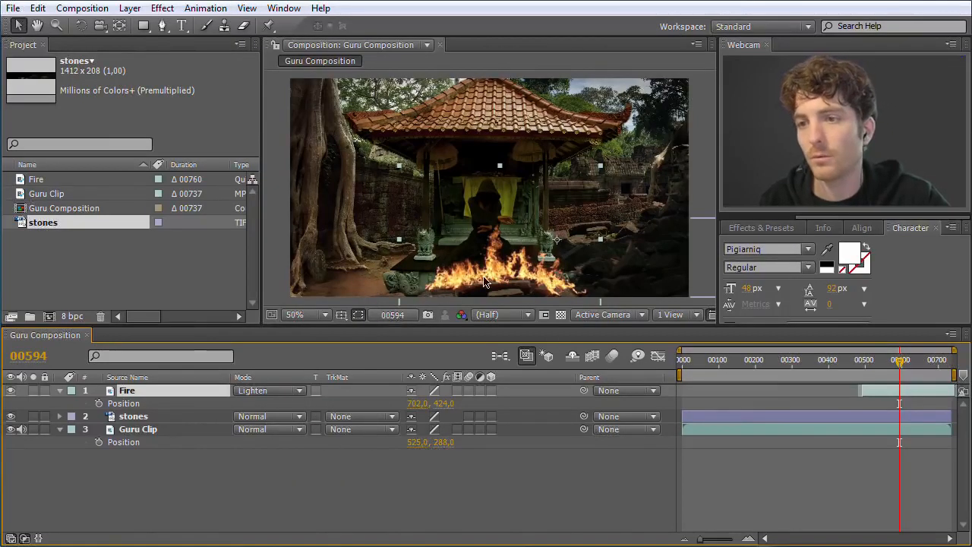
{"action": "left_click", "coordinate": [304, 392]}
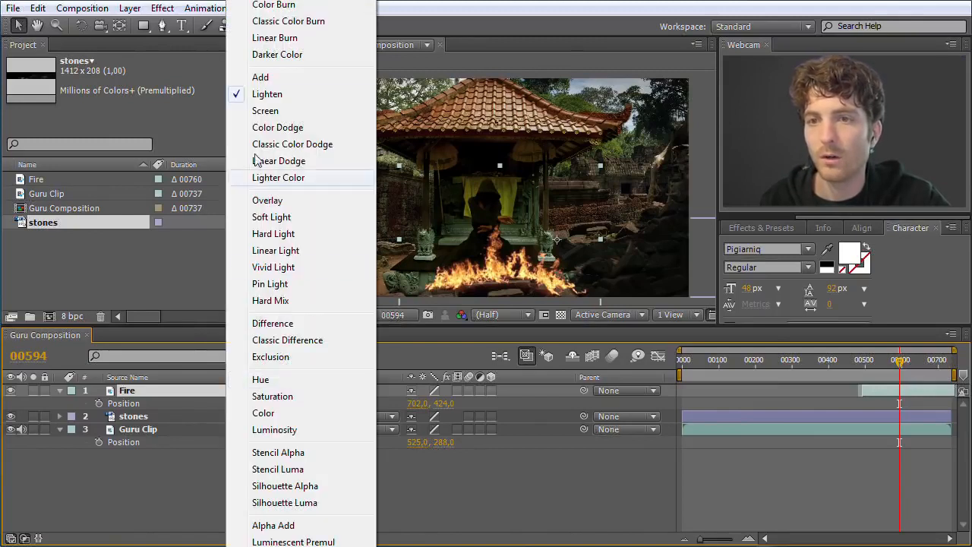
{"action": "left_click", "coordinate": [262, 77]}
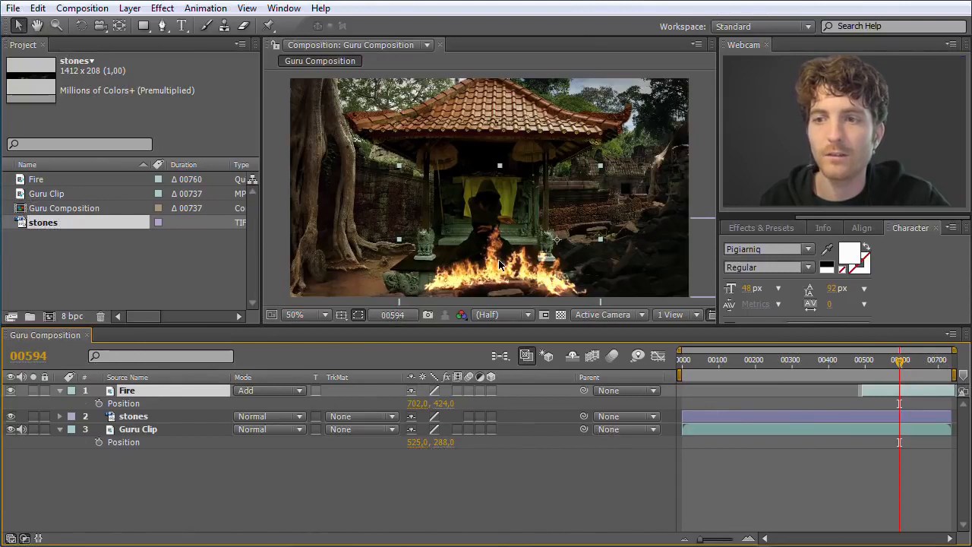
Try the Lighter Color, Vivid Light, Hard Light and Difference blending modes on the Fire layer
{"action": "left_click", "coordinate": [304, 392]}
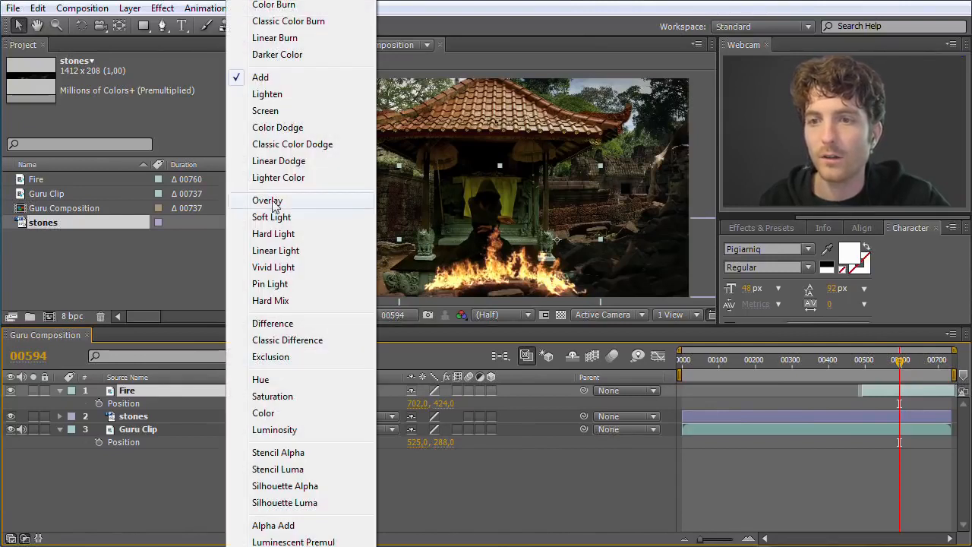
{"action": "left_click", "coordinate": [279, 179]}
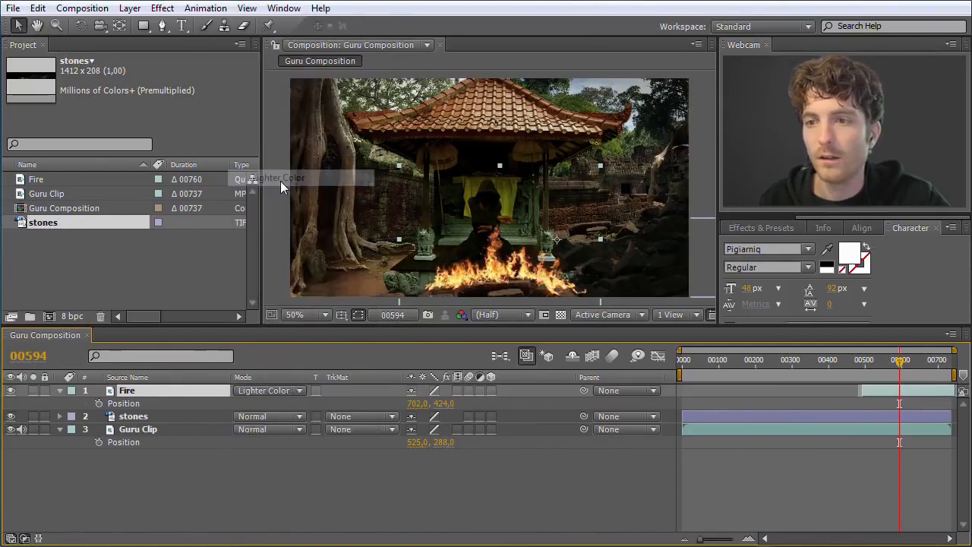
{"action": "left_click", "coordinate": [300, 392]}
{"action": "left_click", "coordinate": [285, 264]}
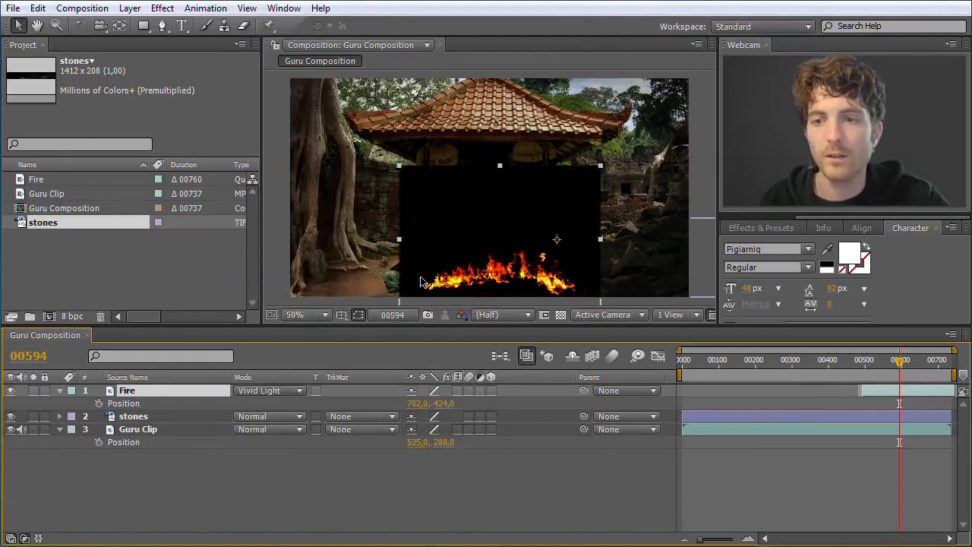
{"action": "left_click", "coordinate": [298, 392]}
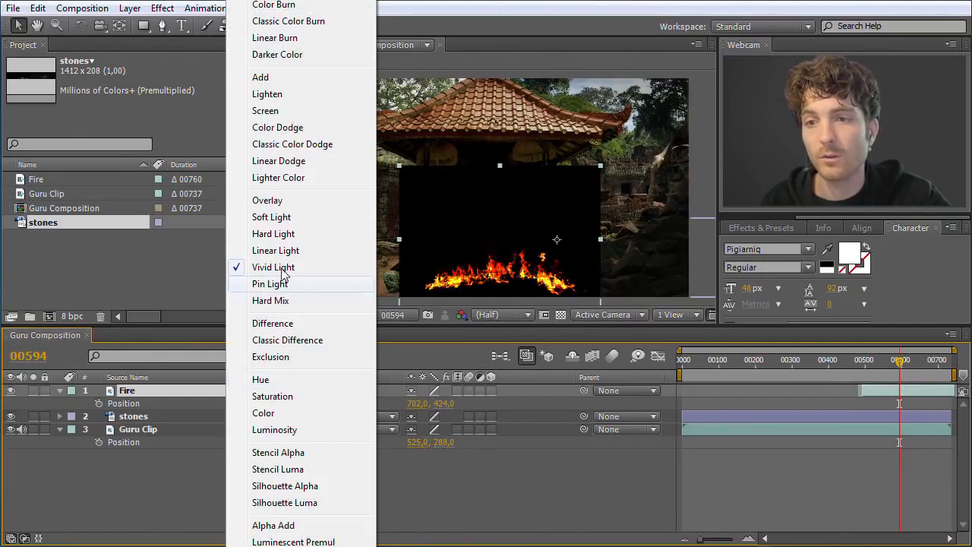
{"action": "left_click", "coordinate": [275, 233]}
{"action": "left_click", "coordinate": [297, 392]}
{"action": "left_click", "coordinate": [287, 322]}
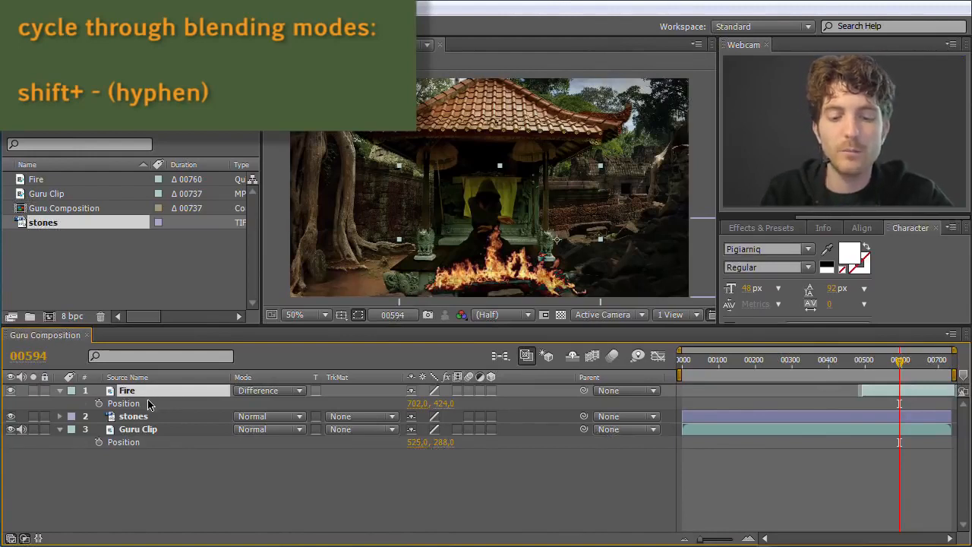
Cycle the Fire layer backward through the blending modes from Difference until it uses Add
{"action": "key", "text": "shift+minus"}
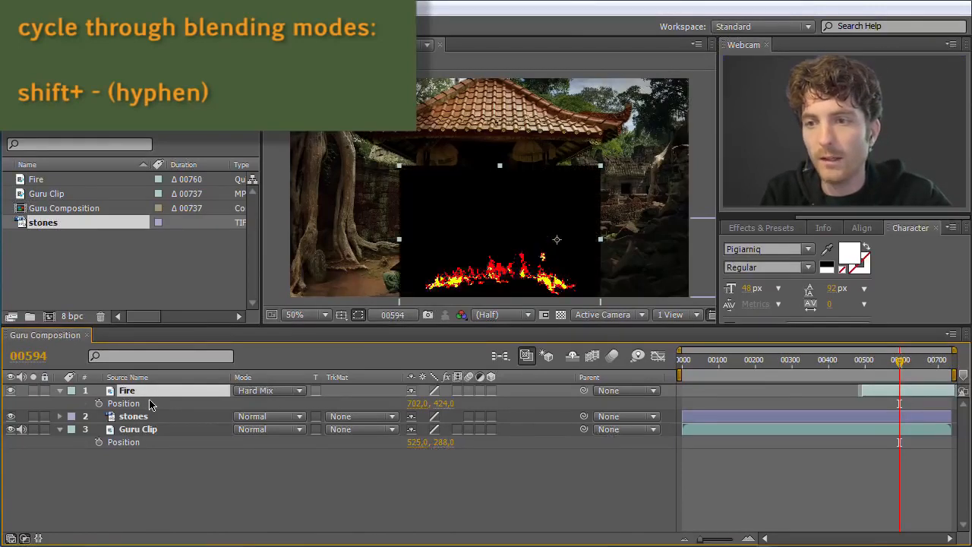
{"action": "key", "text": "shift+minus"}
{"action": "key", "text": "shift+minus"}
{"action": "key", "text": "shift+minus"}
{"action": "key", "text": "shift+minus"}
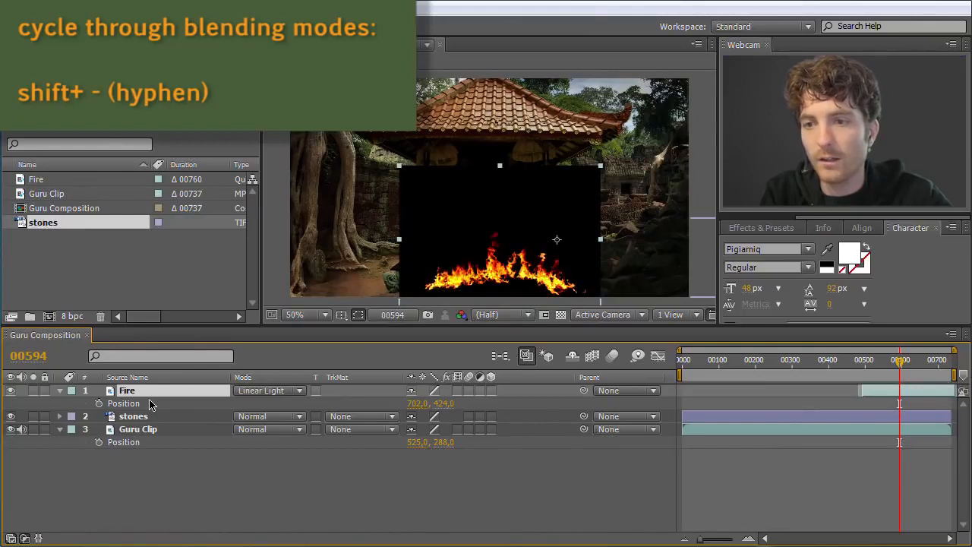
{"action": "key", "text": "shift+minus"}
{"action": "key", "text": "shift+minus"}
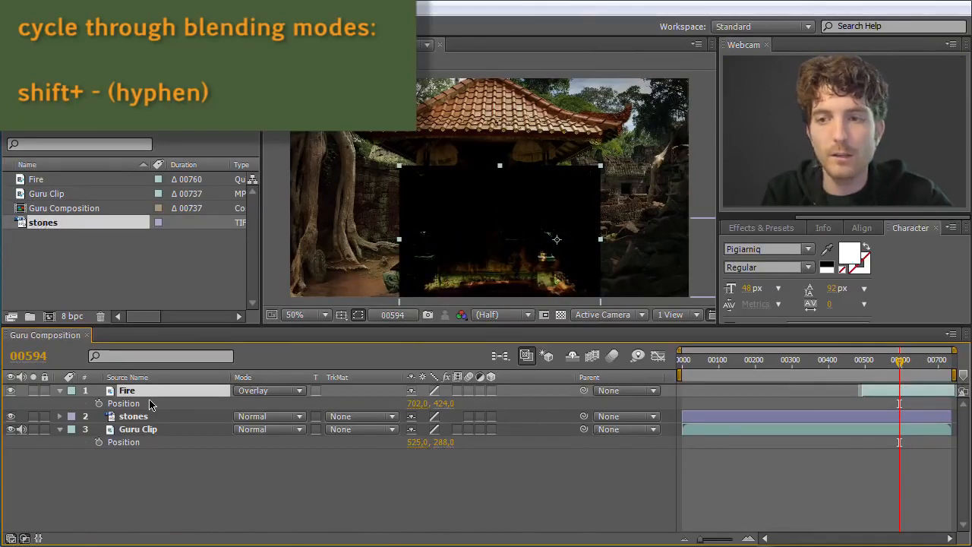
{"action": "key", "text": "shift+minus"}
{"action": "key", "text": "shift+minus"}
{"action": "key", "text": "shift+minus"}
{"action": "key", "text": "shift+minus"}
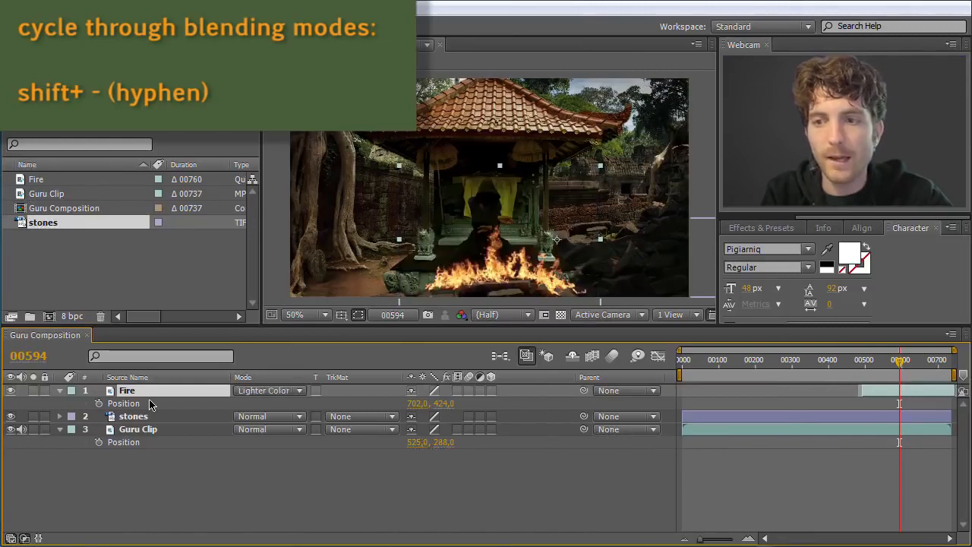
{"action": "key", "text": "shift+minus"}
{"action": "key", "text": "shift+minus"}
{"action": "key", "text": "shift+minus"}
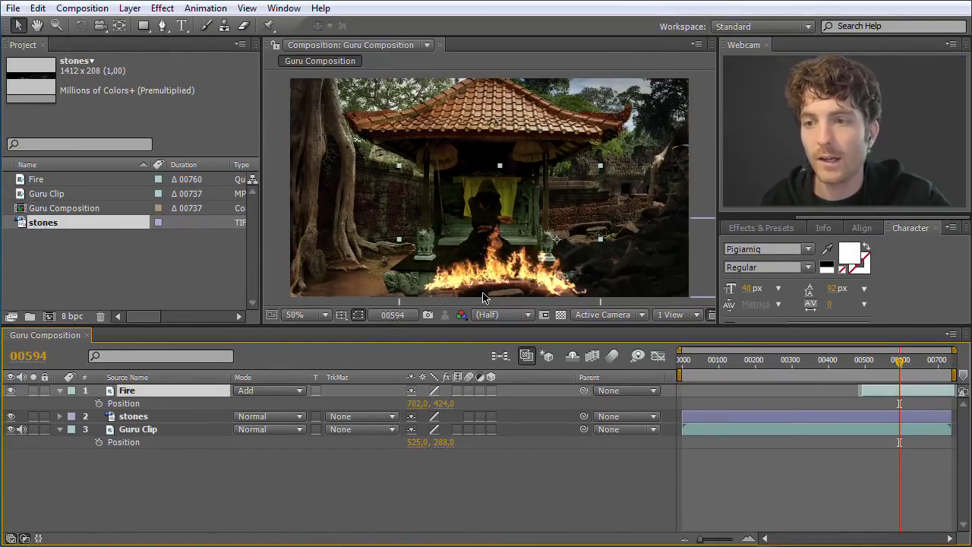
Nudge the Fire layer to position 698, 434, then set its vertical scale to 81% and link the scale proportions again
{"action": "mouse_move", "coordinate": [496, 264]}
{"action": "left_mouse_down"}
{"action": "mouse_move", "coordinate": [497, 252]}
{"action": "mouse_move", "coordinate": [495, 267]}
{"action": "left_mouse_up"}
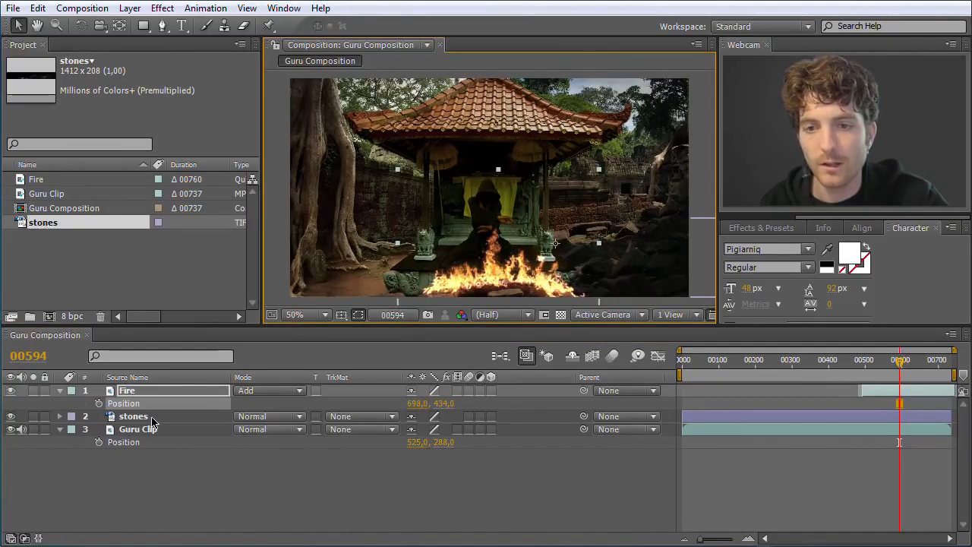
{"action": "key", "text": "s"}
{"action": "mouse_move", "coordinate": [452, 408]}
{"action": "left_mouse_down"}
{"action": "mouse_move", "coordinate": [462, 409]}
{"action": "mouse_move", "coordinate": [451, 410]}
{"action": "left_mouse_up"}
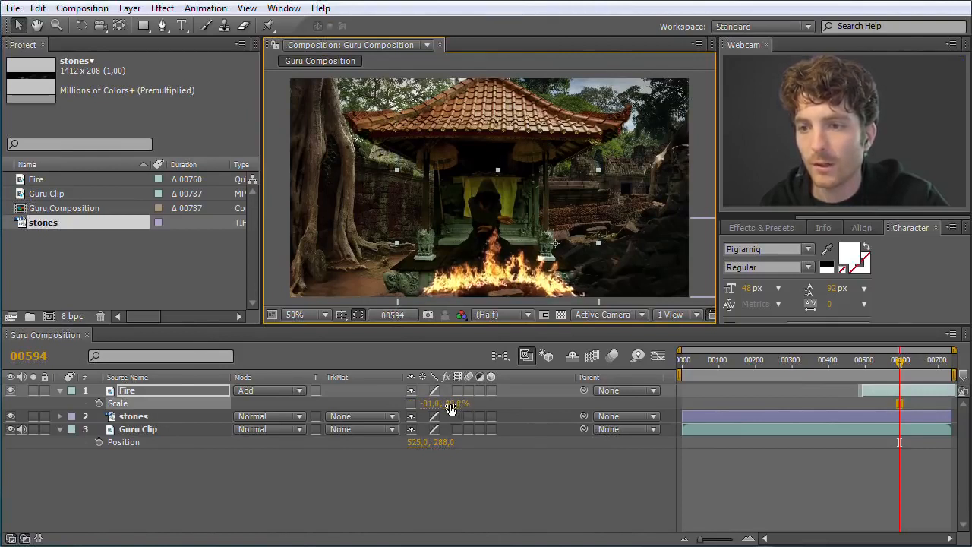
{"action": "left_click", "coordinate": [455, 405]}
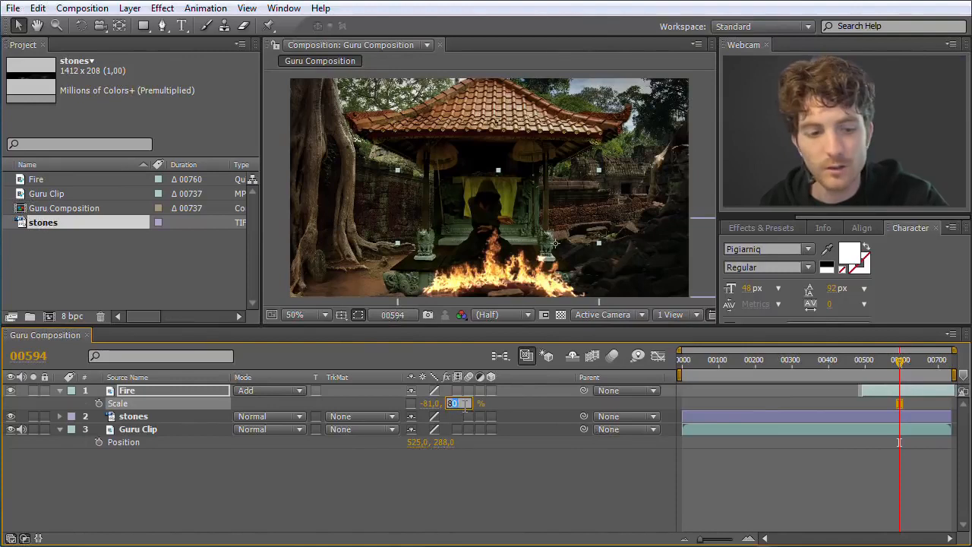
{"action": "key", "text": "Return"}
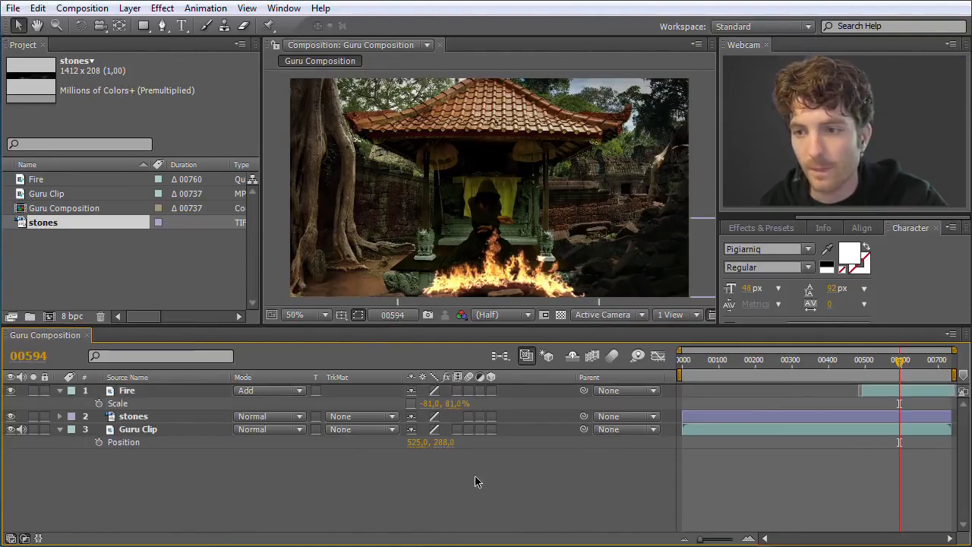
{"action": "left_click", "coordinate": [411, 405]}
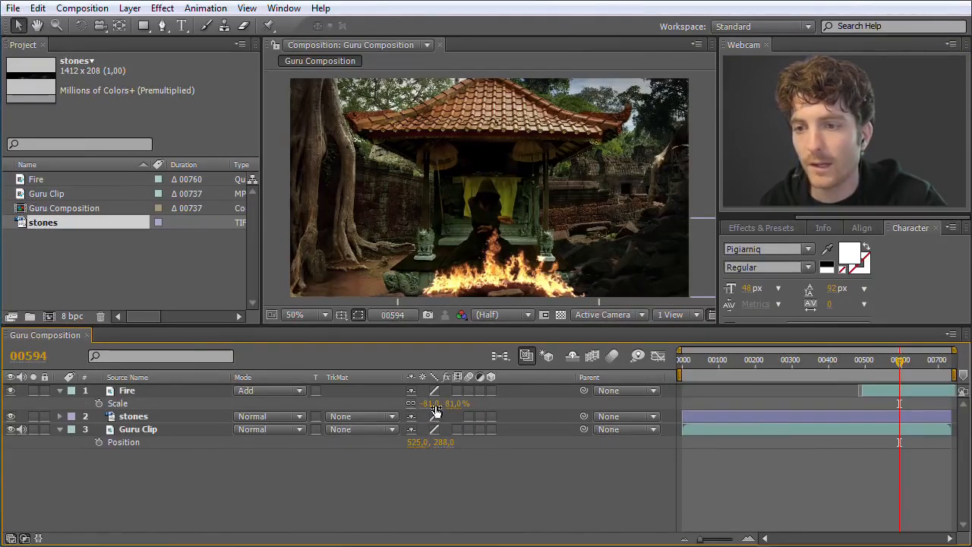
{"action": "mouse_move", "coordinate": [456, 410]}
{"action": "left_mouse_down"}
{"action": "mouse_move", "coordinate": [472, 410]}
{"action": "mouse_move", "coordinate": [444, 411]}
{"action": "mouse_move", "coordinate": [456, 408]}
{"action": "left_mouse_up"}
Move the current time to frame 446, show the preview controls and play the composition to check the fire, stopping at frame 666
{"action": "left_click_drag", "start_coordinate": [900, 362], "coordinate": [847, 365]}
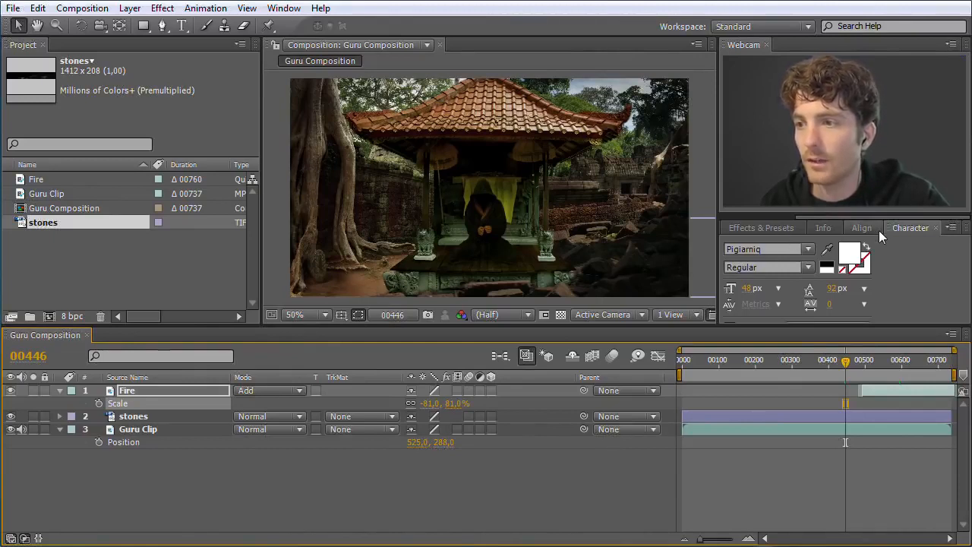
{"action": "left_click_drag", "start_coordinate": [838, 217], "coordinate": [763, 218]}
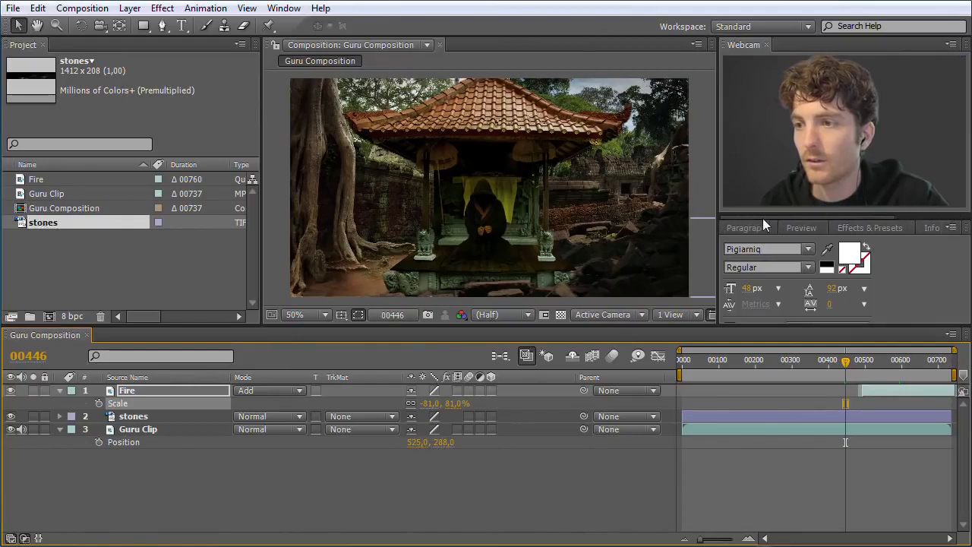
{"action": "left_click", "coordinate": [802, 228]}
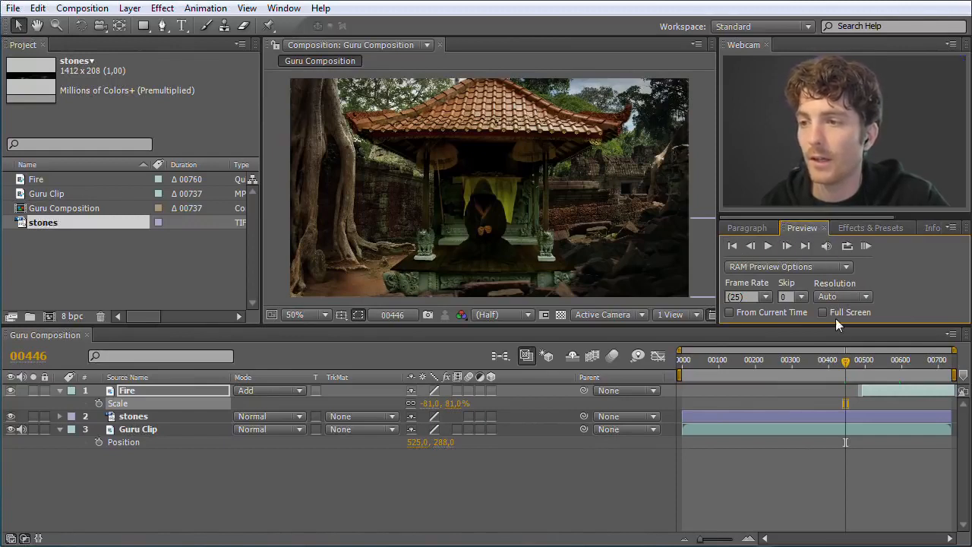
{"action": "left_click", "coordinate": [767, 245]}
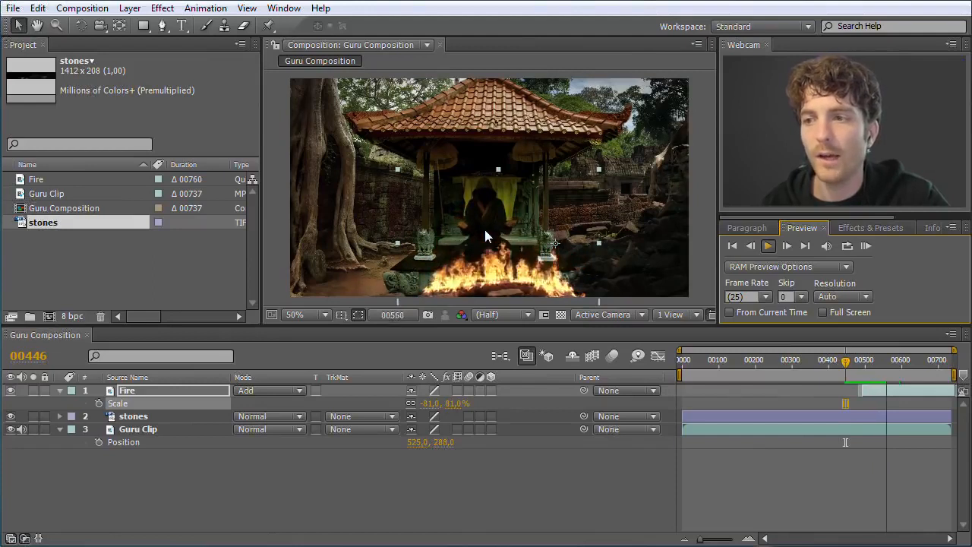
{"action": "left_click", "coordinate": [772, 244]}
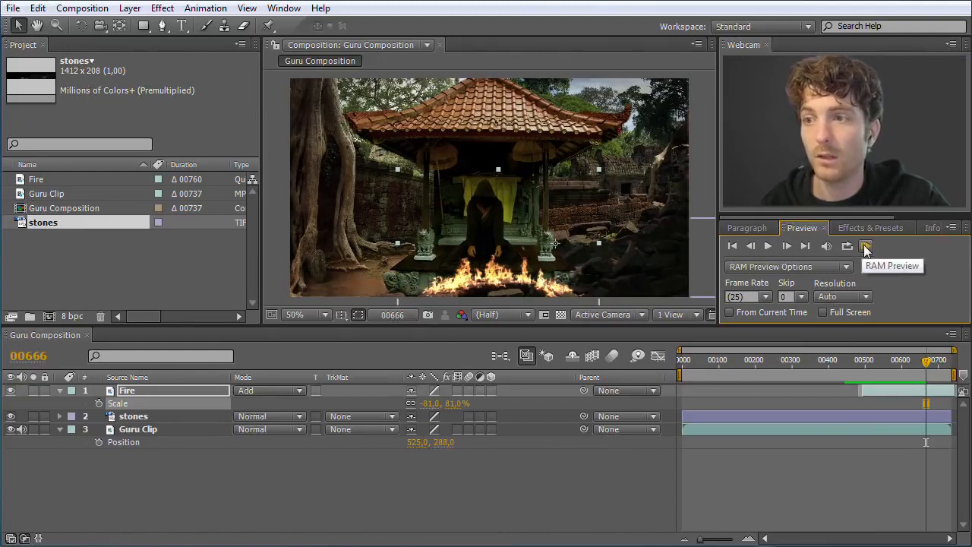
Shorten the work area so it runs from about frame 165 to about frame 620
{"action": "left_click_drag", "start_coordinate": [680, 375], "coordinate": [739, 376]}
{"action": "mouse_move", "coordinate": [954, 376]}
{"action": "left_mouse_down"}
{"action": "mouse_move", "coordinate": [755, 375]}
{"action": "mouse_move", "coordinate": [906, 373]}
{"action": "left_mouse_up"}
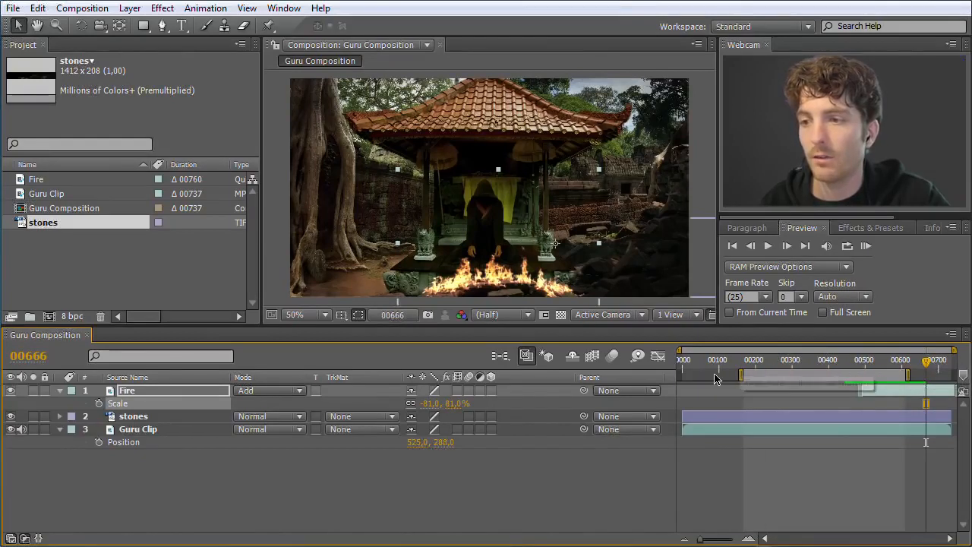
Start the work area at about frame 355 and run a RAM preview of it, stopping the playback
{"action": "left_click_drag", "start_coordinate": [742, 374], "coordinate": [813, 374]}
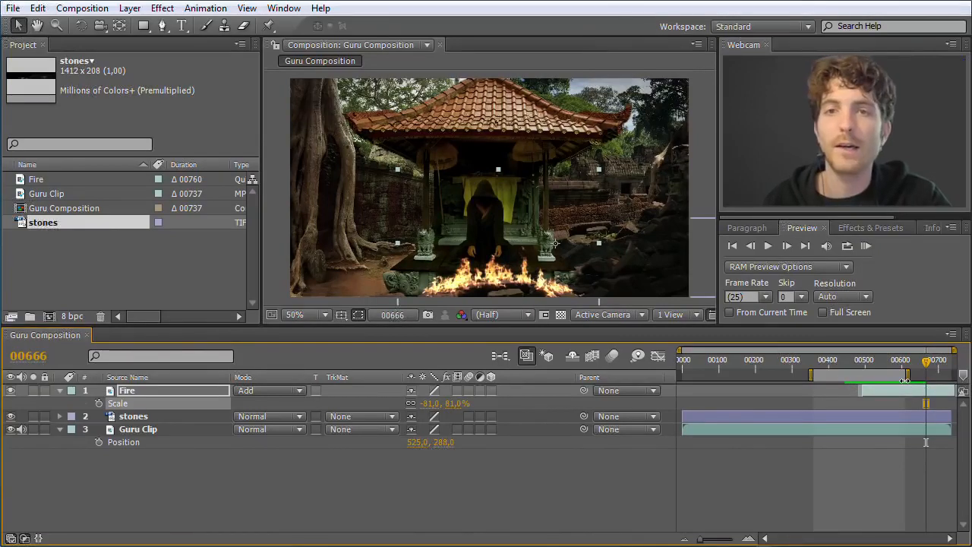
{"action": "left_click", "coordinate": [866, 247]}
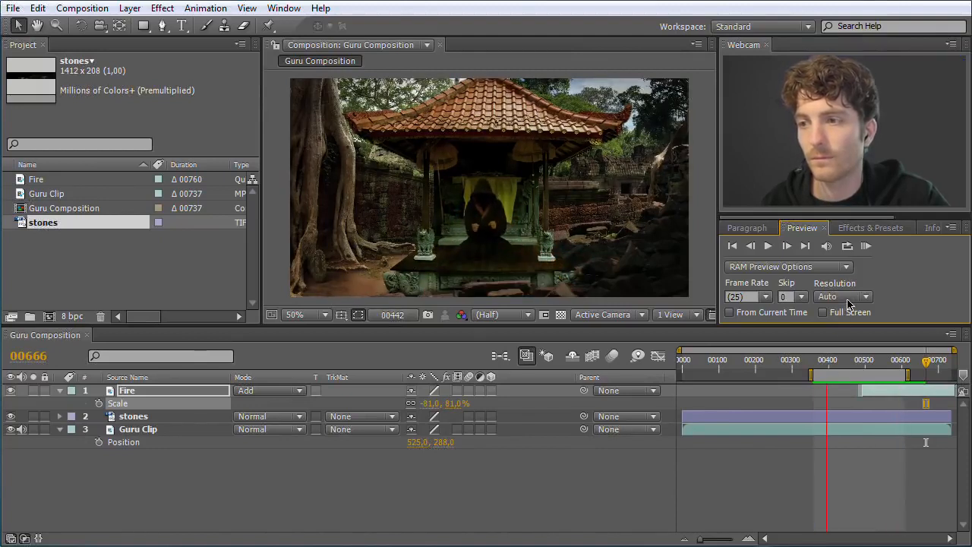
{"action": "left_click", "coordinate": [867, 249]}
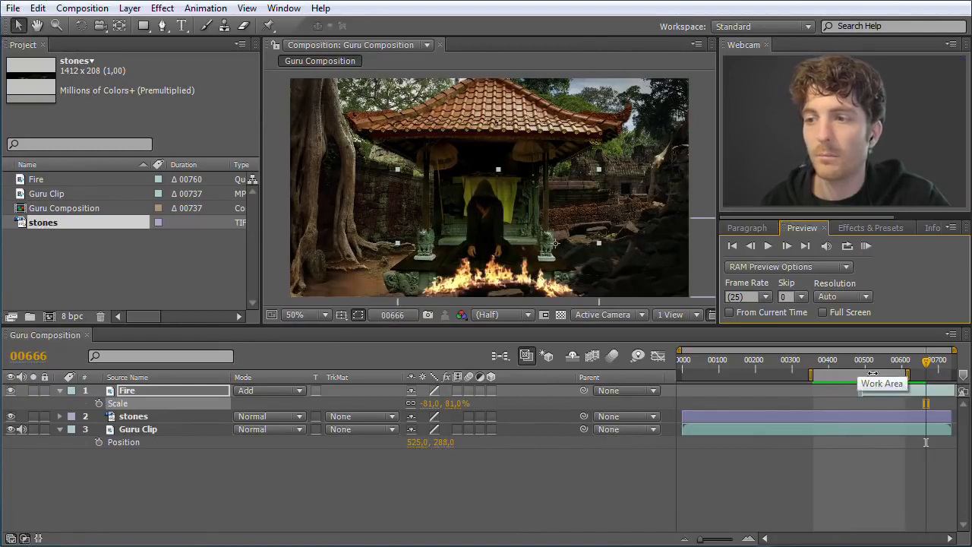
Cycle the preview's loop option through its playback modes until it is set to continuous looping again
{"action": "left_click", "coordinate": [848, 247]}
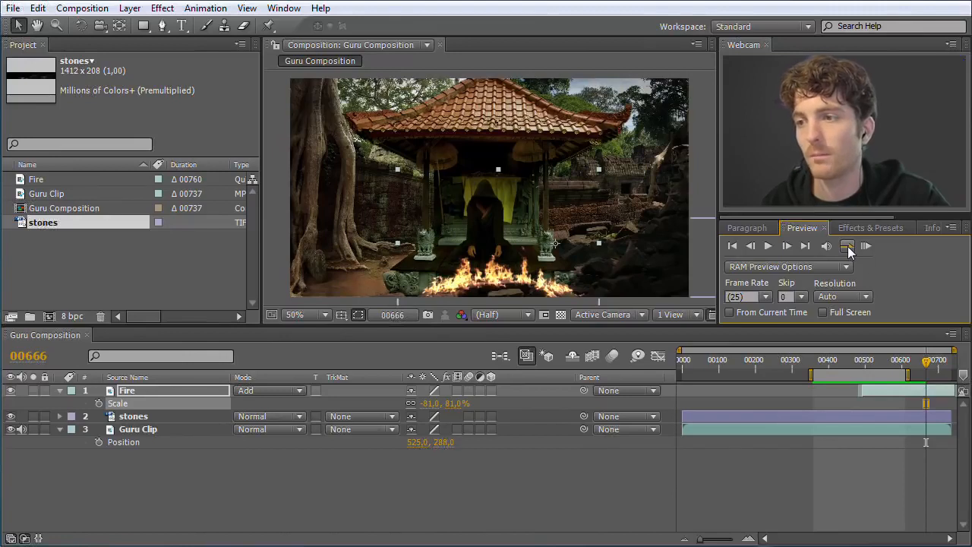
{"action": "left_click", "coordinate": [848, 248]}
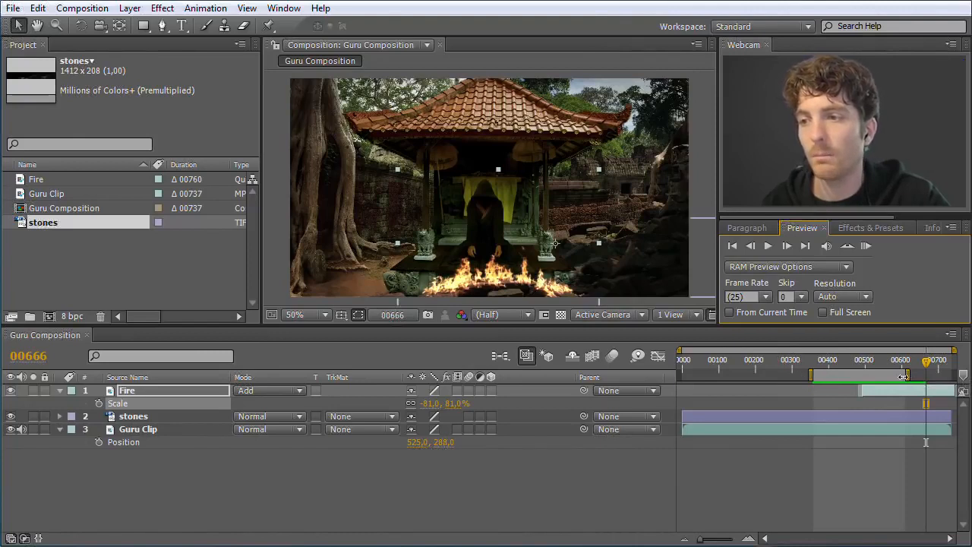
{"action": "left_click", "coordinate": [847, 249]}
{"action": "left_click", "coordinate": [848, 249]}
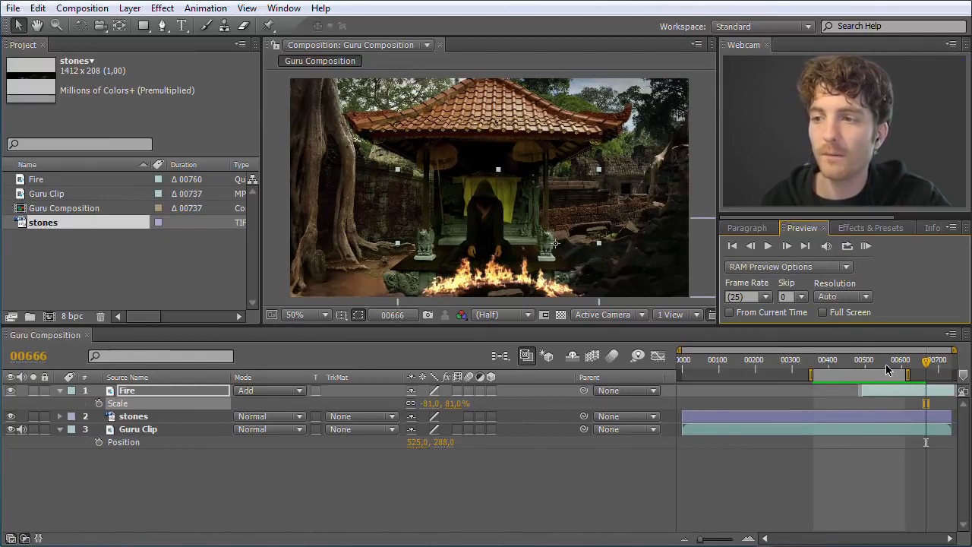
{"action": "left_click", "coordinate": [927, 364]}
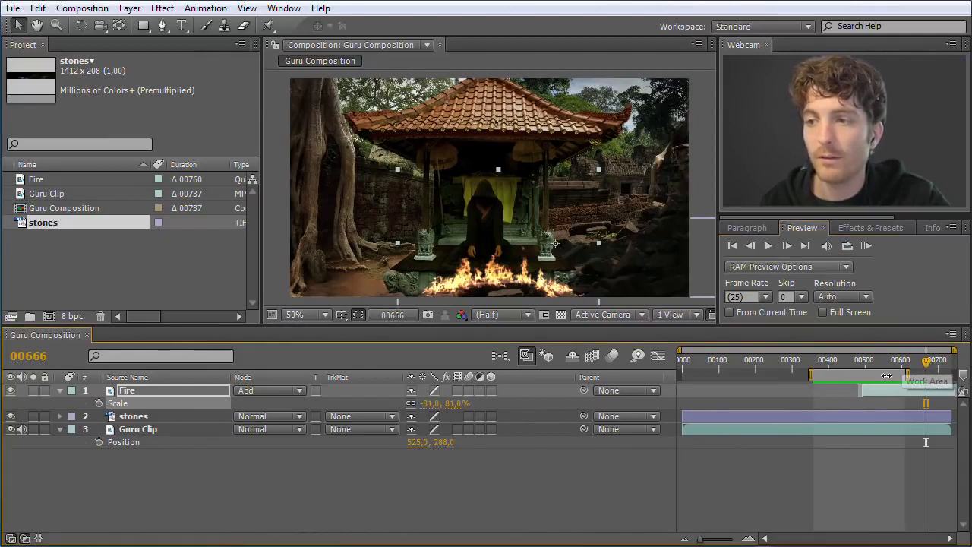
Shift the whole work area earlier to about frames 75 to 330 and run a RAM preview of it
{"action": "left_click_drag", "start_coordinate": [879, 376], "coordinate": [778, 377]}
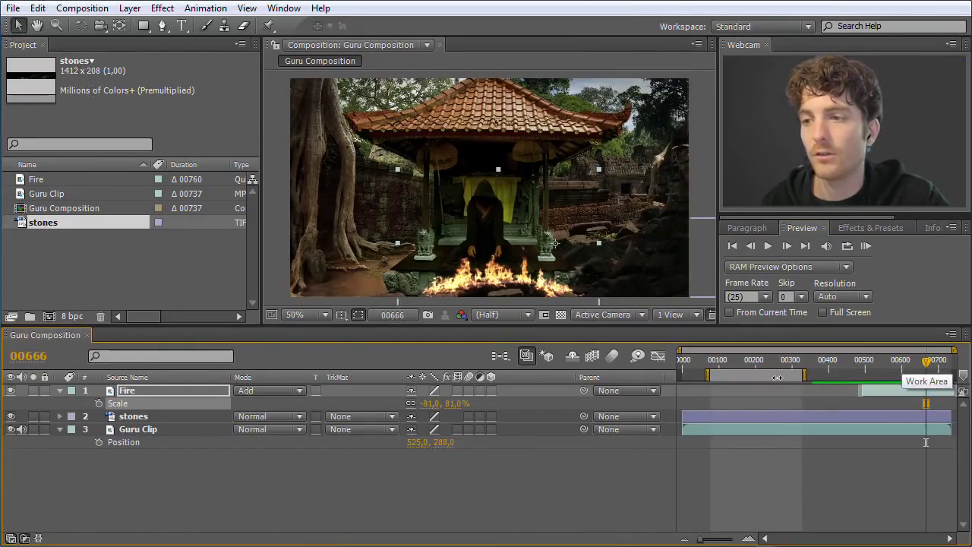
{"action": "left_click", "coordinate": [866, 247]}
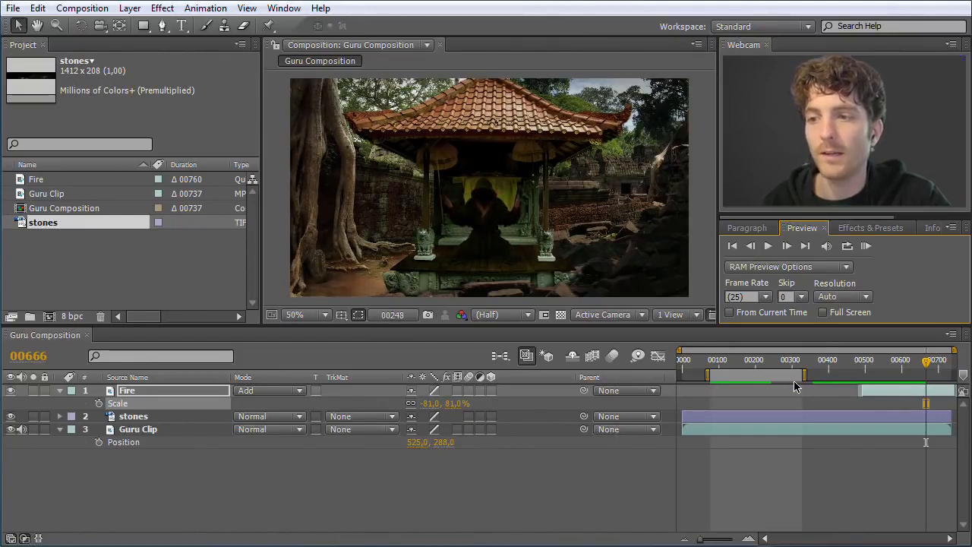
{"action": "left_click", "coordinate": [871, 250]}
Shift the whole work area later to about frames 410 to 665 and RAM preview the fire's appearance
{"action": "left_click_drag", "start_coordinate": [753, 374], "coordinate": [873, 370]}
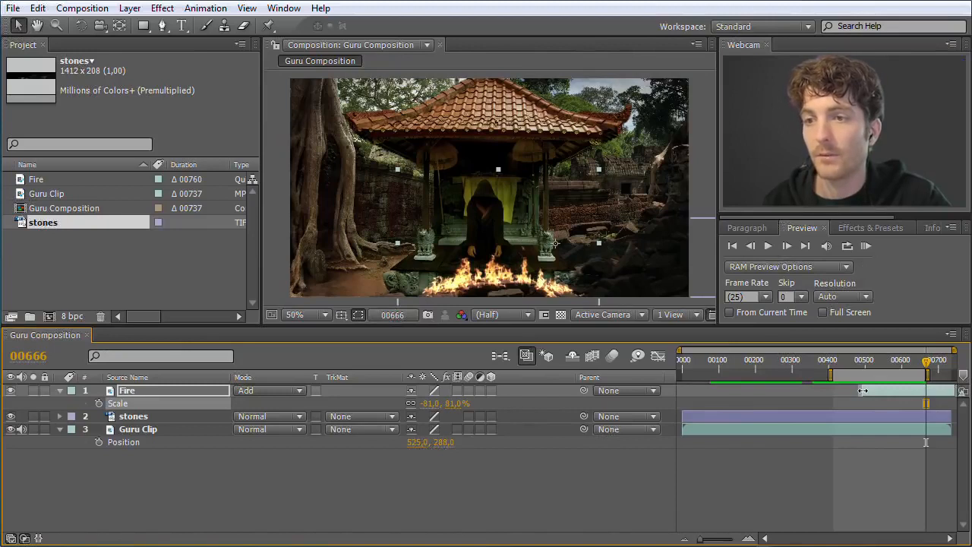
{"action": "left_click", "coordinate": [866, 248]}
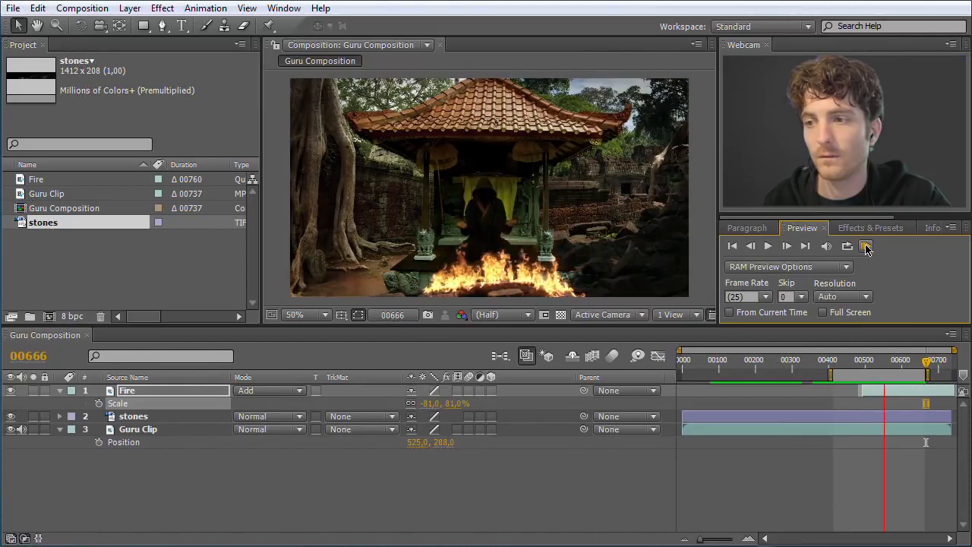
{"action": "left_click", "coordinate": [868, 248]}
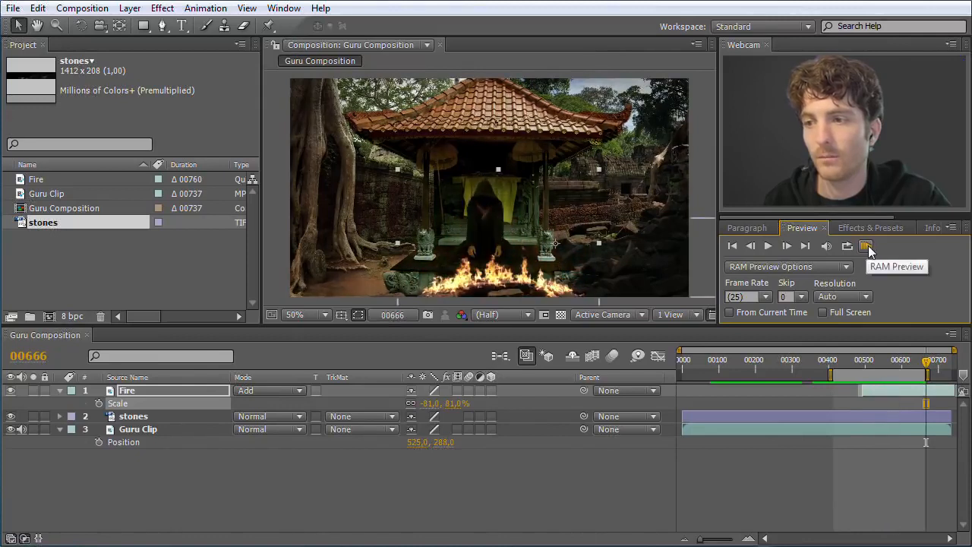
Move the current time to frame 592 and slide the Fire layer later so it starts there
{"action": "left_click_drag", "start_coordinate": [926, 363], "coordinate": [900, 370]}
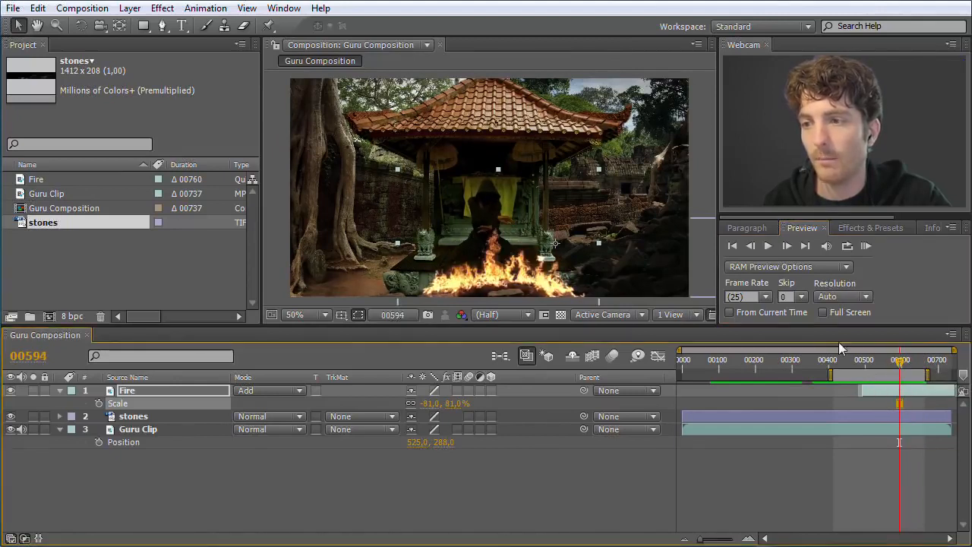
{"action": "mouse_move", "coordinate": [900, 365]}
{"action": "left_mouse_down"}
{"action": "mouse_move", "coordinate": [892, 365]}
{"action": "mouse_move", "coordinate": [918, 369]}
{"action": "mouse_move", "coordinate": [891, 370]}
{"action": "mouse_move", "coordinate": [900, 372]}
{"action": "left_mouse_up"}
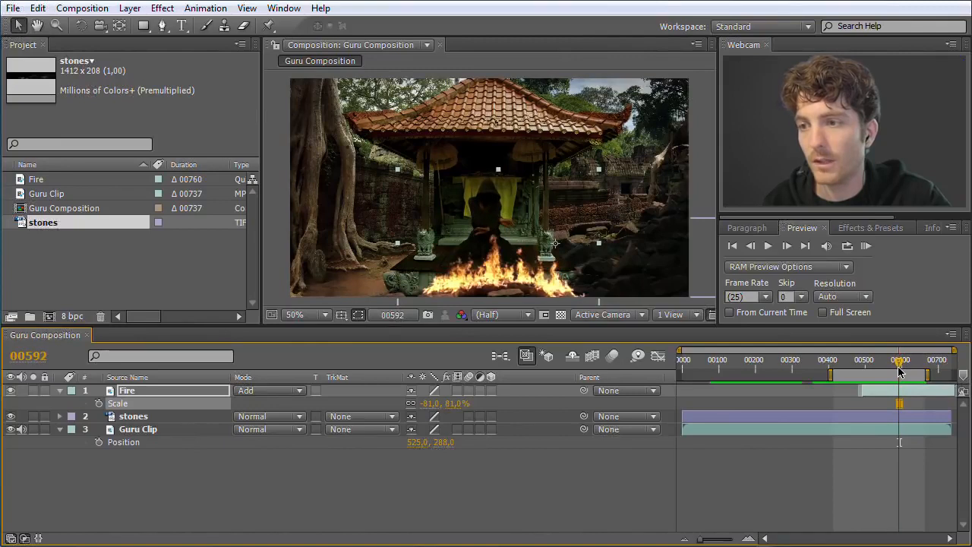
{"action": "left_click", "coordinate": [877, 394]}
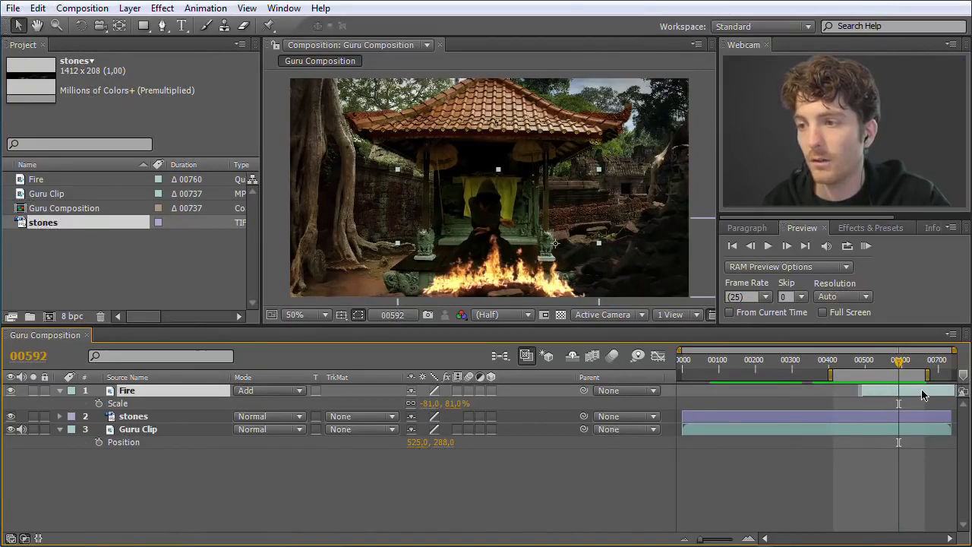
{"action": "left_click_drag", "start_coordinate": [910, 395], "coordinate": [946, 397]}
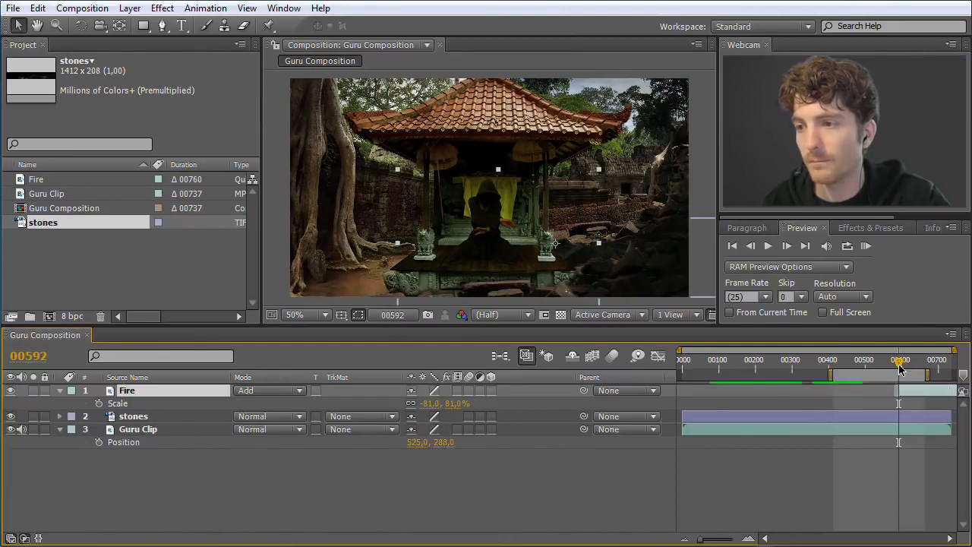
Start the work area at about frame 540 and RAM preview the retimed fire, stopping the playback
{"action": "left_click_drag", "start_coordinate": [830, 375], "coordinate": [878, 376]}
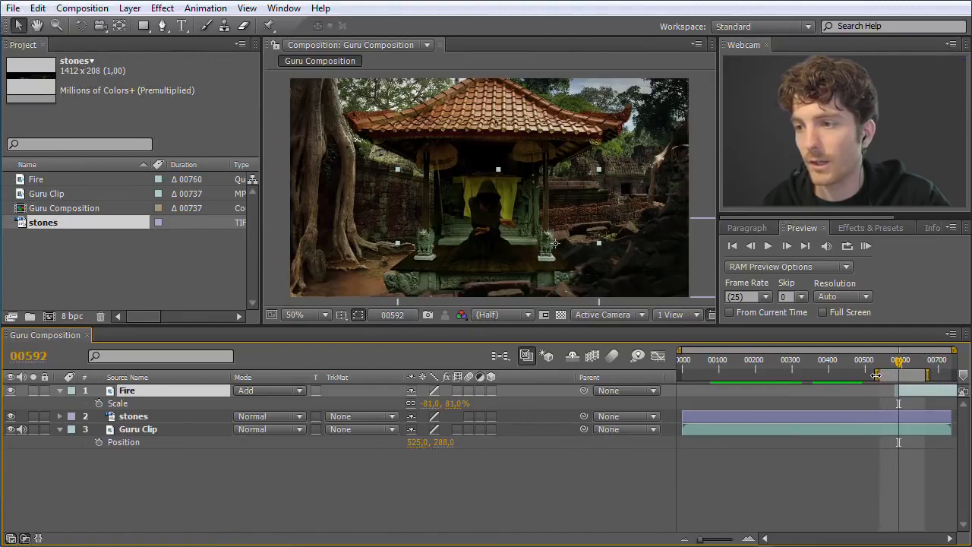
{"action": "left_click", "coordinate": [866, 248]}
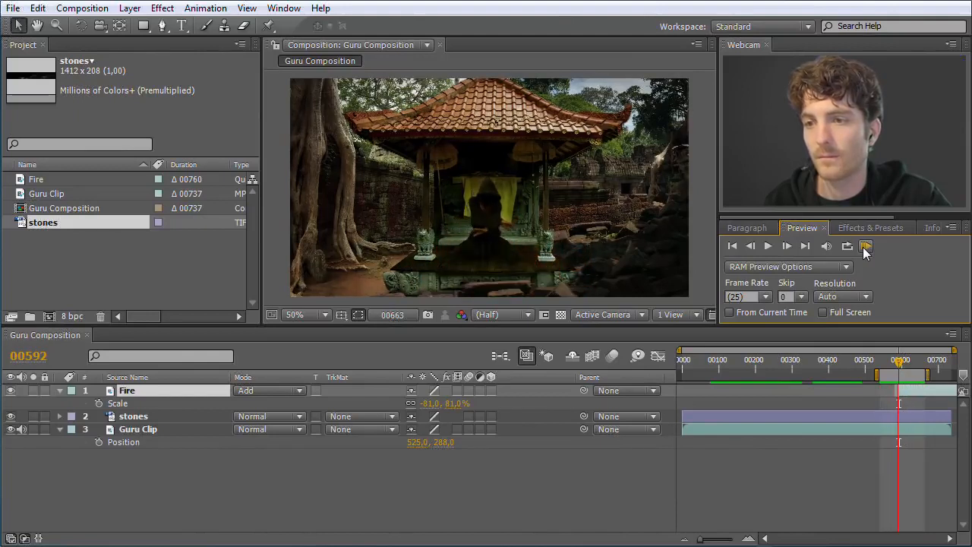
{"action": "left_click", "coordinate": [865, 249]}
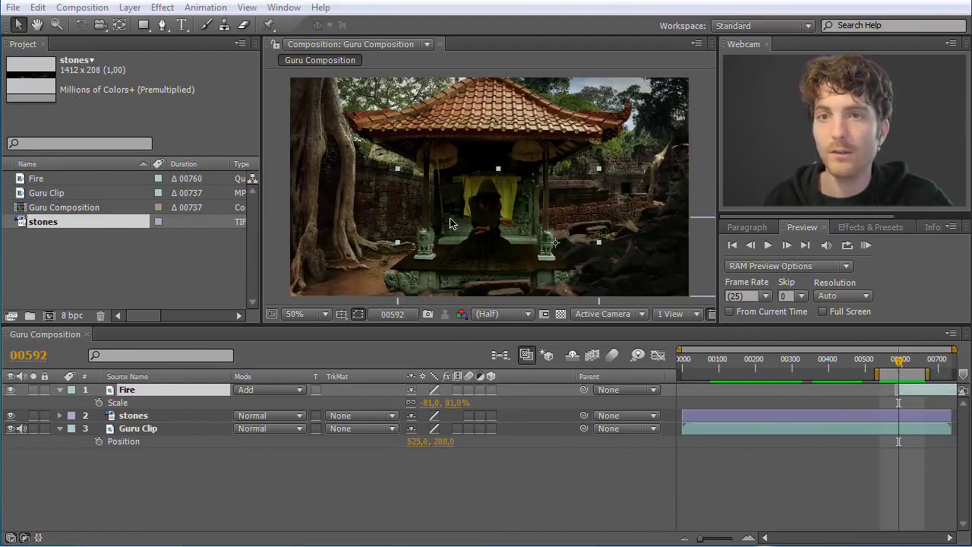
Extend the work area over the composition's full duration and move the current time to frame 390
{"action": "left_click_drag", "start_coordinate": [880, 375], "coordinate": [662, 375]}
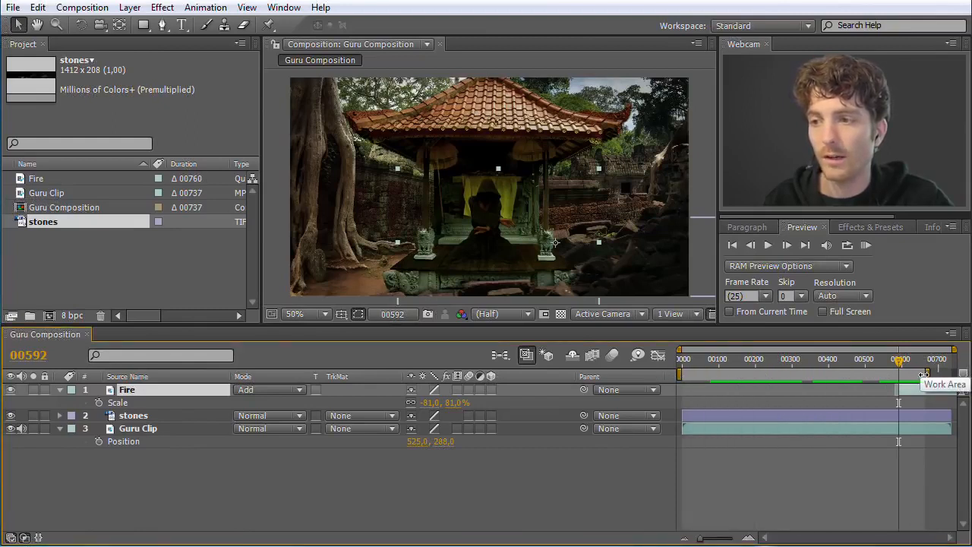
{"action": "left_click_drag", "start_coordinate": [918, 373], "coordinate": [942, 373]}
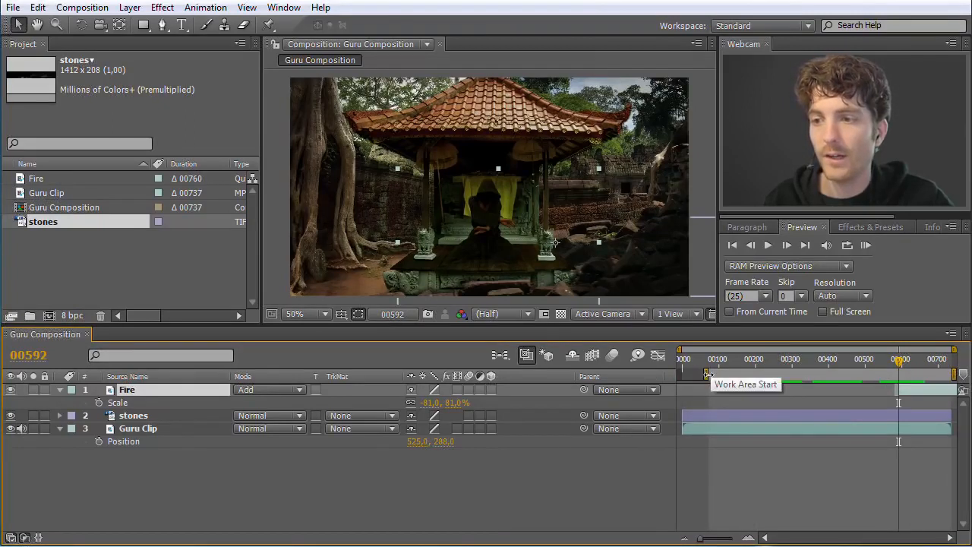
{"action": "left_click_drag", "start_coordinate": [706, 374], "coordinate": [680, 375]}
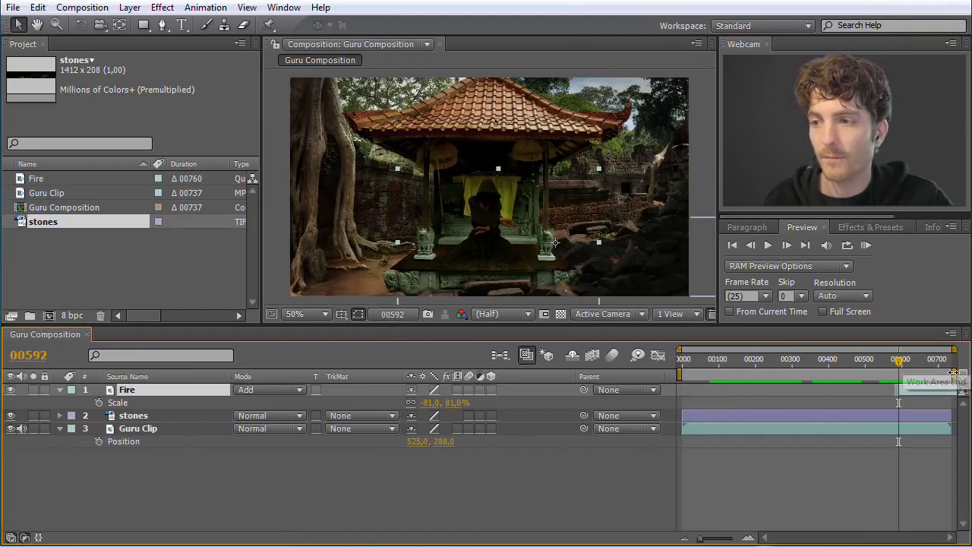
{"action": "left_click", "coordinate": [951, 368]}
{"action": "left_click_drag", "start_coordinate": [951, 370], "coordinate": [826, 367]}
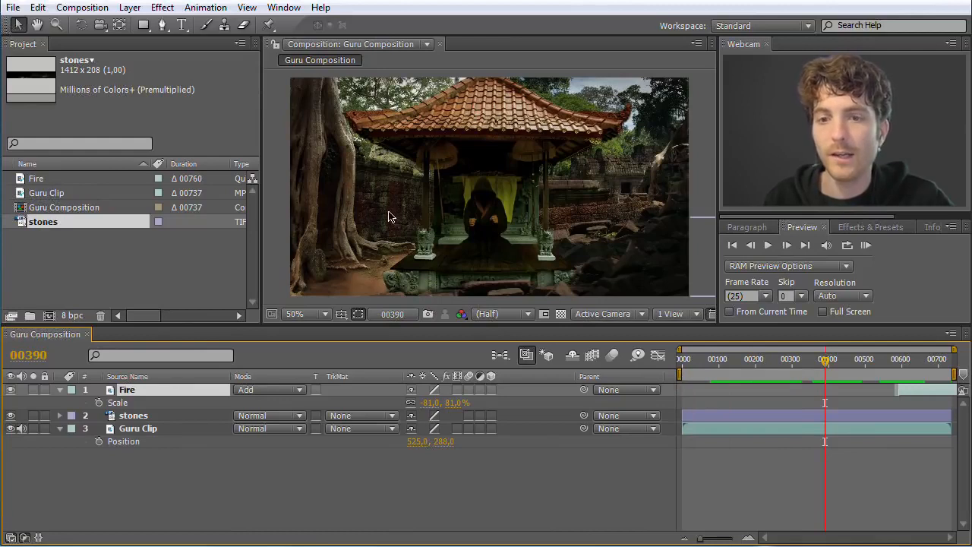
Add Guru Composition to the render queue and use the Best Settings template for its render settings
{"action": "left_click", "coordinate": [99, 10]}
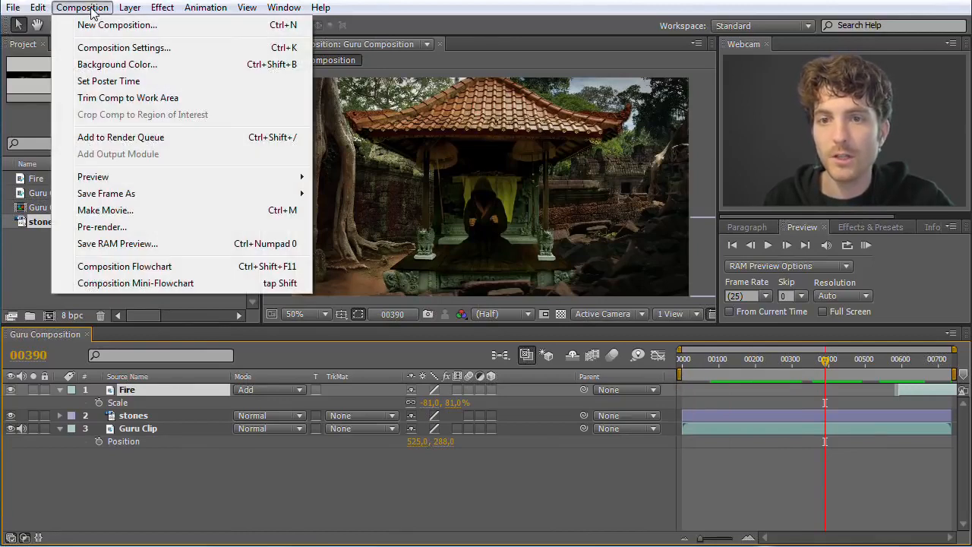
{"action": "left_click", "coordinate": [117, 140]}
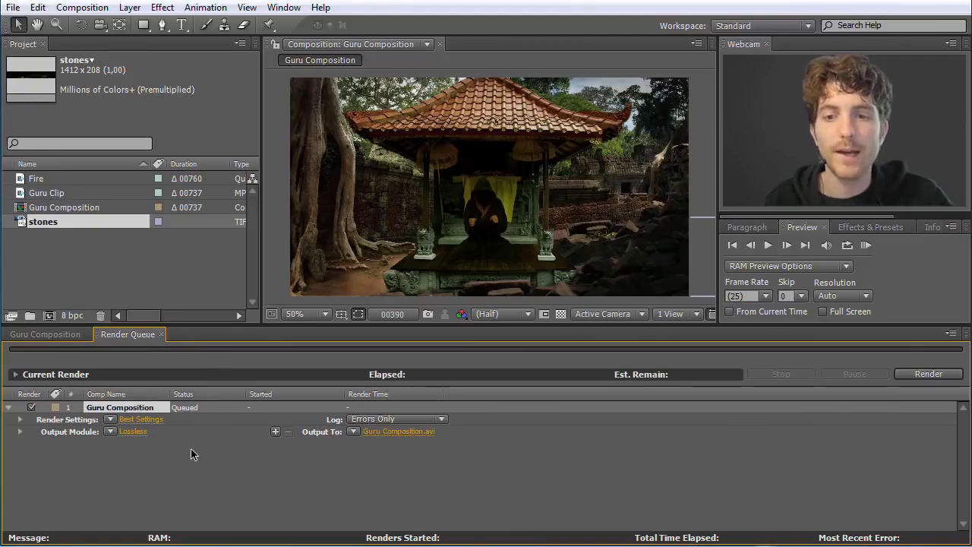
{"action": "left_click", "coordinate": [110, 420]}
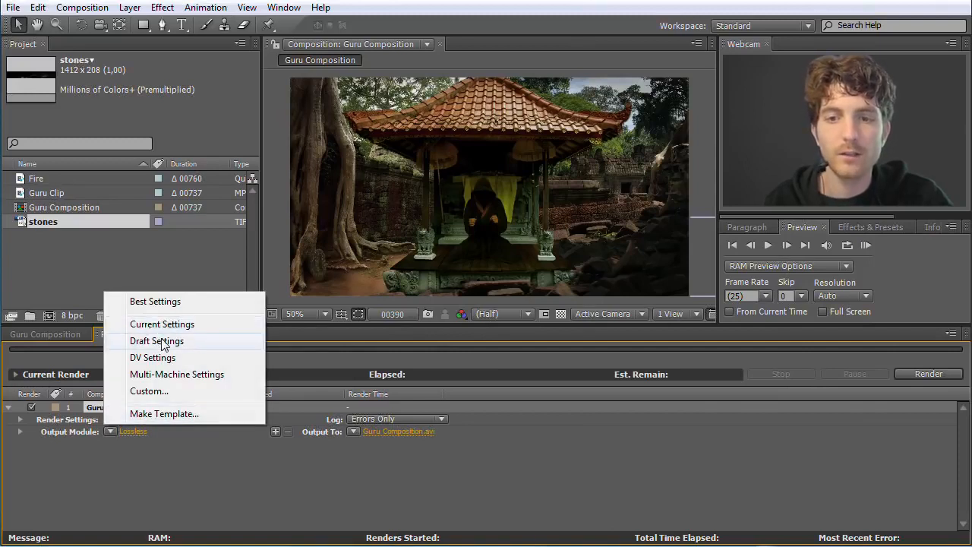
{"action": "left_click", "coordinate": [163, 301]}
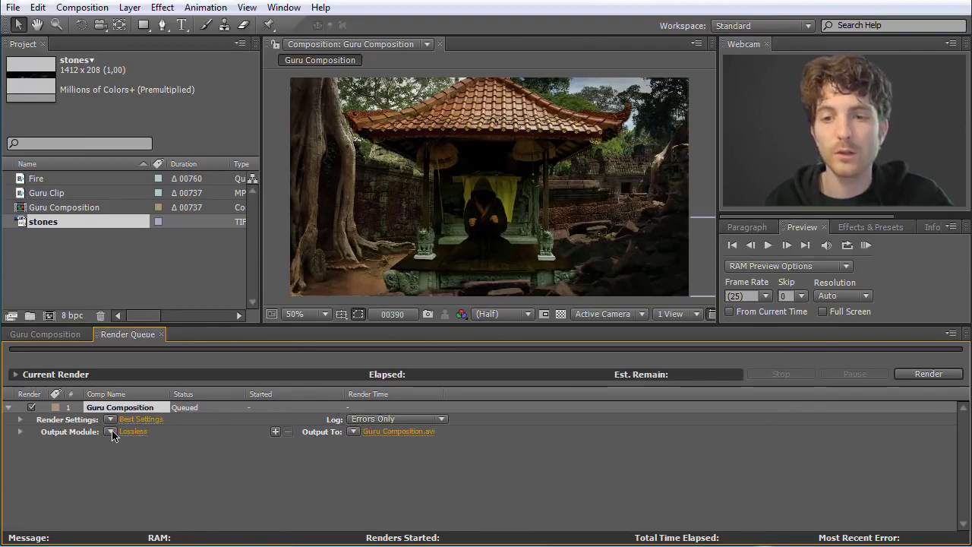
Choose the Lossless template for the output module of the queued Guru Composition
{"action": "left_click", "coordinate": [112, 432]}
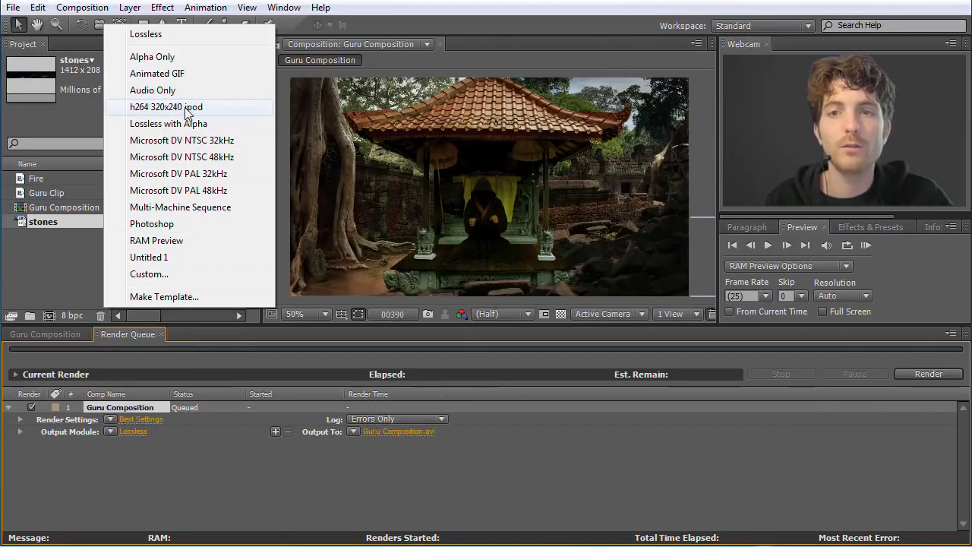
{"action": "left_click", "coordinate": [175, 34]}
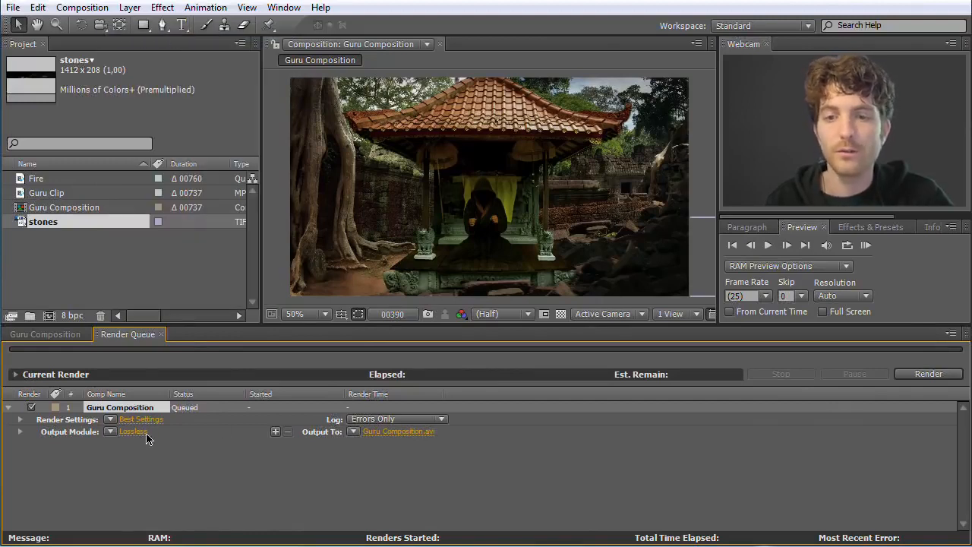
{"action": "left_click", "coordinate": [111, 432]}
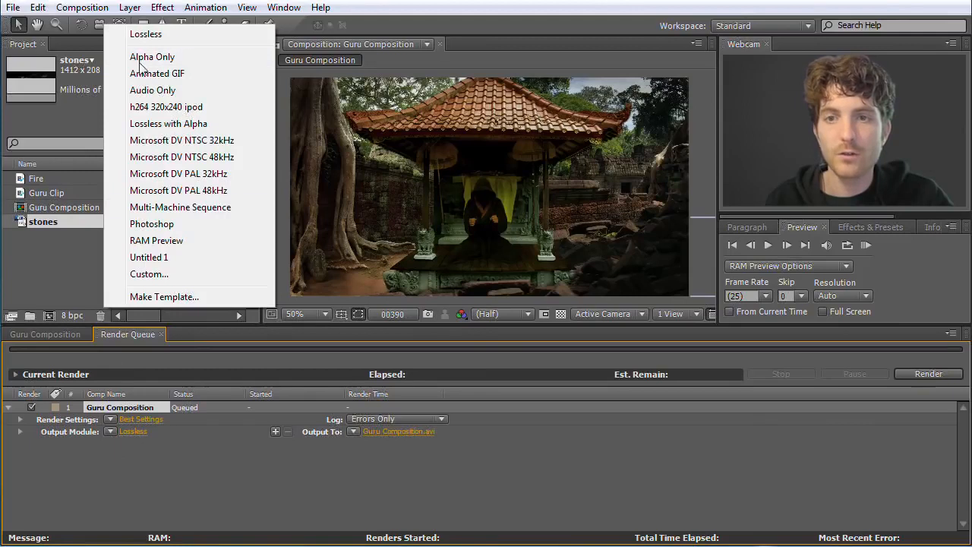
{"action": "left_click", "coordinate": [141, 33]}
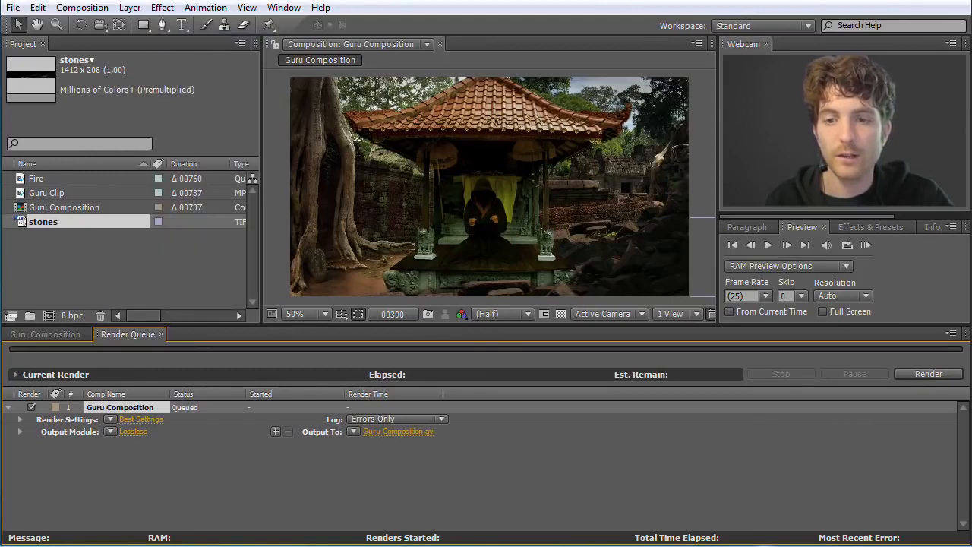
Change the format in the output module settings to TIFF Sequence and accept the settings
{"action": "left_click", "coordinate": [133, 431]}
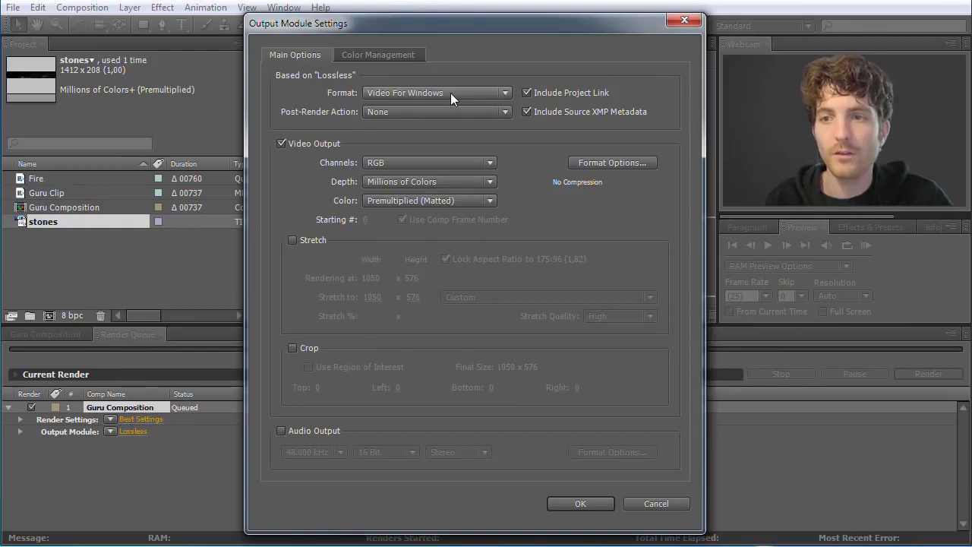
{"action": "left_click", "coordinate": [505, 94]}
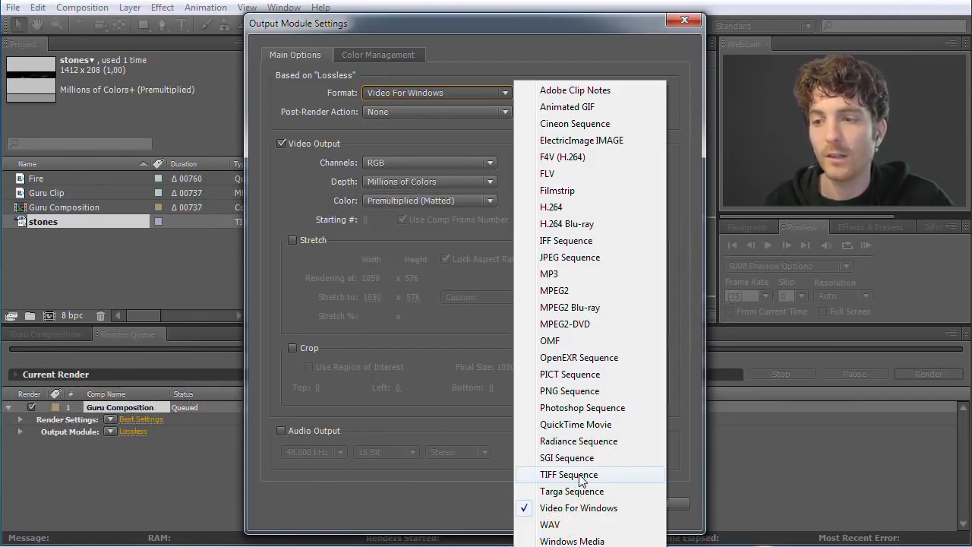
{"action": "left_click", "coordinate": [582, 478]}
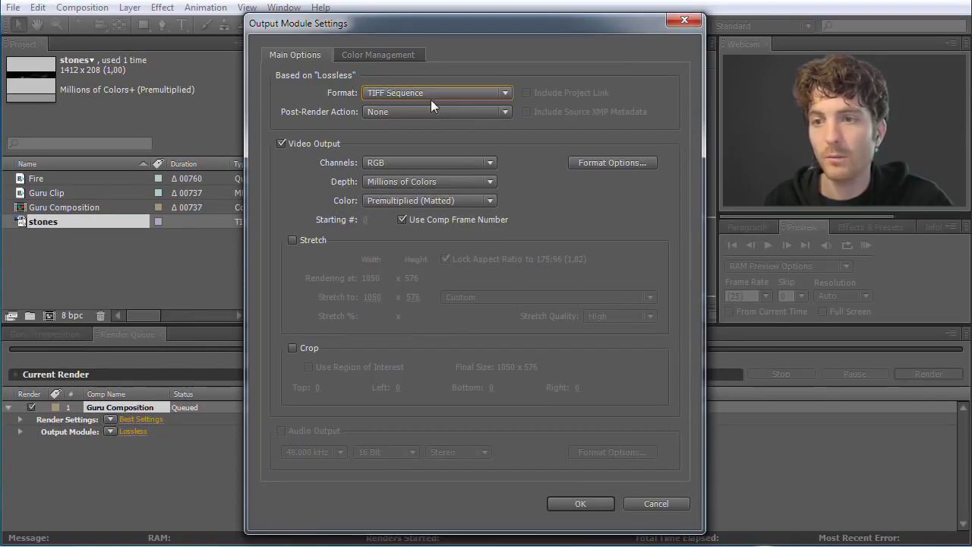
{"action": "left_click", "coordinate": [581, 505]}
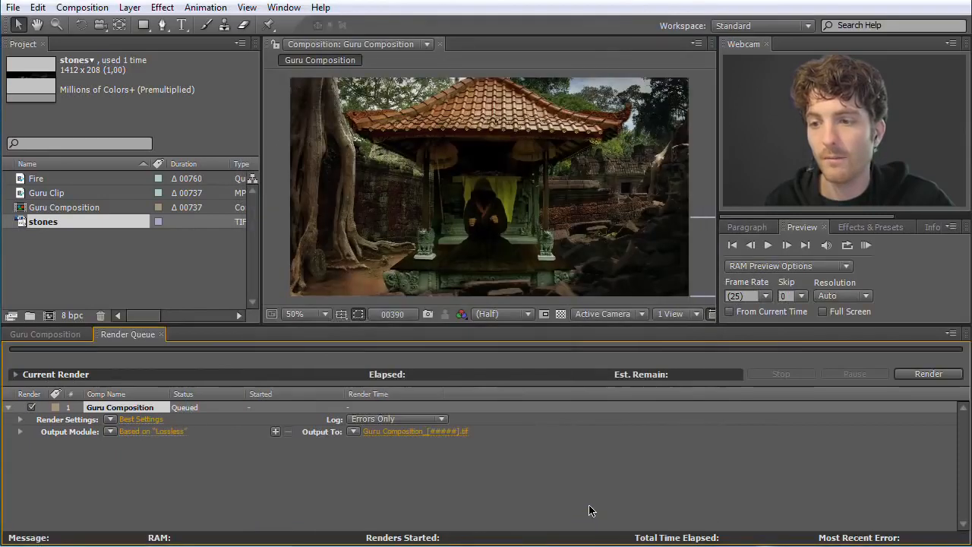
Set the output destination of the queued composition to Guru Composition_[#####].tif in the source video tifs folder
{"action": "left_click", "coordinate": [394, 432]}
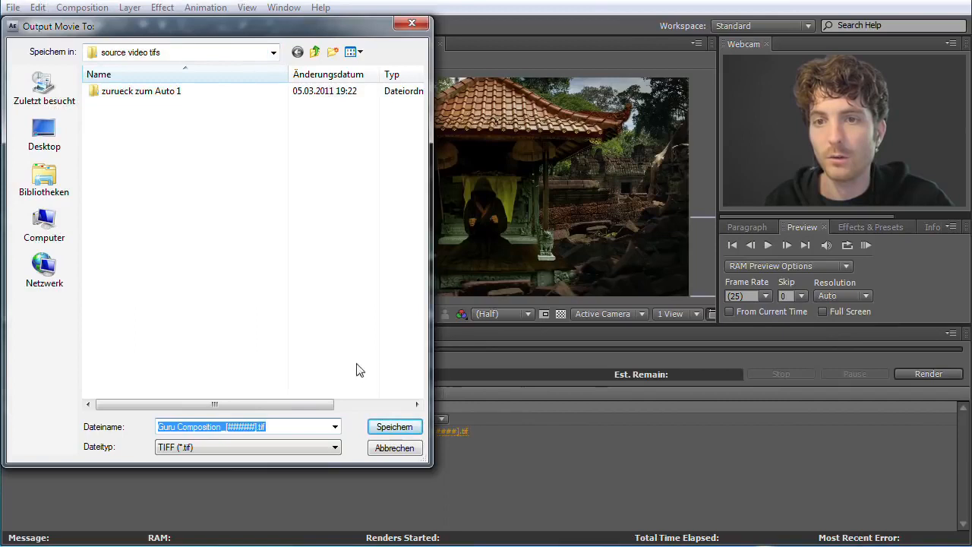
{"action": "left_click", "coordinate": [403, 429]}
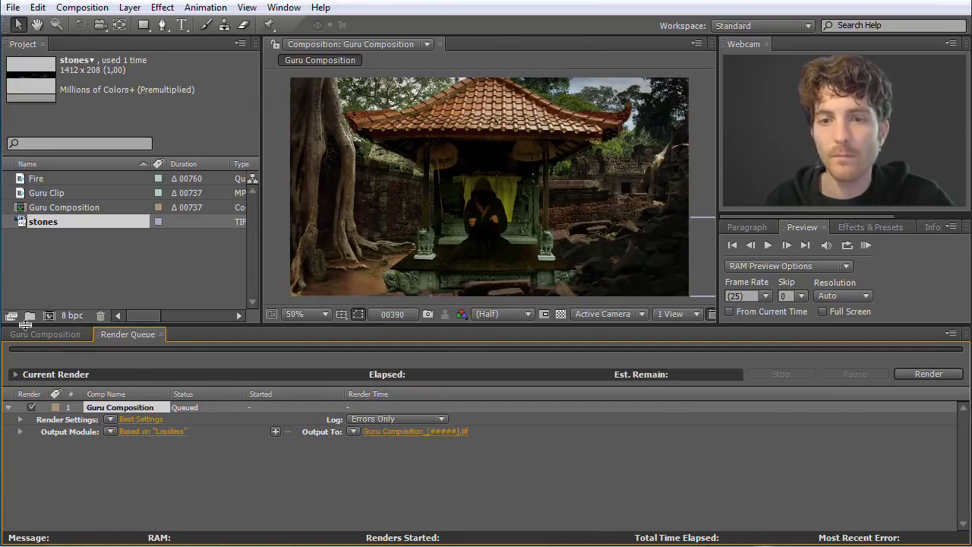
Return to the Guru Composition timeline and scrub through the fire section to frame 592
{"action": "left_click", "coordinate": [53, 335]}
{"action": "left_click_drag", "start_coordinate": [831, 359], "coordinate": [907, 361]}
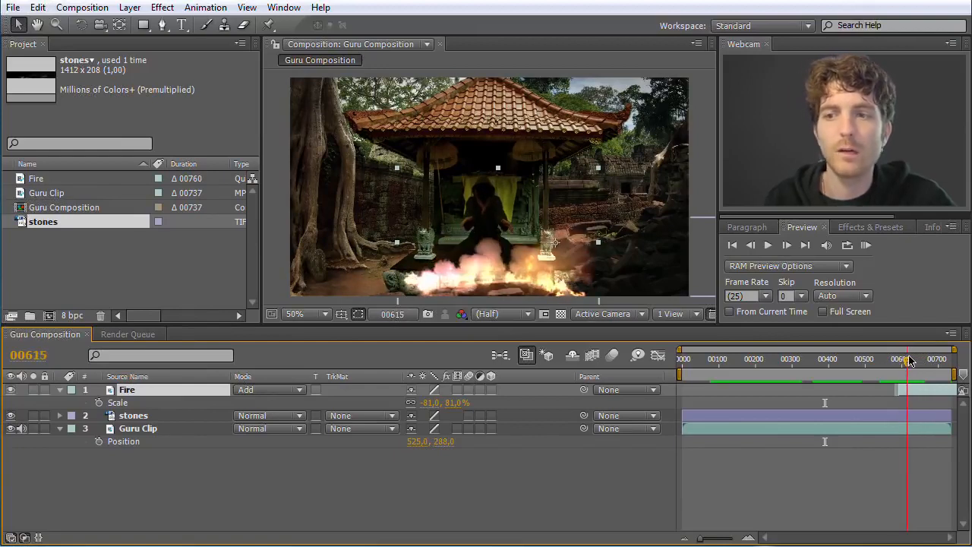
{"action": "mouse_move", "coordinate": [908, 360]}
{"action": "left_mouse_down"}
{"action": "mouse_move", "coordinate": [897, 363]}
{"action": "mouse_move", "coordinate": [948, 364]}
{"action": "mouse_move", "coordinate": [794, 363]}
{"action": "mouse_move", "coordinate": [899, 363]}
{"action": "left_mouse_up"}
Try shortening the work area so it starts just before the fire, and restore its start to the composition's beginning
{"action": "left_click_drag", "start_coordinate": [682, 373], "coordinate": [905, 368]}
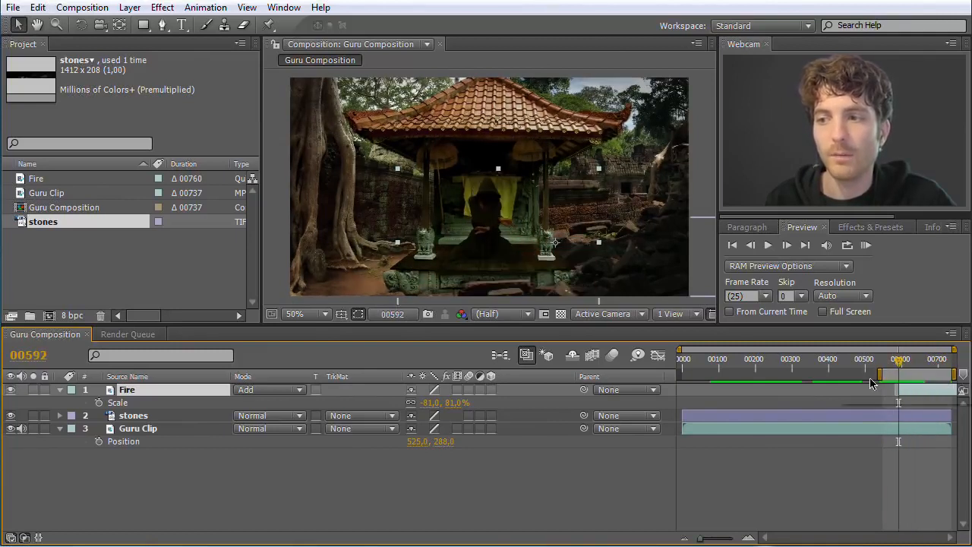
{"action": "left_click_drag", "start_coordinate": [885, 373], "coordinate": [681, 372]}
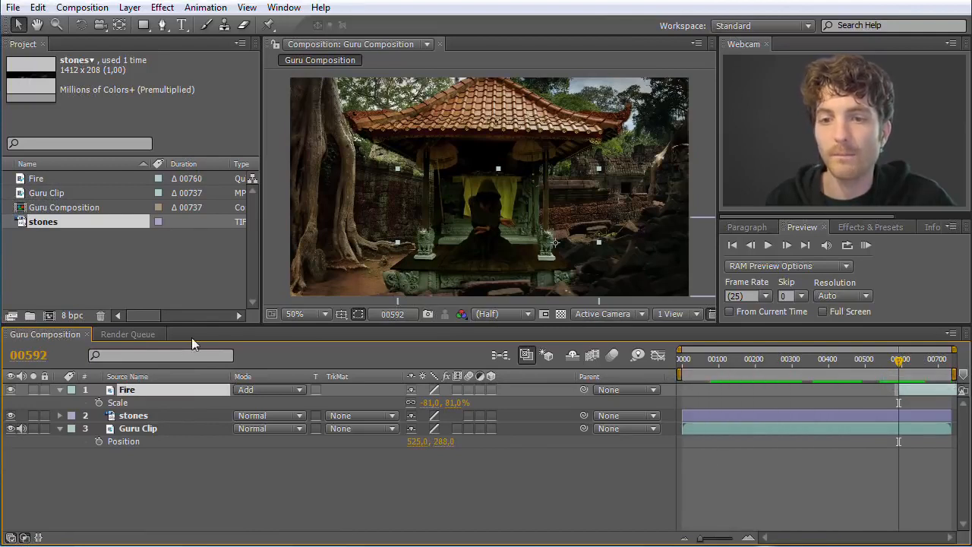
Review the render settings of the queued Guru Composition, including the Work Area Only time span, and leave them without changes
{"action": "left_click", "coordinate": [151, 332]}
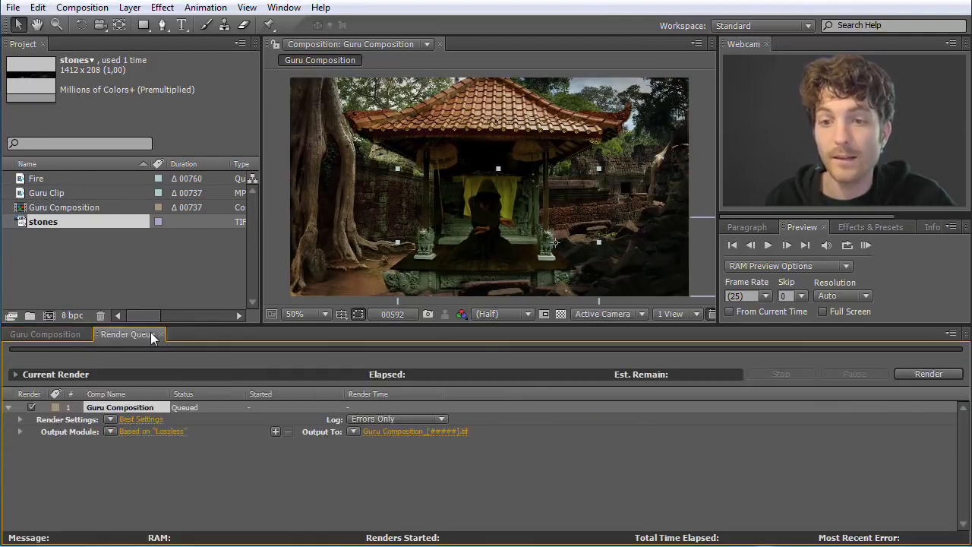
{"action": "left_click", "coordinate": [137, 421]}
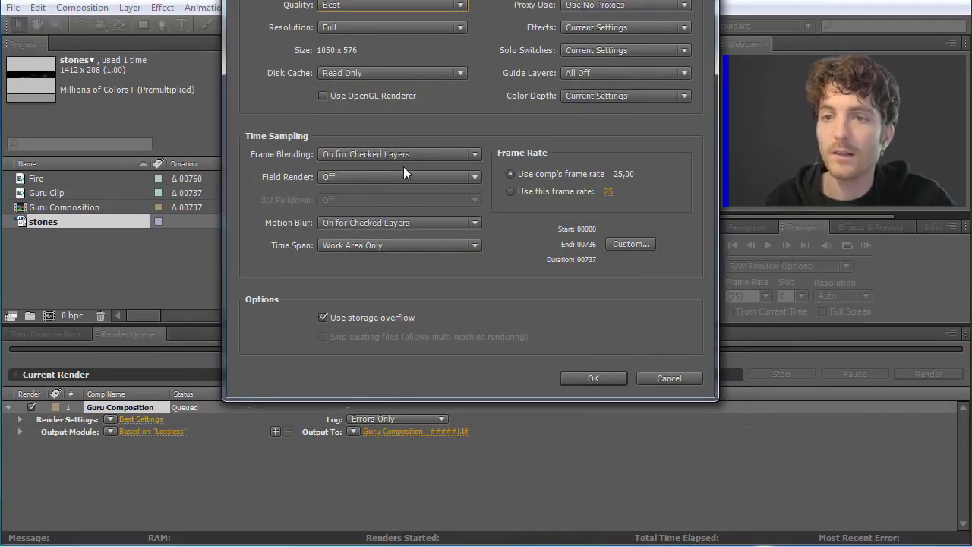
{"action": "mouse_move", "coordinate": [380, 0]}
{"action": "left_mouse_down"}
{"action": "mouse_move", "coordinate": [380, 12]}
{"action": "mouse_move", "coordinate": [394, 2]}
{"action": "left_mouse_up"}
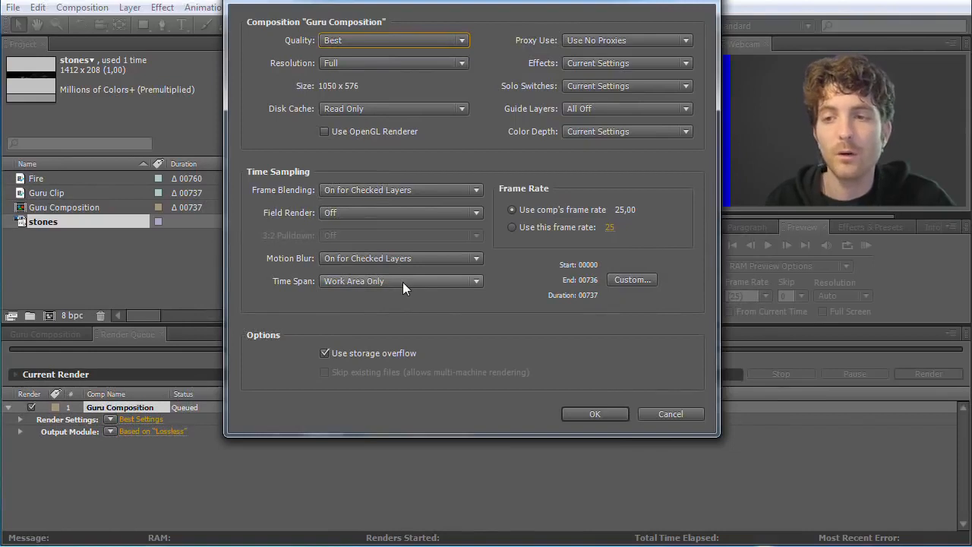
{"action": "left_click", "coordinate": [671, 414]}
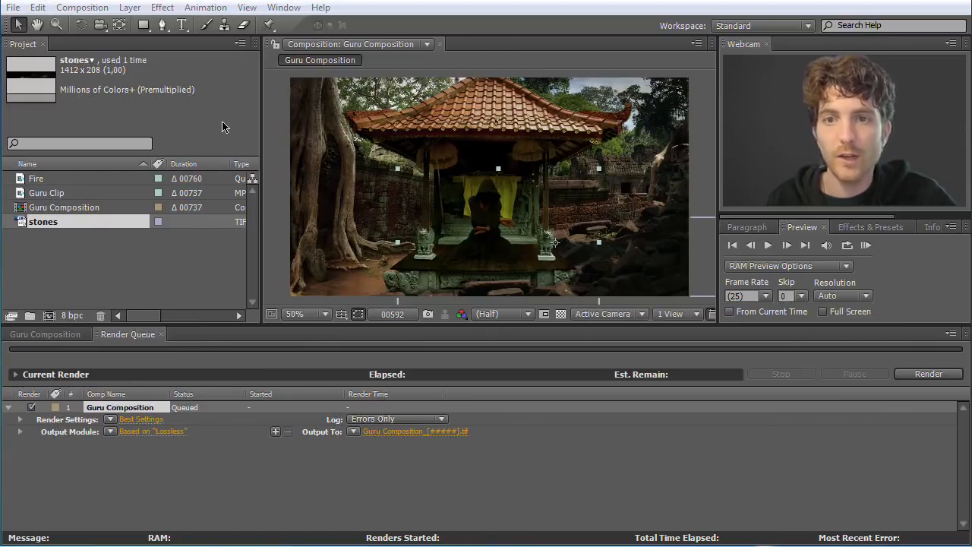
Switch to Adobe Media Encoder, then resize and reposition its window so the whole encoding queue fits in view
{"action": "left_click", "coordinate": [13, 8]}
{"action": "left_click", "coordinate": [34, 70]}
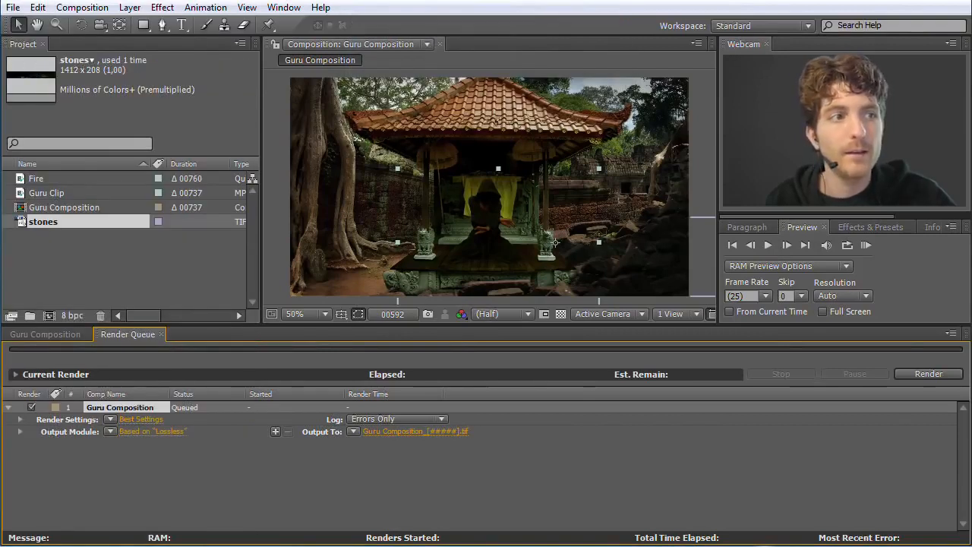
{"action": "key", "text": "ctrl+alt+m"}
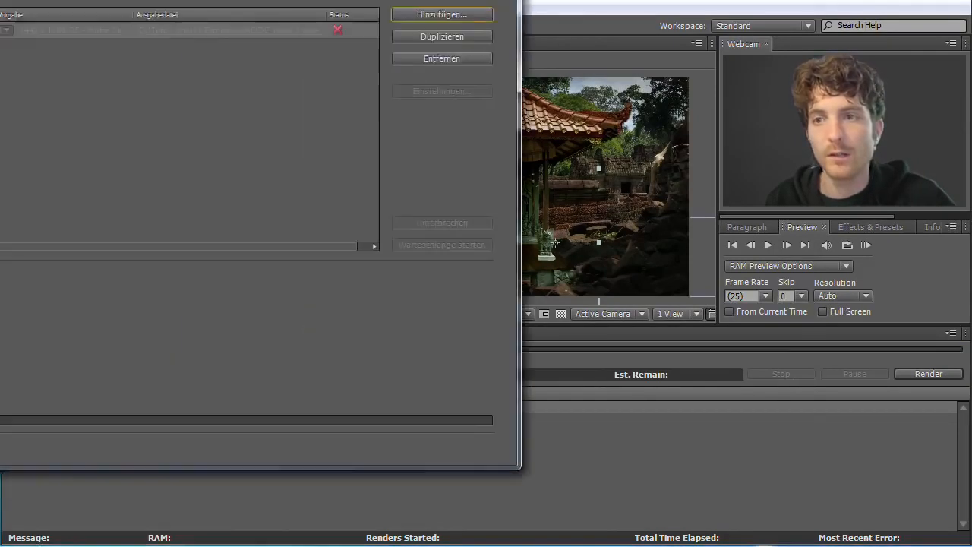
{"action": "left_click_drag", "start_coordinate": [148, 38], "coordinate": [137, 20]}
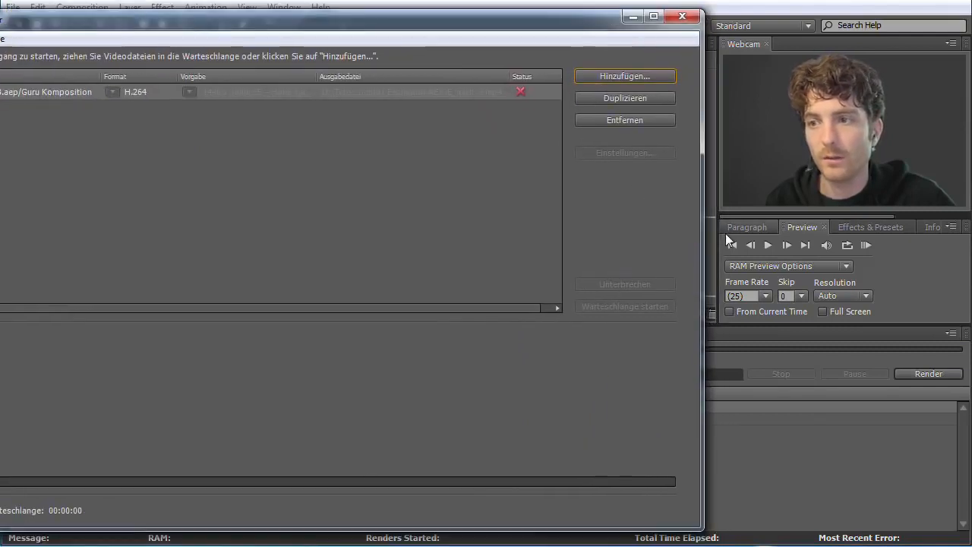
{"action": "left_click_drag", "start_coordinate": [702, 238], "coordinate": [418, 239]}
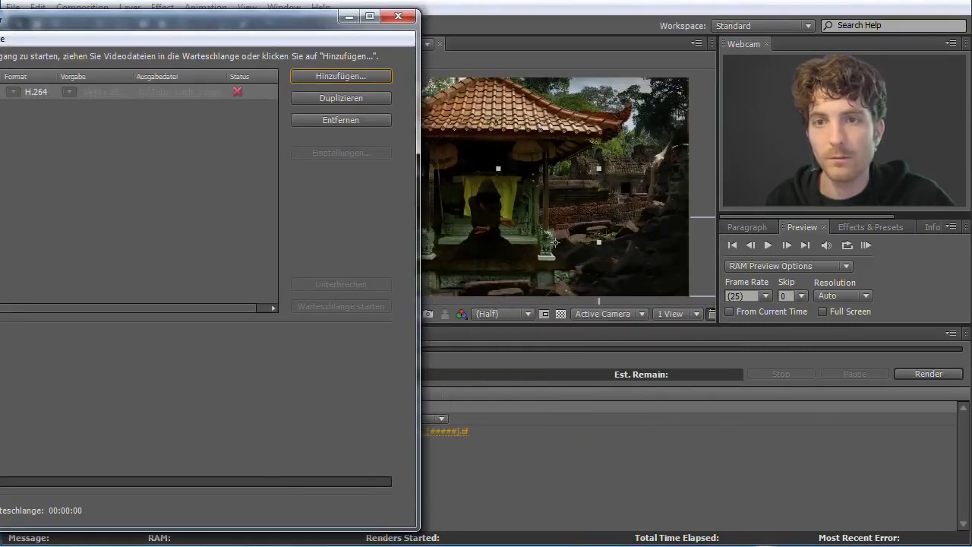
{"action": "left_click_drag", "start_coordinate": [91, 28], "coordinate": [240, 25]}
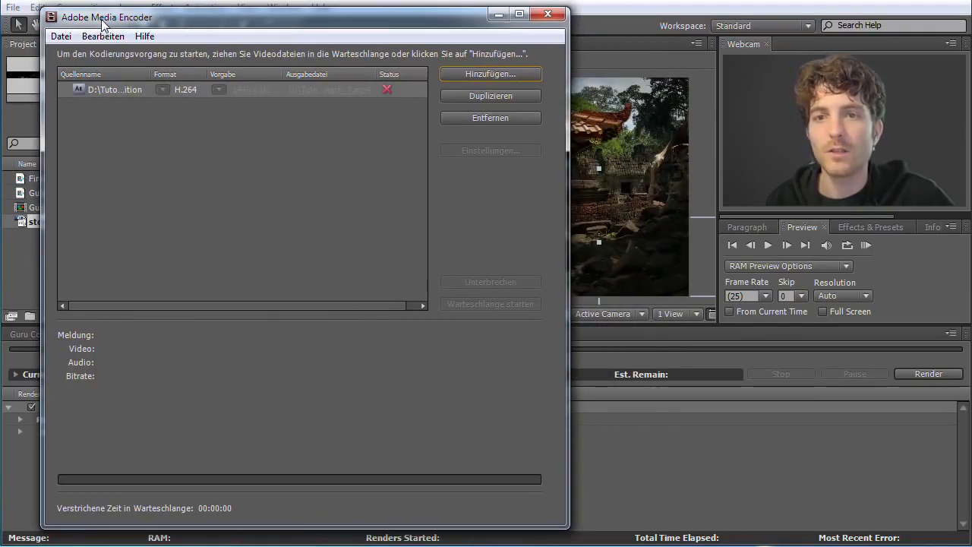
Add Guru Composition from the After Effects project EN_nach_2.aep to the encoding queue
{"action": "left_click", "coordinate": [61, 36]}
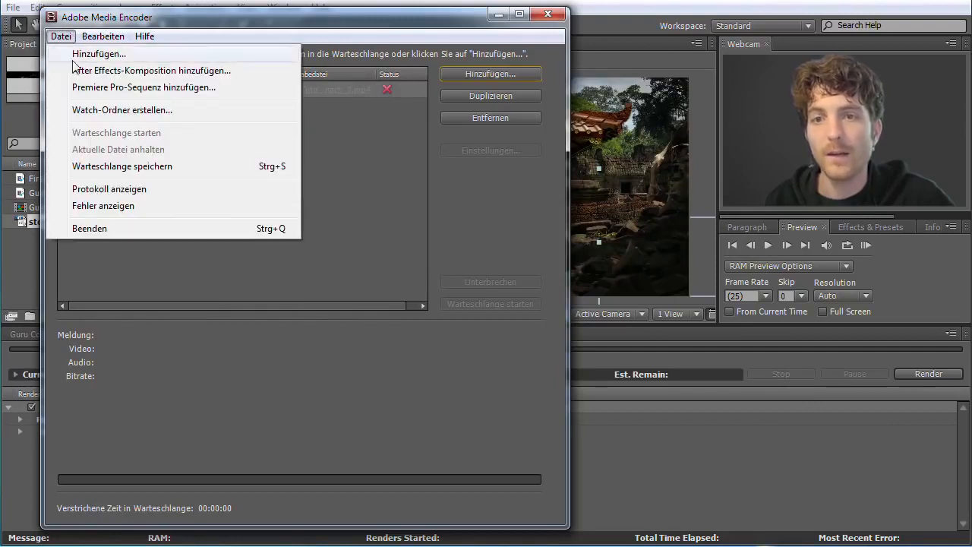
{"action": "left_click", "coordinate": [170, 71]}
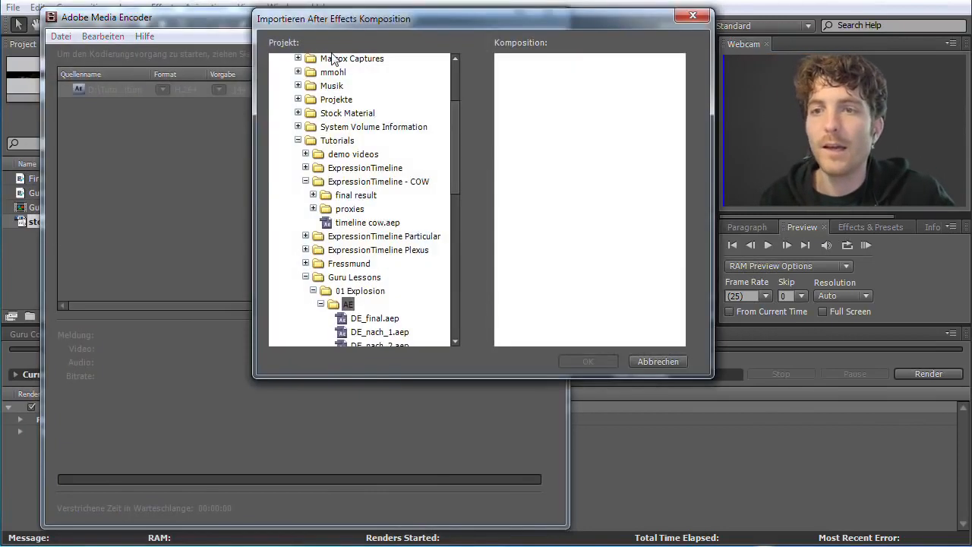
{"action": "left_click_drag", "start_coordinate": [370, 28], "coordinate": [222, 76]}
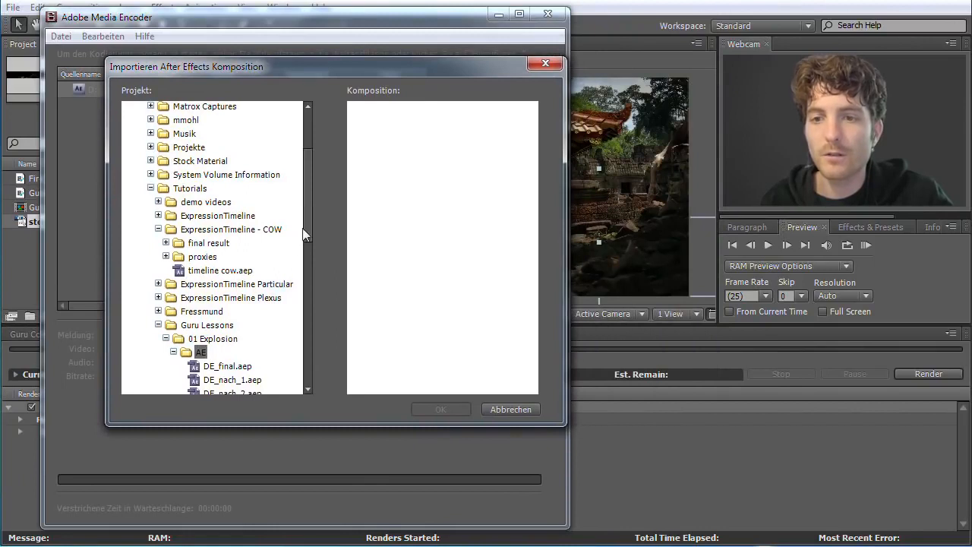
{"action": "left_click_drag", "start_coordinate": [305, 234], "coordinate": [311, 288]}
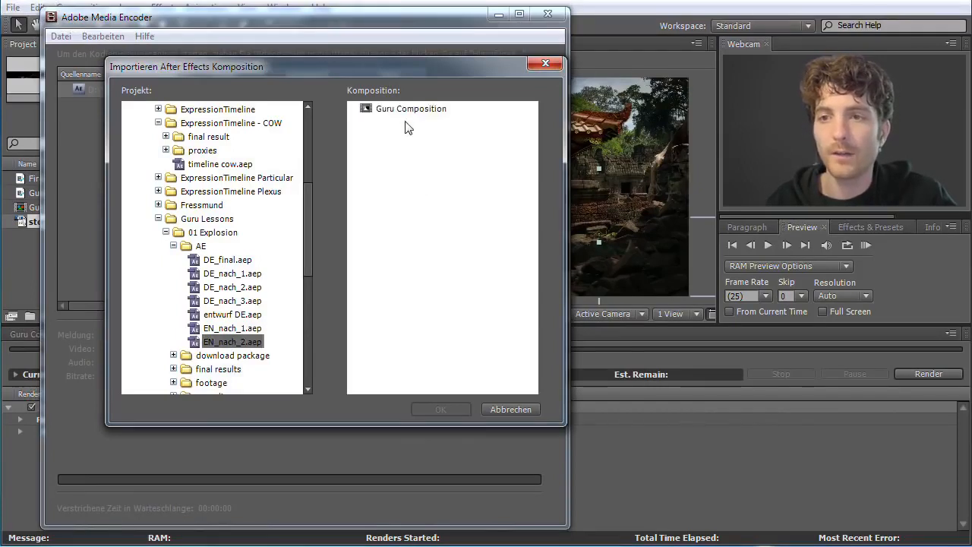
{"action": "left_click", "coordinate": [405, 111]}
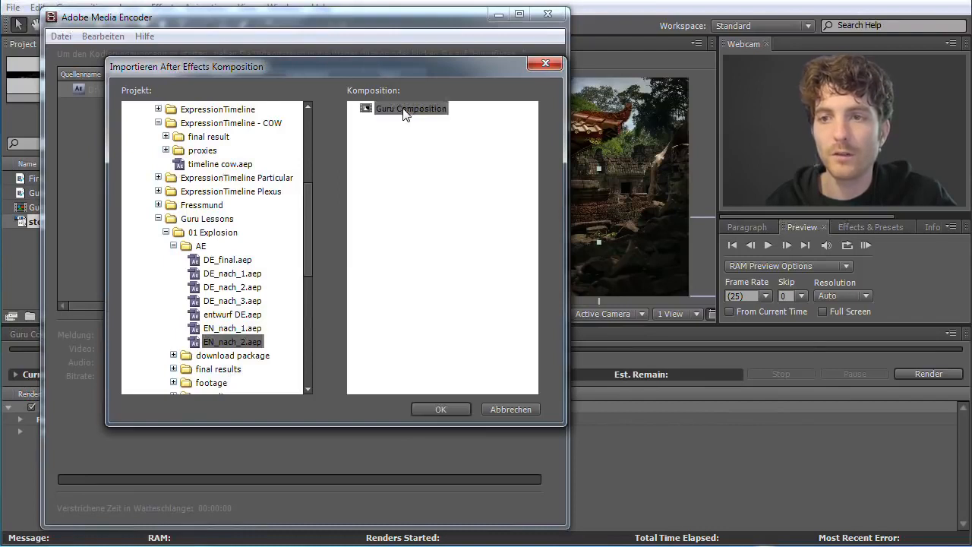
{"action": "left_click", "coordinate": [452, 407]}
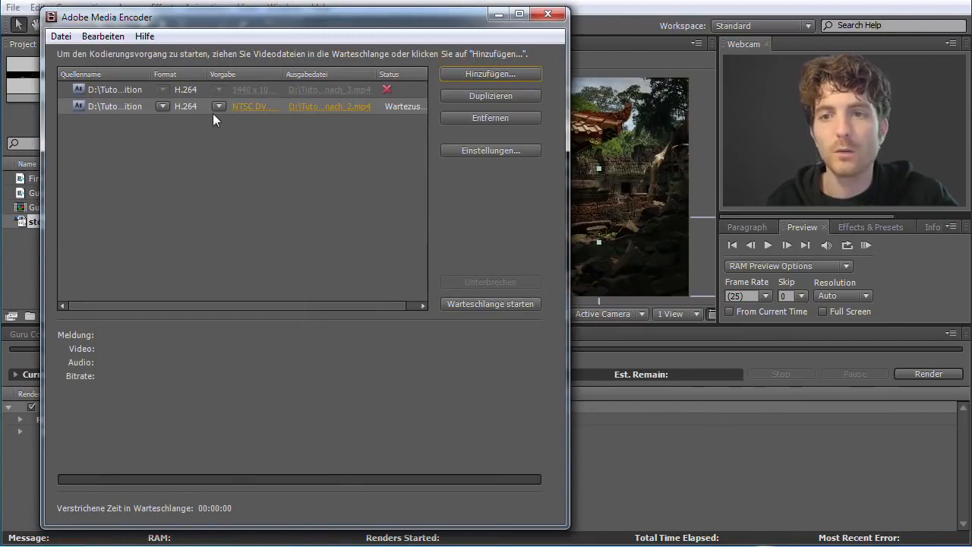
Keep H.264 as the format of the new queue entry and set its preset to YouTube Widescreen HD
{"action": "left_click", "coordinate": [219, 106]}
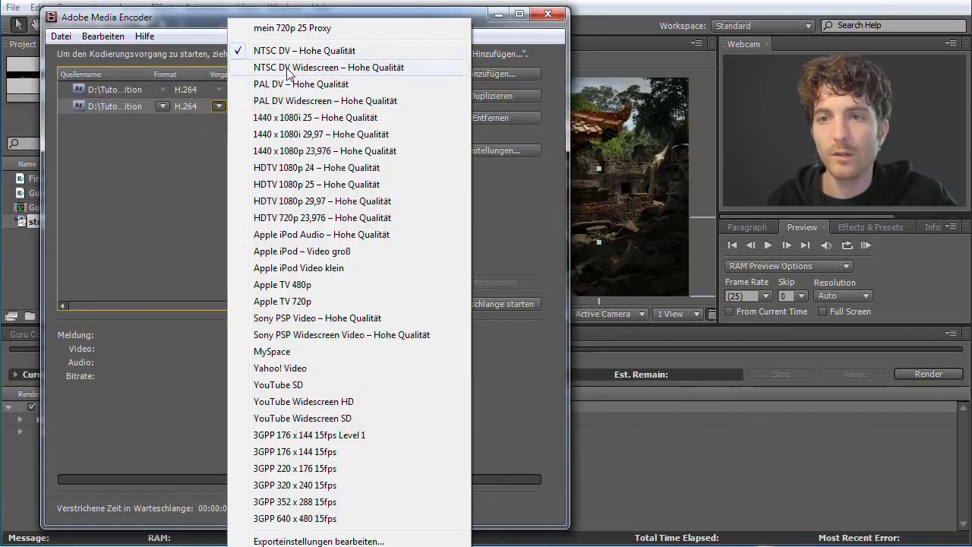
{"action": "left_click", "coordinate": [317, 403]}
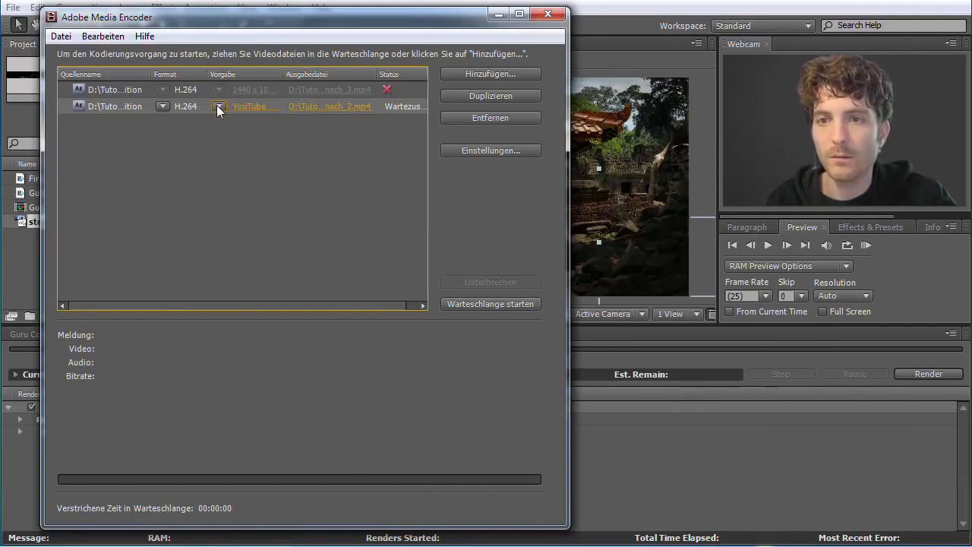
{"action": "left_click", "coordinate": [163, 105]}
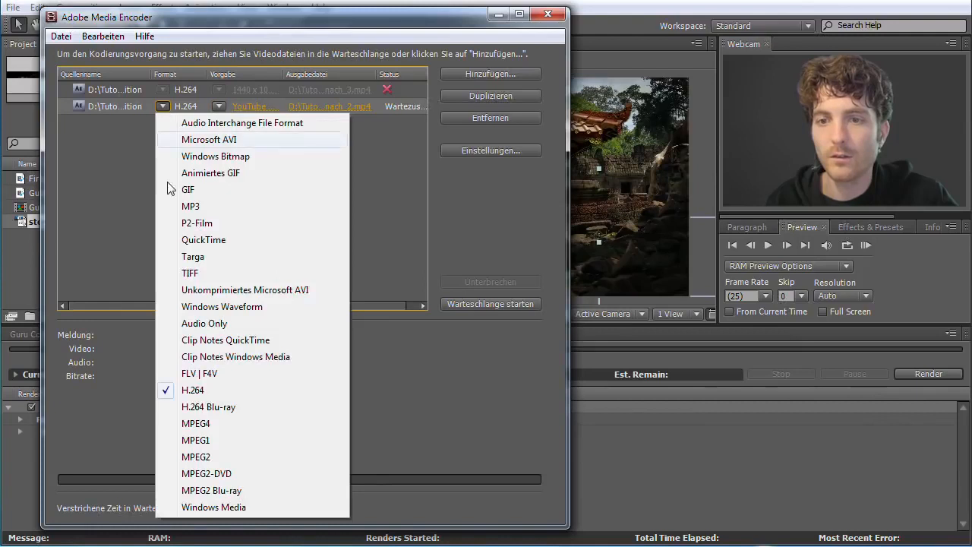
{"action": "left_click", "coordinate": [205, 390]}
{"action": "left_click", "coordinate": [218, 106]}
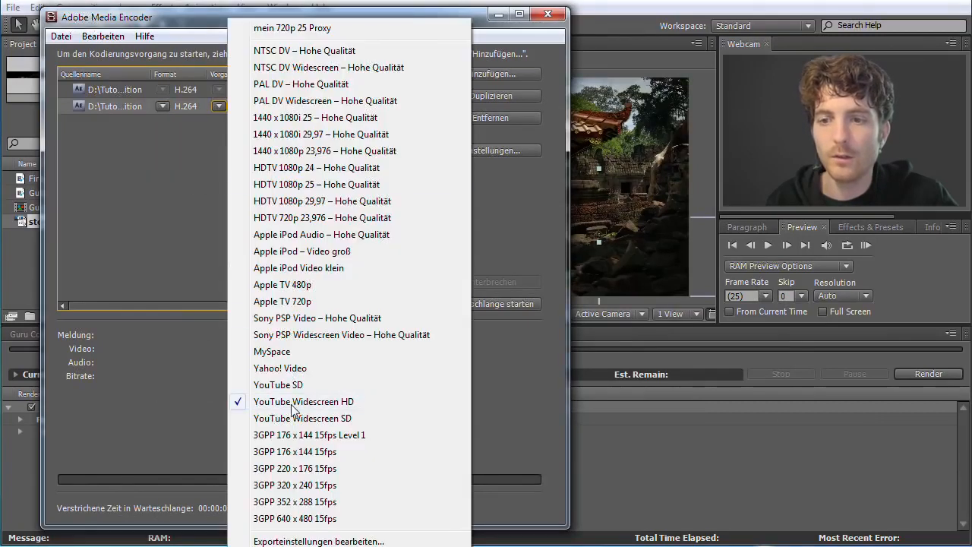
{"action": "left_click", "coordinate": [294, 404]}
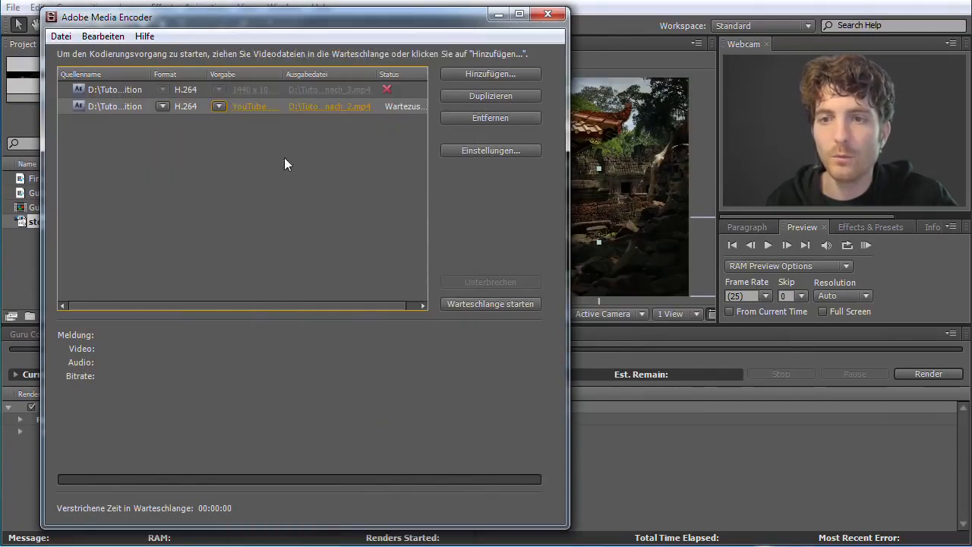
Rename the output file of the new queue entry as guru_final_video.mp4 and save it in the AE folder
{"action": "left_click", "coordinate": [335, 106]}
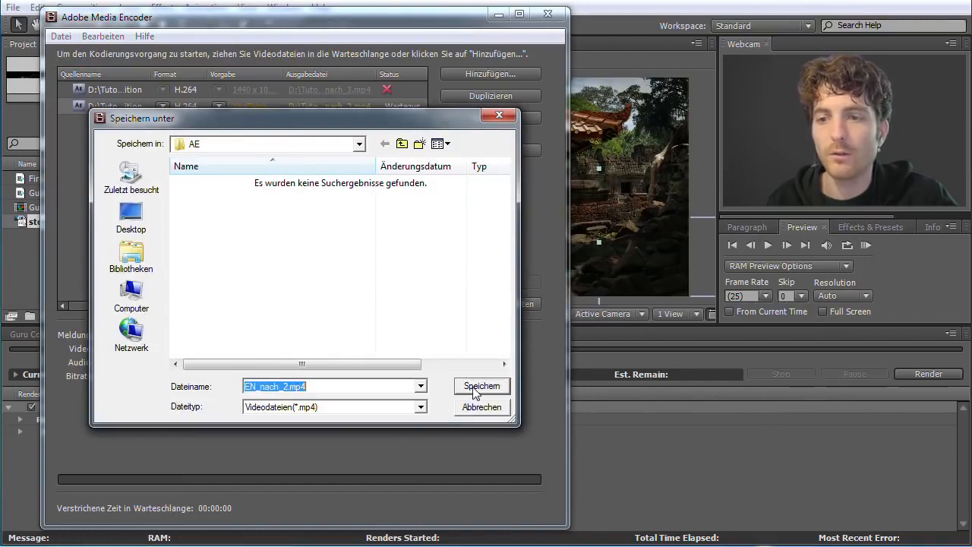
{"action": "left_click", "coordinate": [266, 388]}
{"action": "left_click_drag", "start_coordinate": [282, 387], "coordinate": [222, 387]}
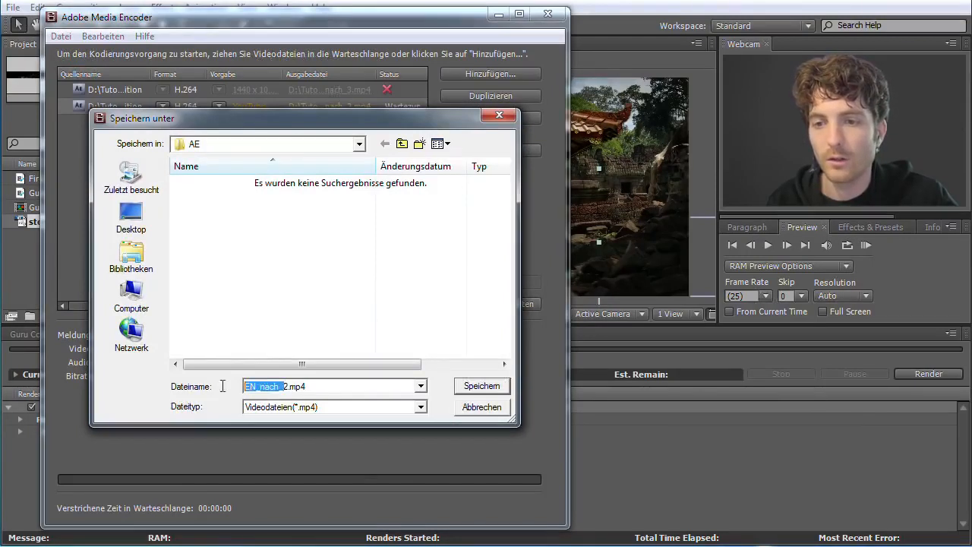
{"action": "key", "text": "BackSpace"}
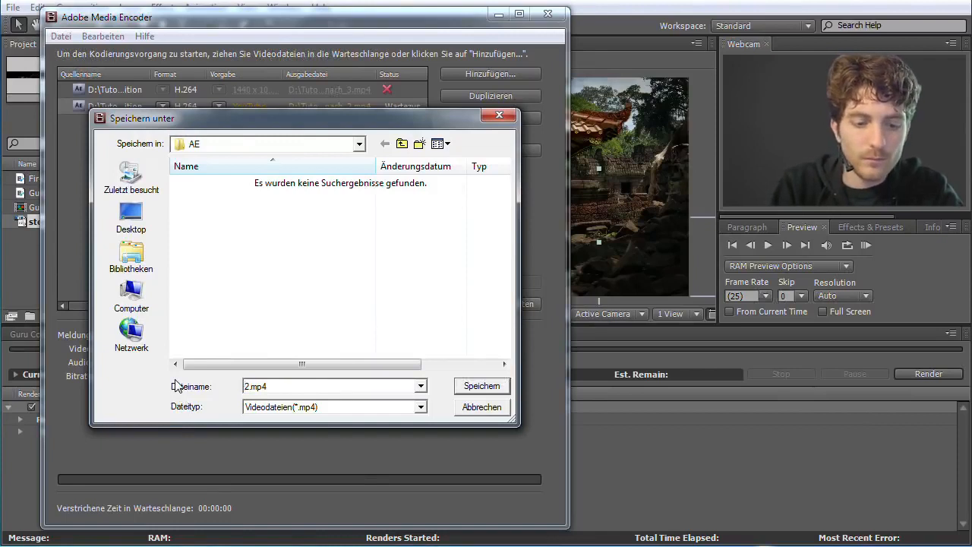
{"action": "key", "text": "Delete"}
{"action": "type", "text": "guru"}
{"action": "type", "text": "_final_vi"}
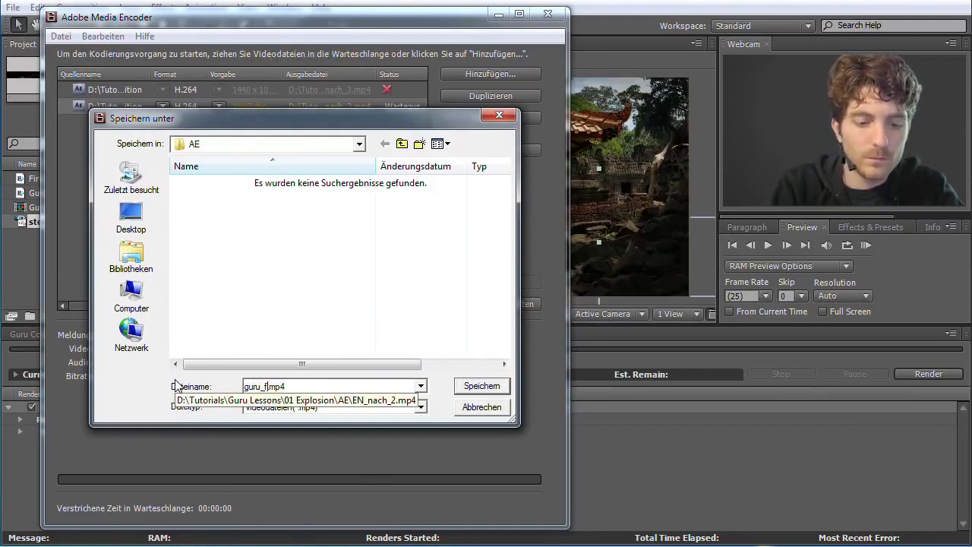
{"action": "type", "text": "deo"}
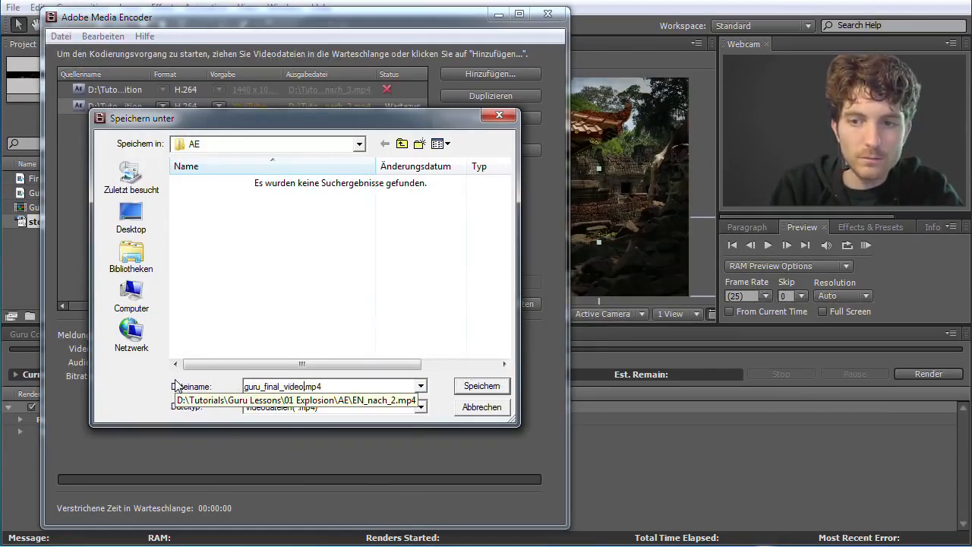
{"action": "left_click", "coordinate": [482, 385]}
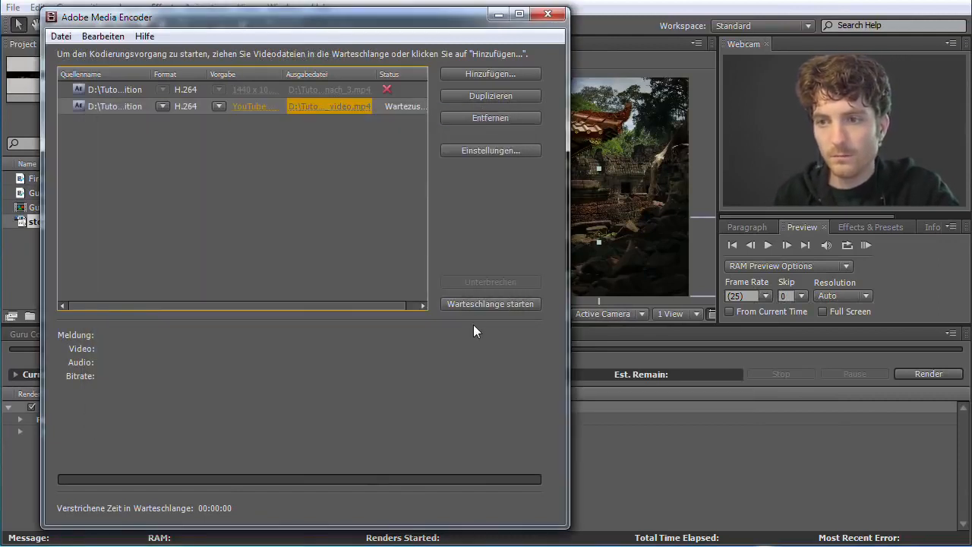